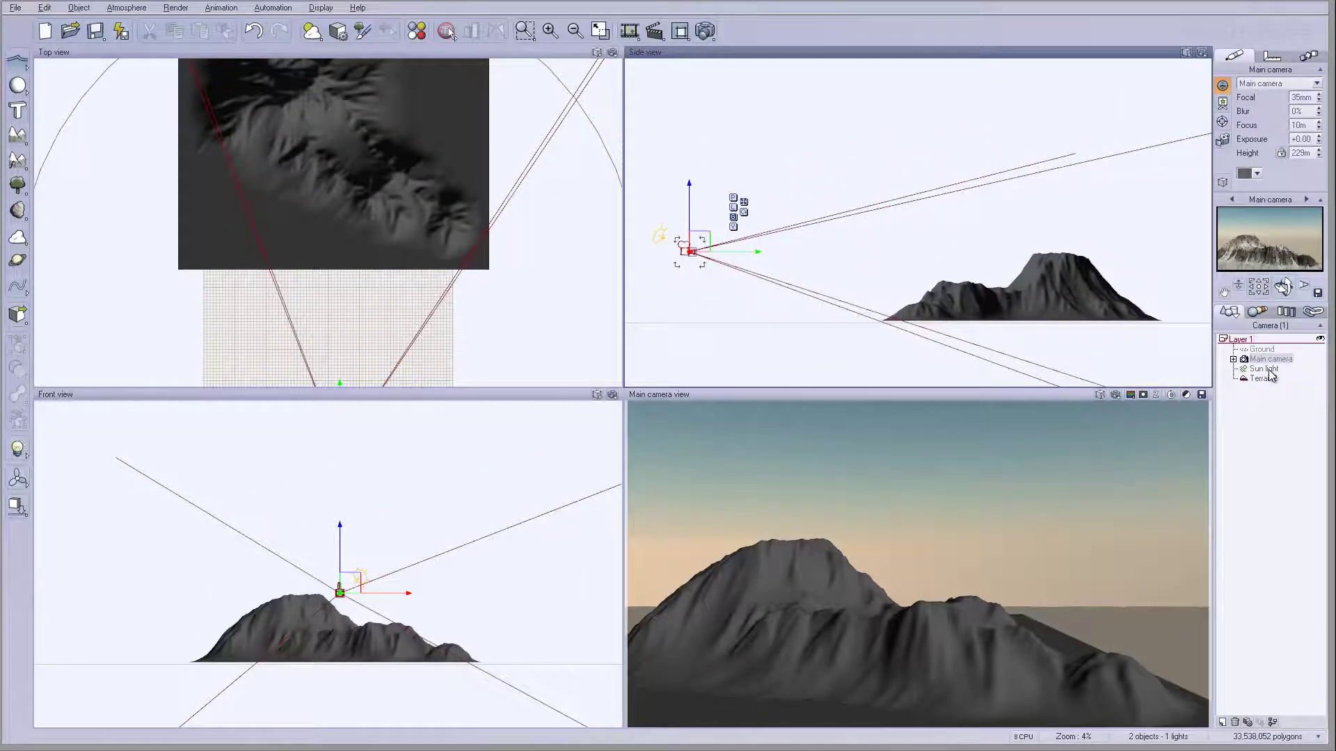
# Step: Recentre the side and top views on the mountain, zoom out, and select Terrain2
pyautogui.moveTo(851, 212); pyautogui.dragTo(833, 177, button='right')
pyautogui.moveTo(389, 180); pyautogui.dragTo(376, 193, button='right')
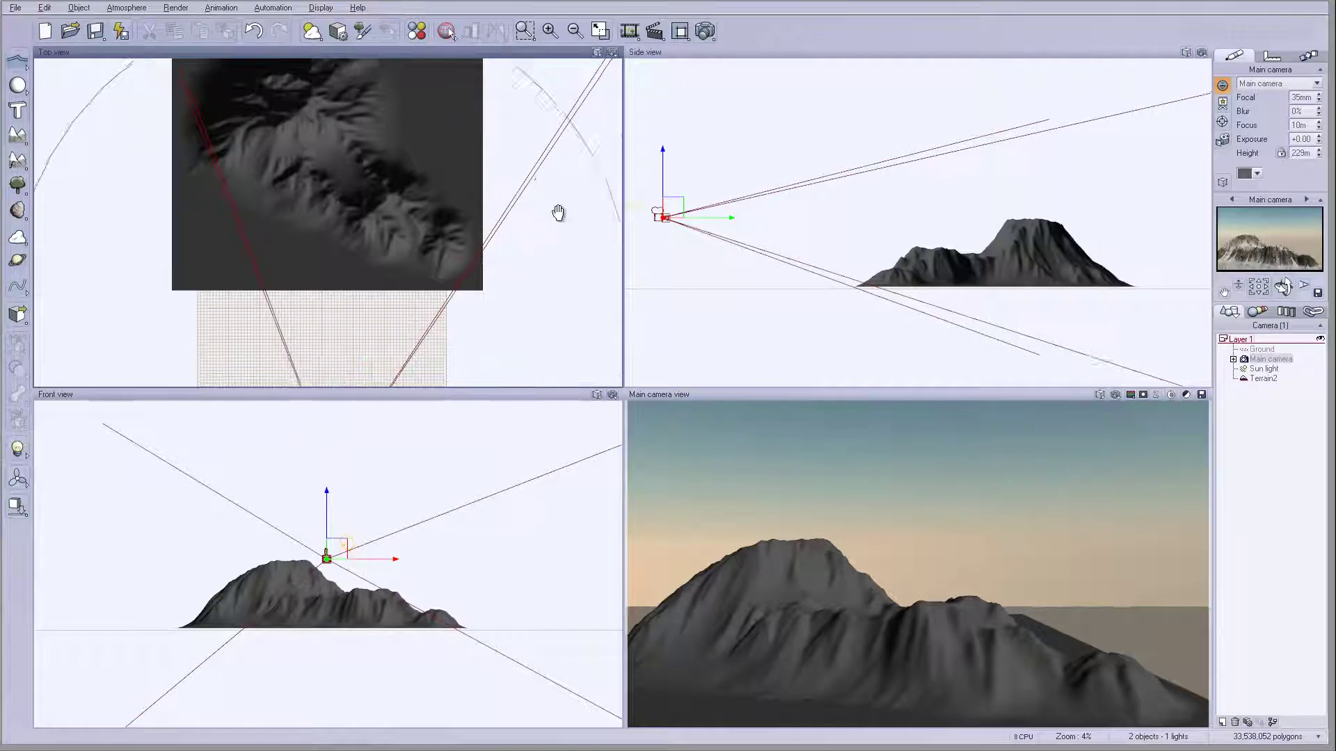
pyautogui.scroll(-2, 532, 250)
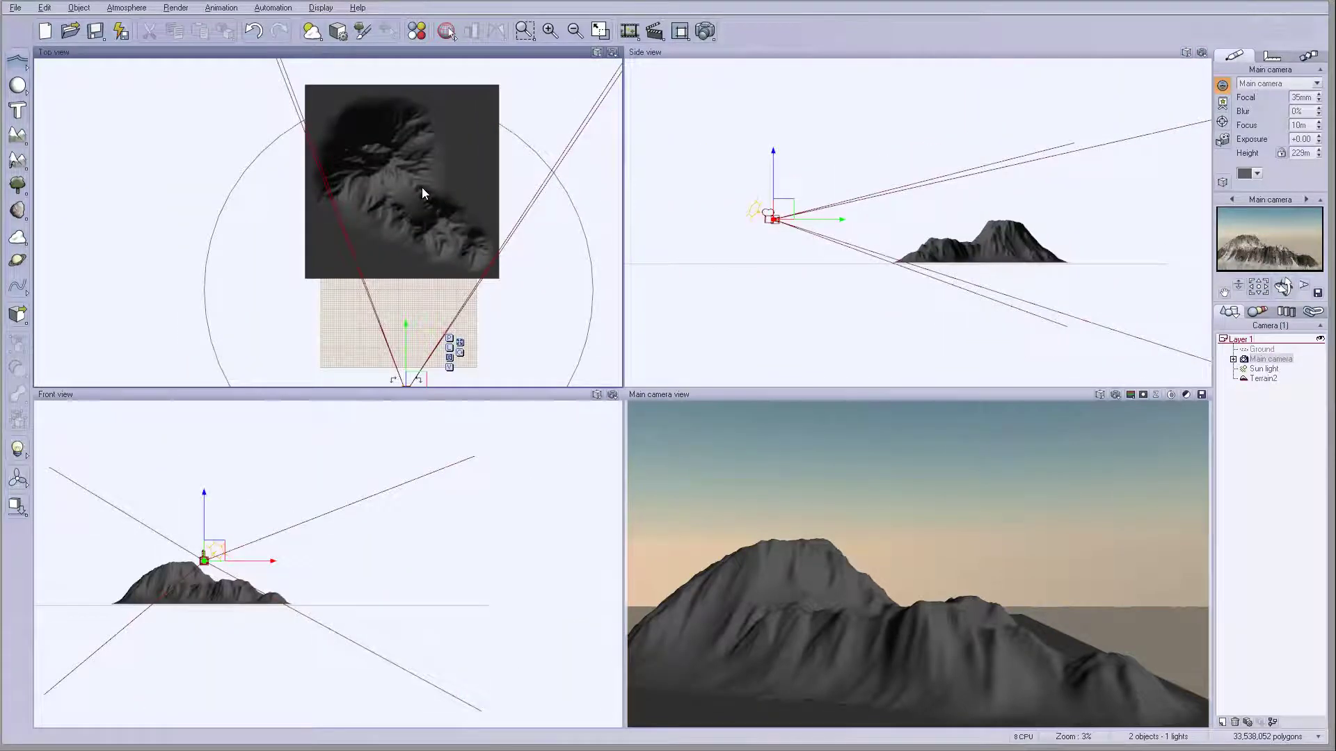
pyautogui.click(401, 160)
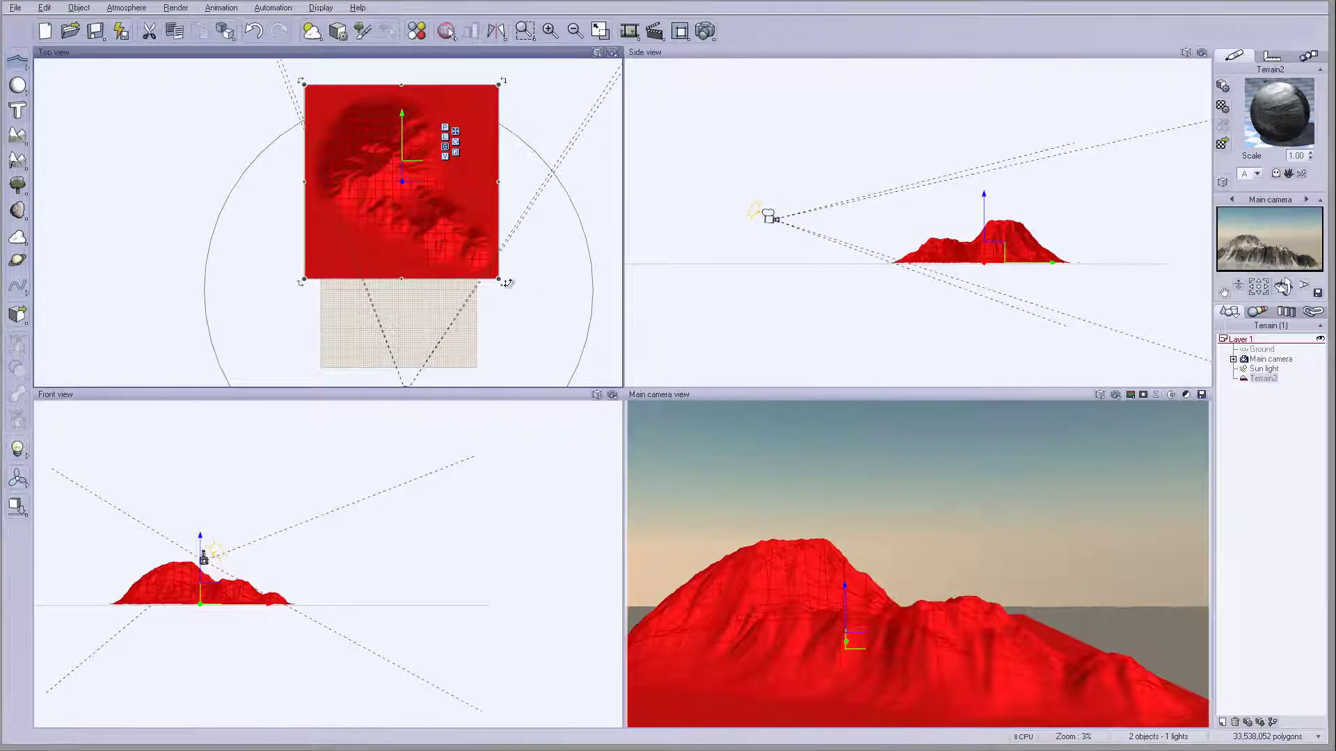
# Step: Lower Main camera to about 136 m and tilt it so the mountains fill the view
pyautogui.click(1272, 360)
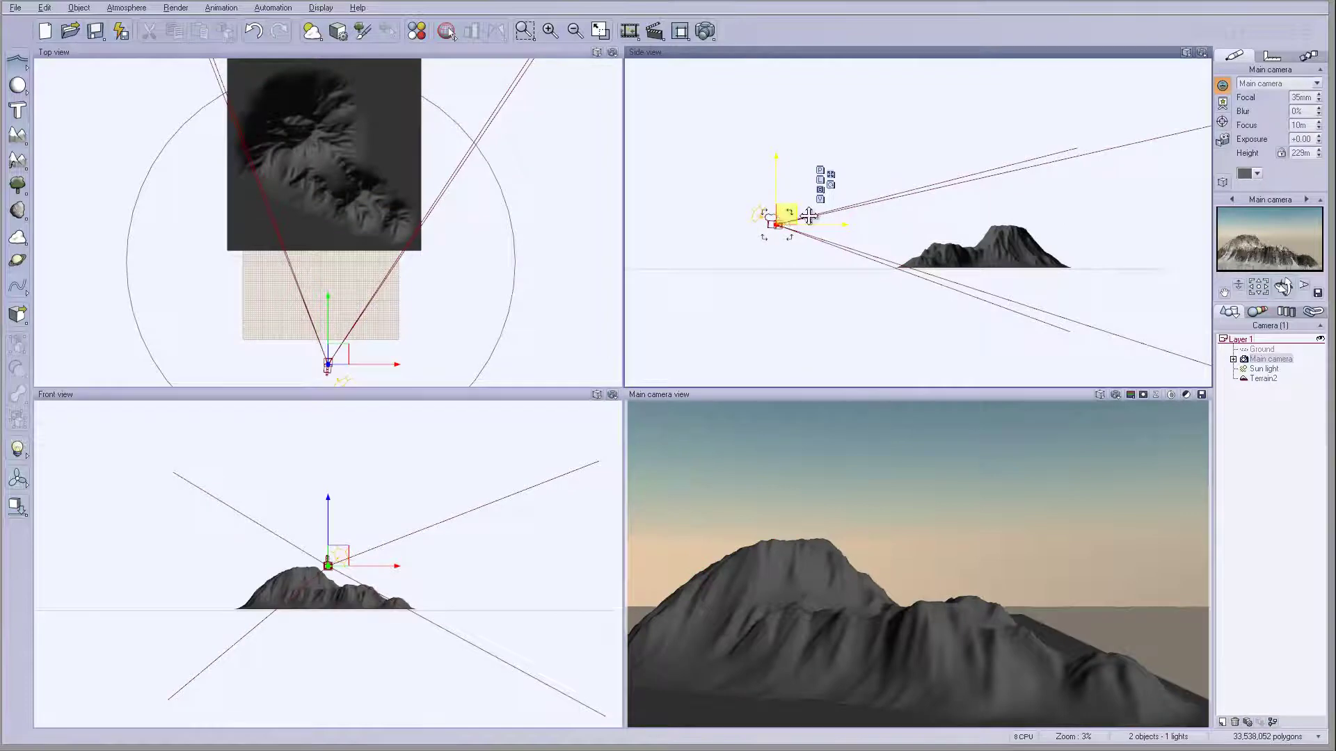
pyautogui.moveTo(845, 221); pyautogui.dragTo(818, 234)
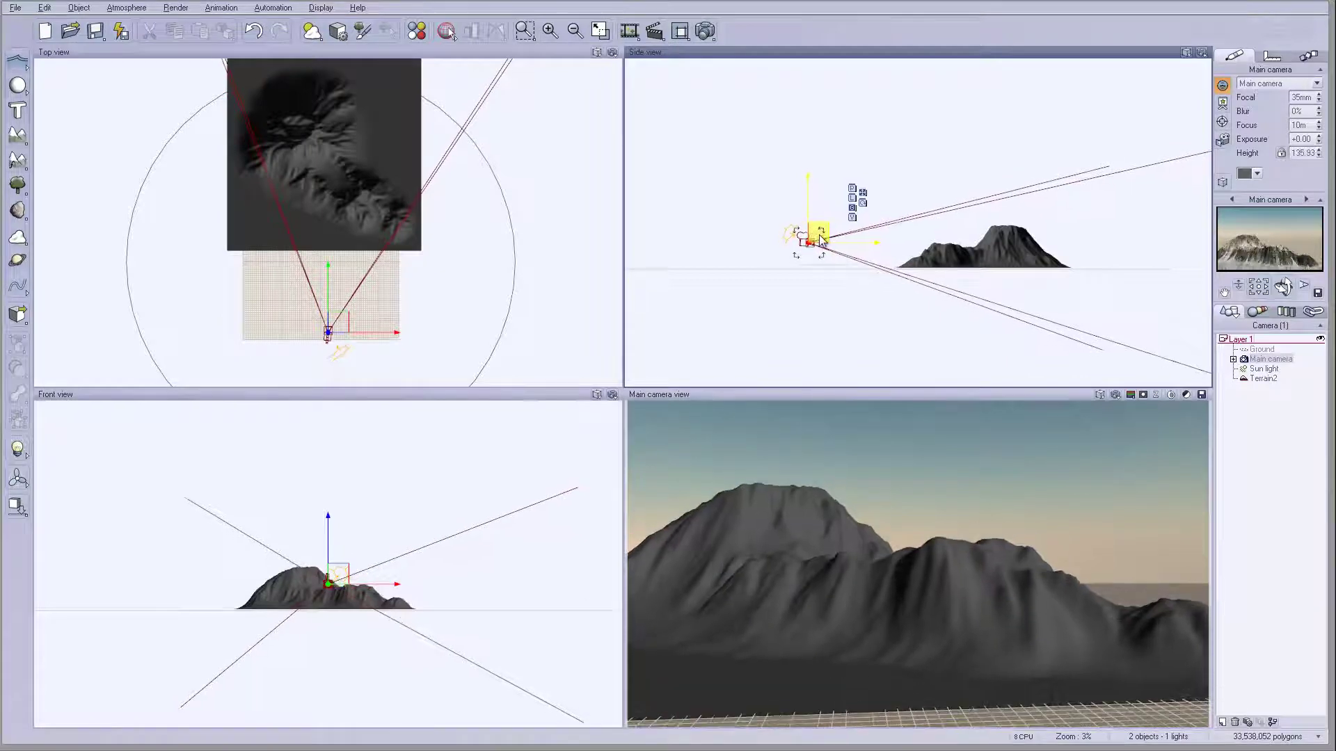
pyautogui.moveTo(1283, 287); pyautogui.dragTo(1283, 271)
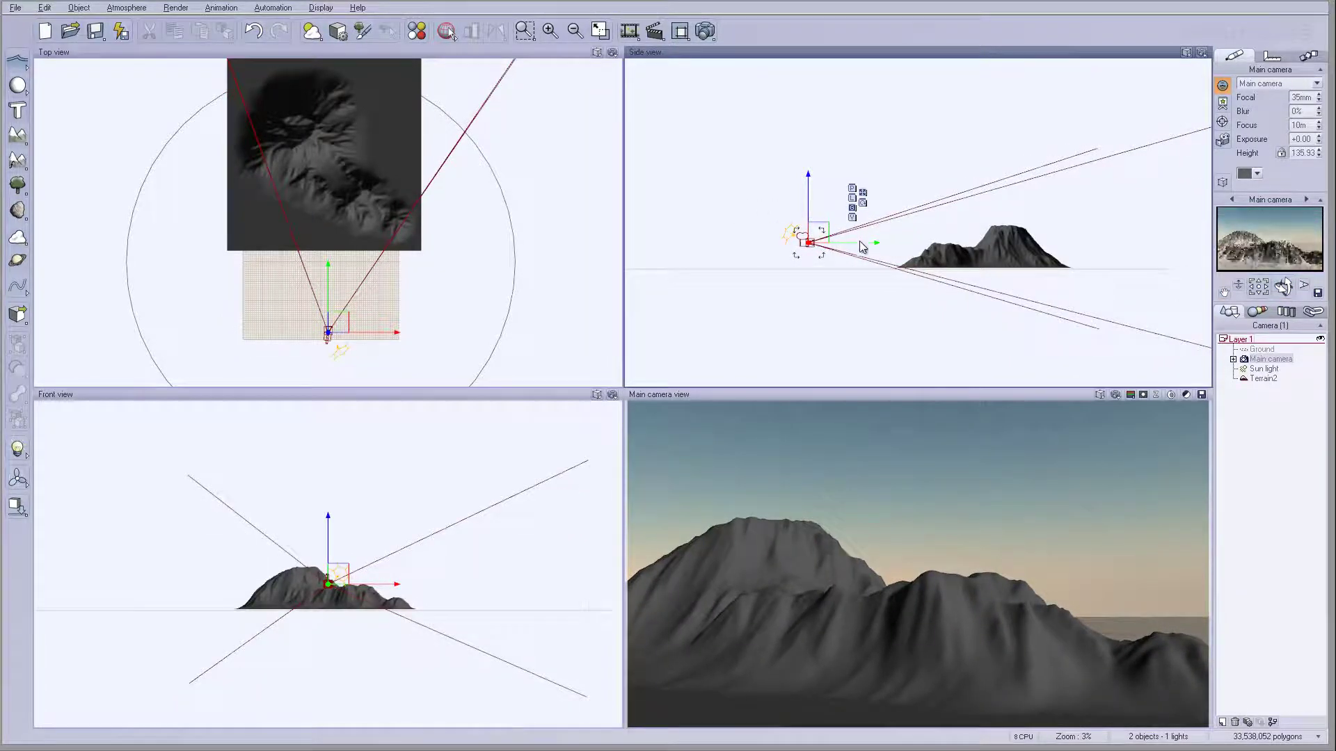
pyautogui.moveTo(855, 243); pyautogui.dragTo(865, 240)
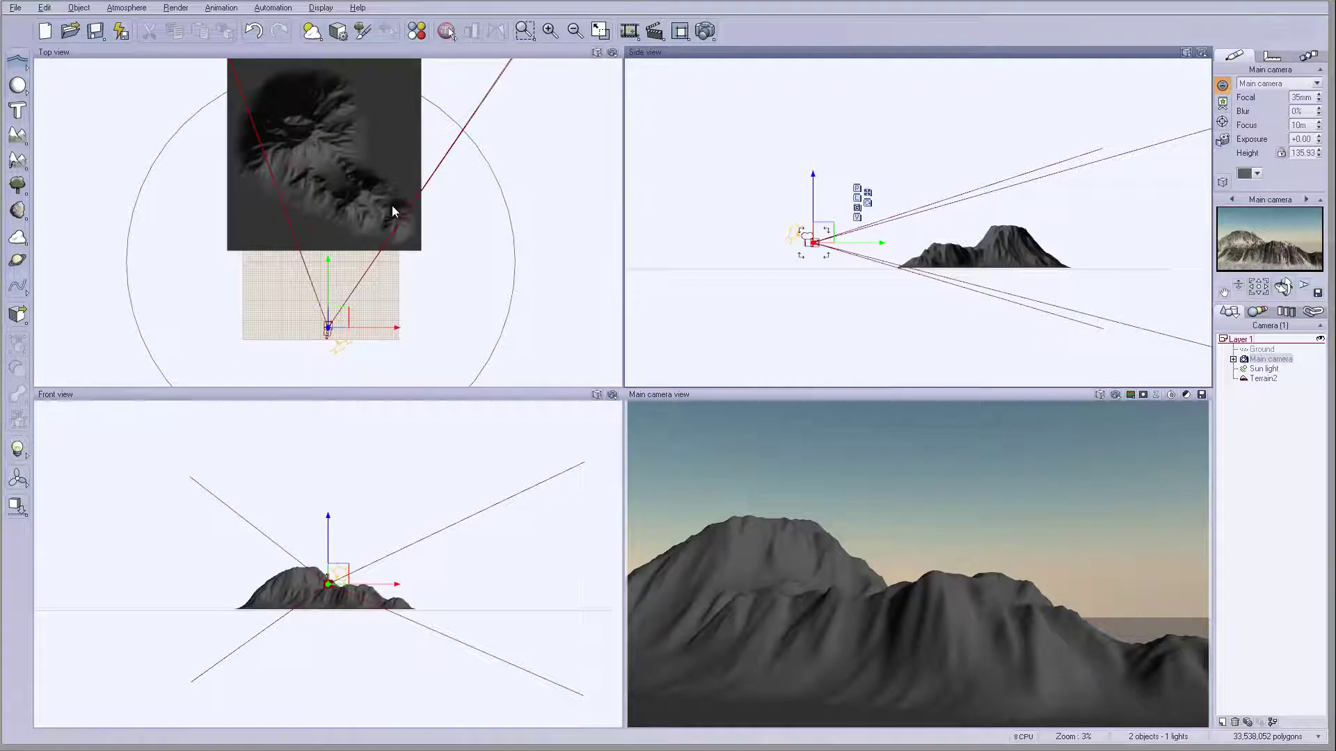
# Step: Rotate Terrain2 in the Top view and move it right and down
pyautogui.click(327, 172)
pyautogui.moveTo(410, 271); pyautogui.dragTo(223, 201)
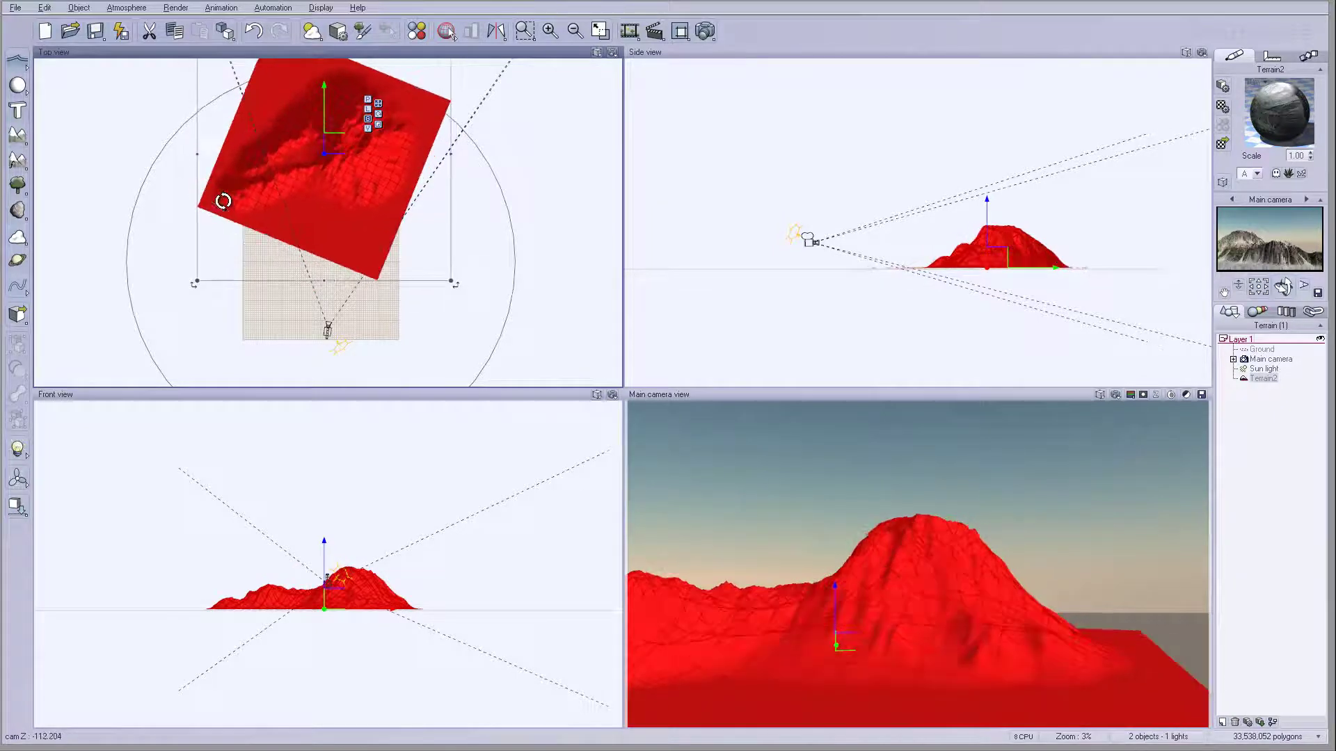
pyautogui.moveTo(340, 151); pyautogui.dragTo(401, 159)
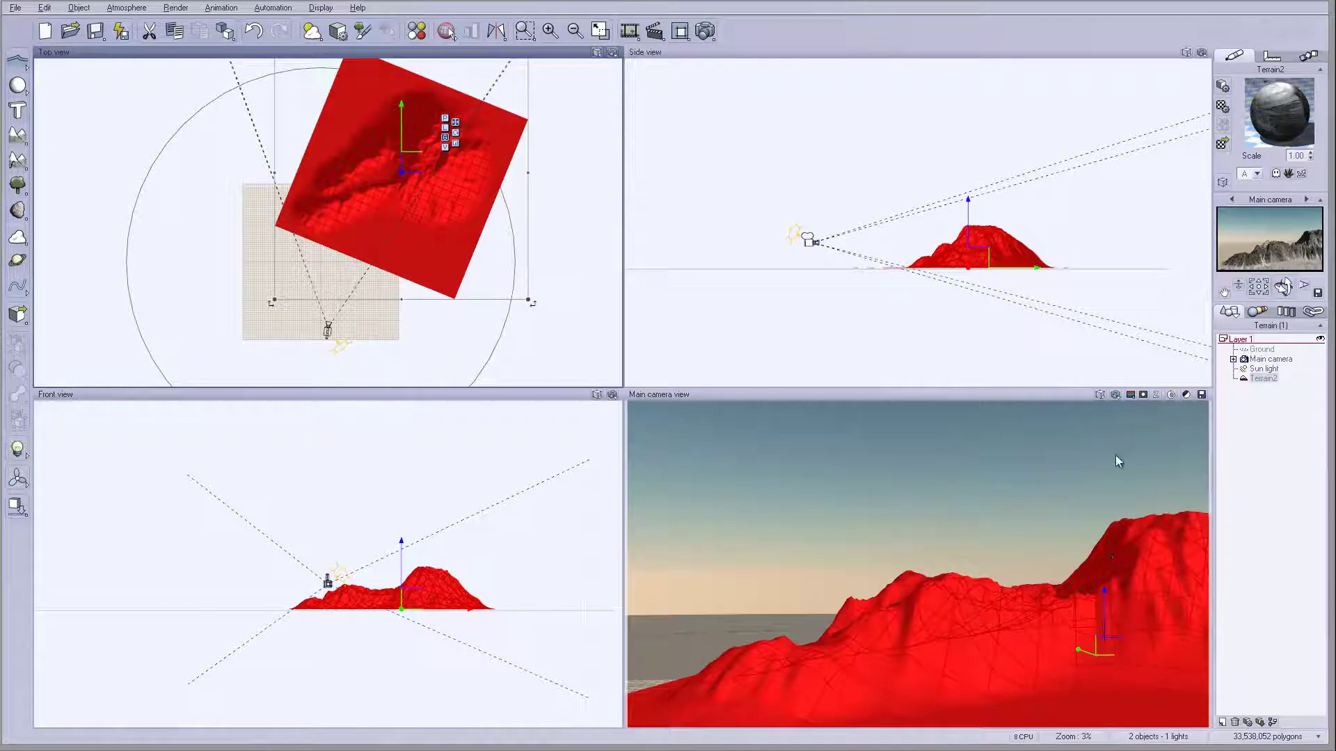
# Step: Drop the camera to about 111 m, tilt it up, and shift Terrain2 up and left
pyautogui.click(817, 241)
pyautogui.moveTo(830, 235); pyautogui.dragTo(830, 245)
pyautogui.moveTo(1284, 286); pyautogui.dragTo(1283, 276)
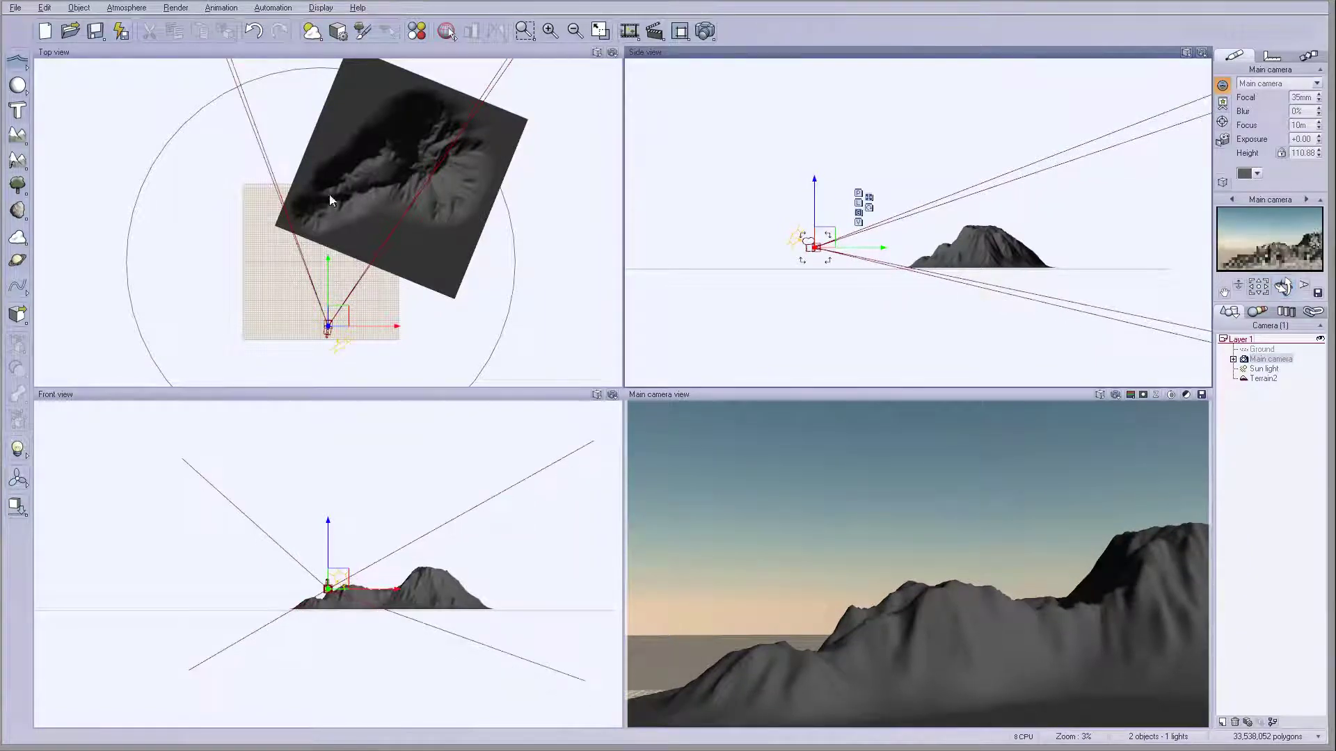
pyautogui.click(405, 170)
pyautogui.moveTo(415, 165); pyautogui.dragTo(396, 140)
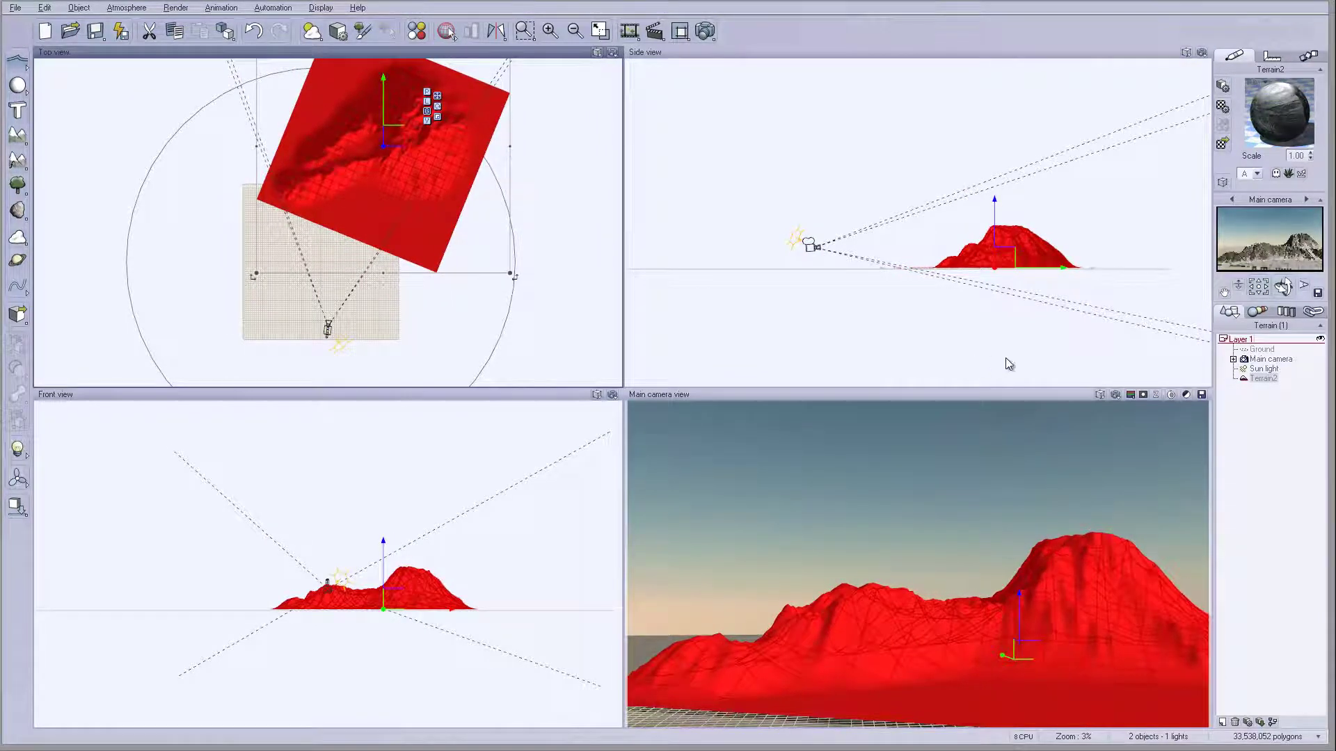
# Step: Select Sun light and reposition it in the Top view to reshade the terrain
pyautogui.click(1263, 369)
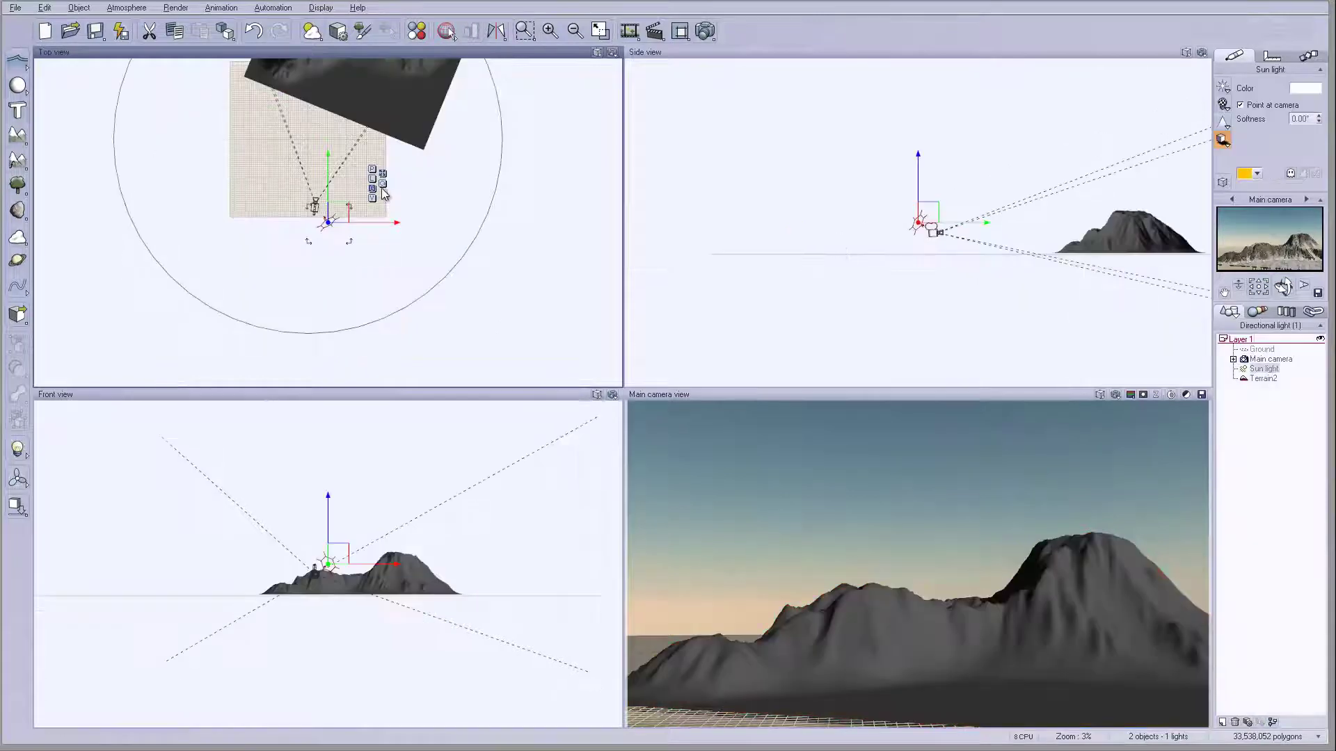
pyautogui.moveTo(426, 265)
pyautogui.mouseDown()
pyautogui.moveTo(441, 234)
pyautogui.moveTo(430, 277)
pyautogui.mouseUp()
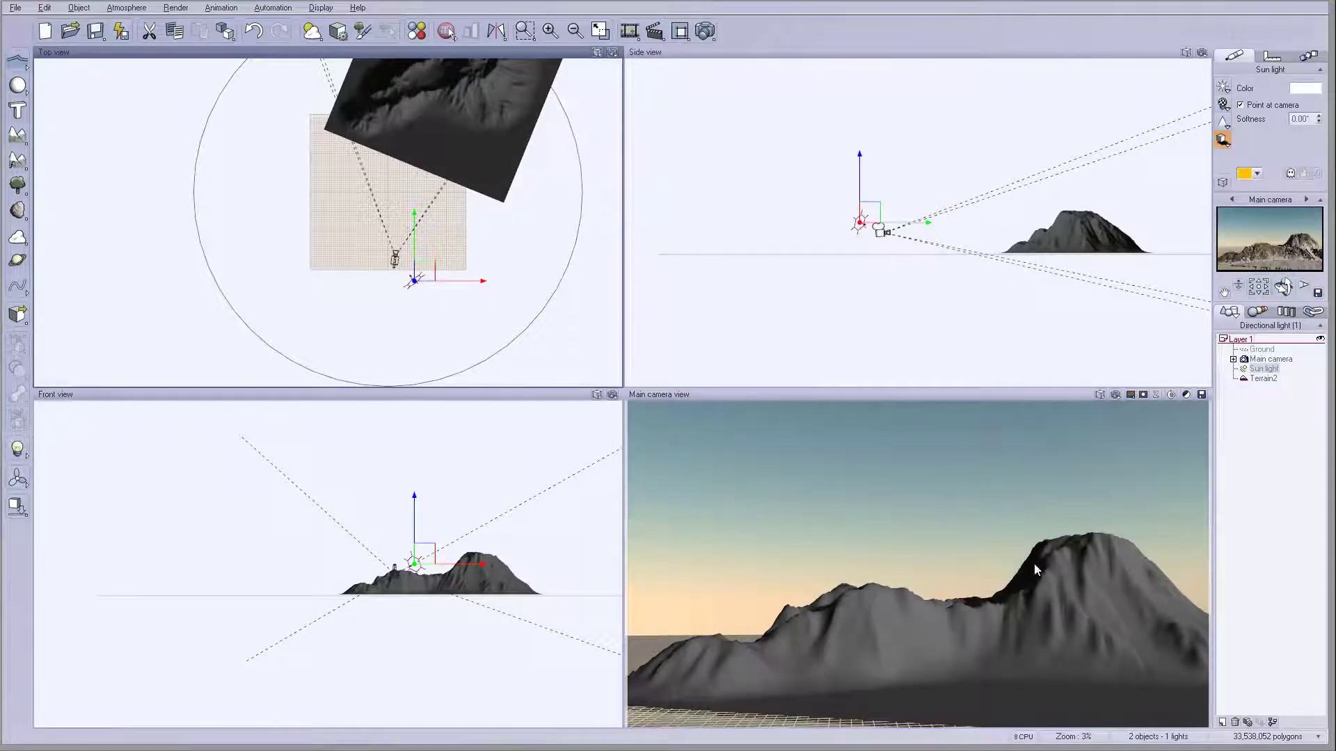
pyautogui.moveTo(426, 269); pyautogui.dragTo(374, 289)
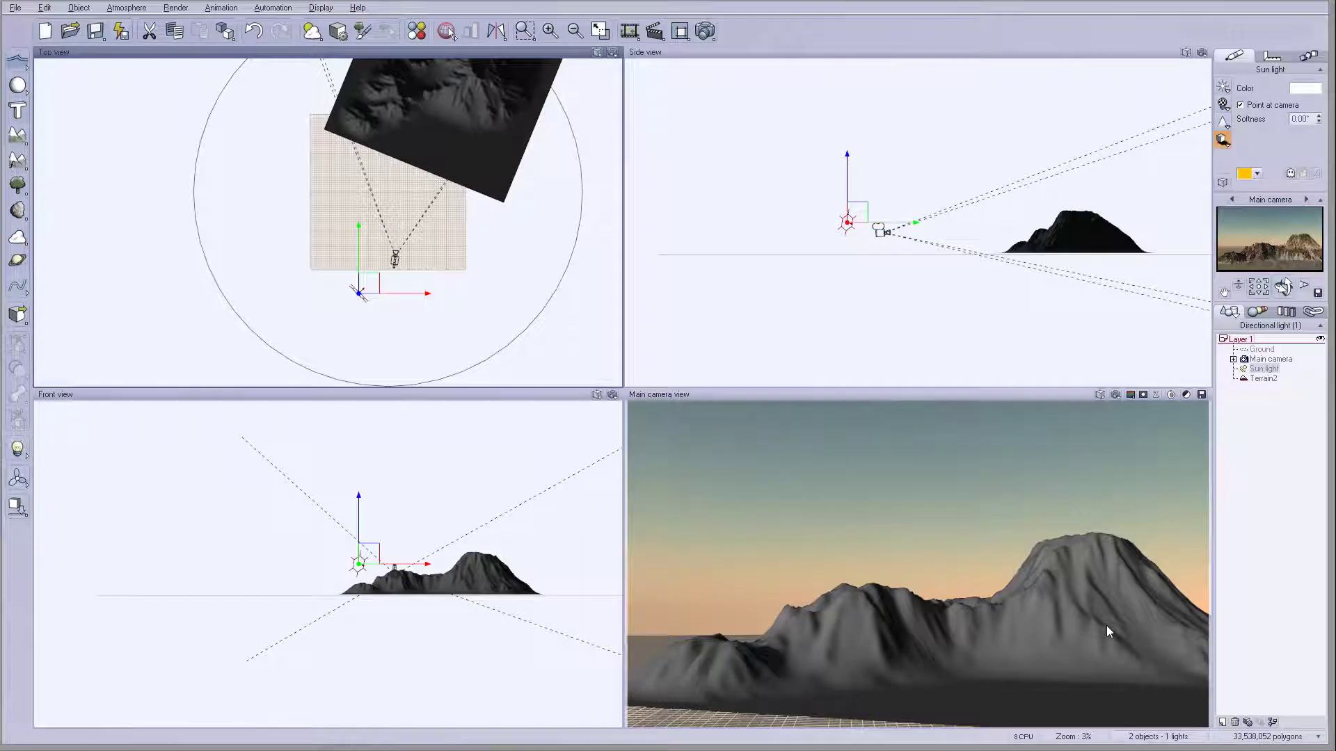
pyautogui.moveTo(358, 291); pyautogui.dragTo(441, 290)
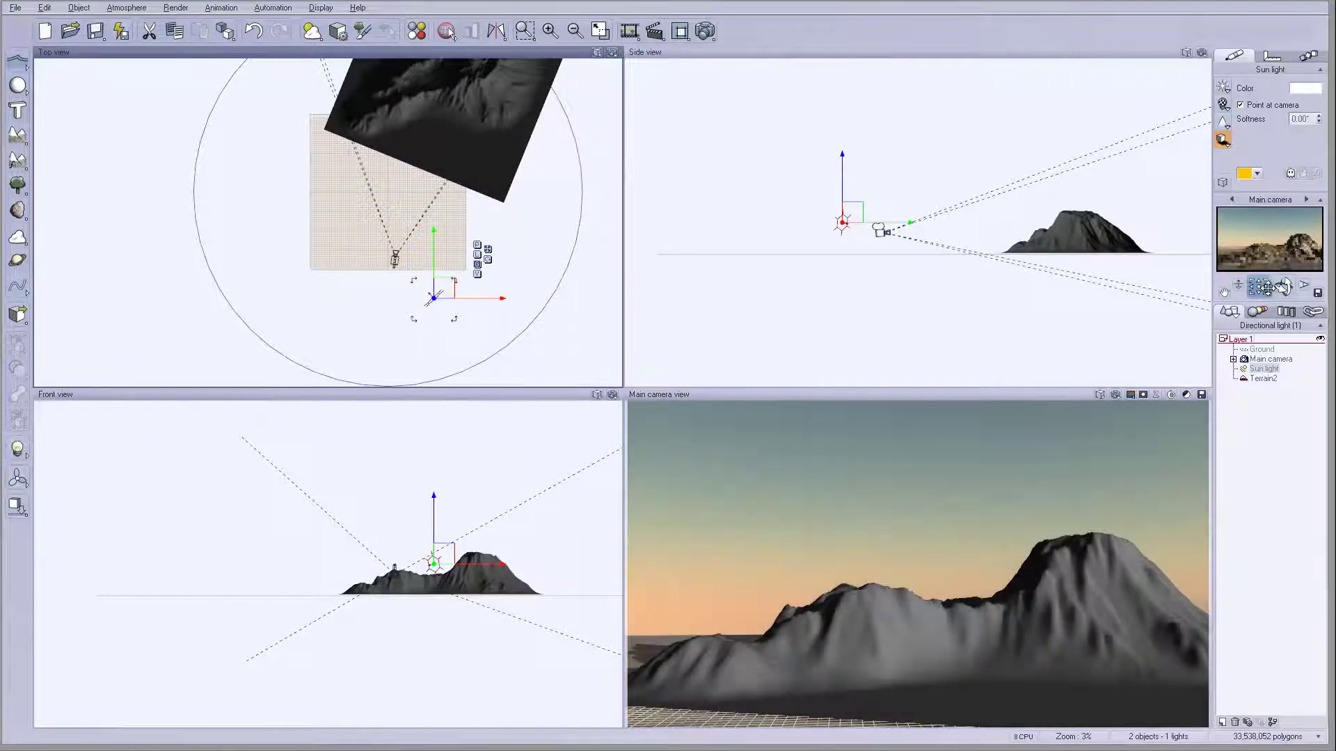
# Step: Raise the sun light in the Side view and start an 800x450 preview render
pyautogui.moveTo(858, 222)
pyautogui.mouseDown()
pyautogui.moveTo(872, 194)
pyautogui.moveTo(873, 207)
pyautogui.mouseUp()
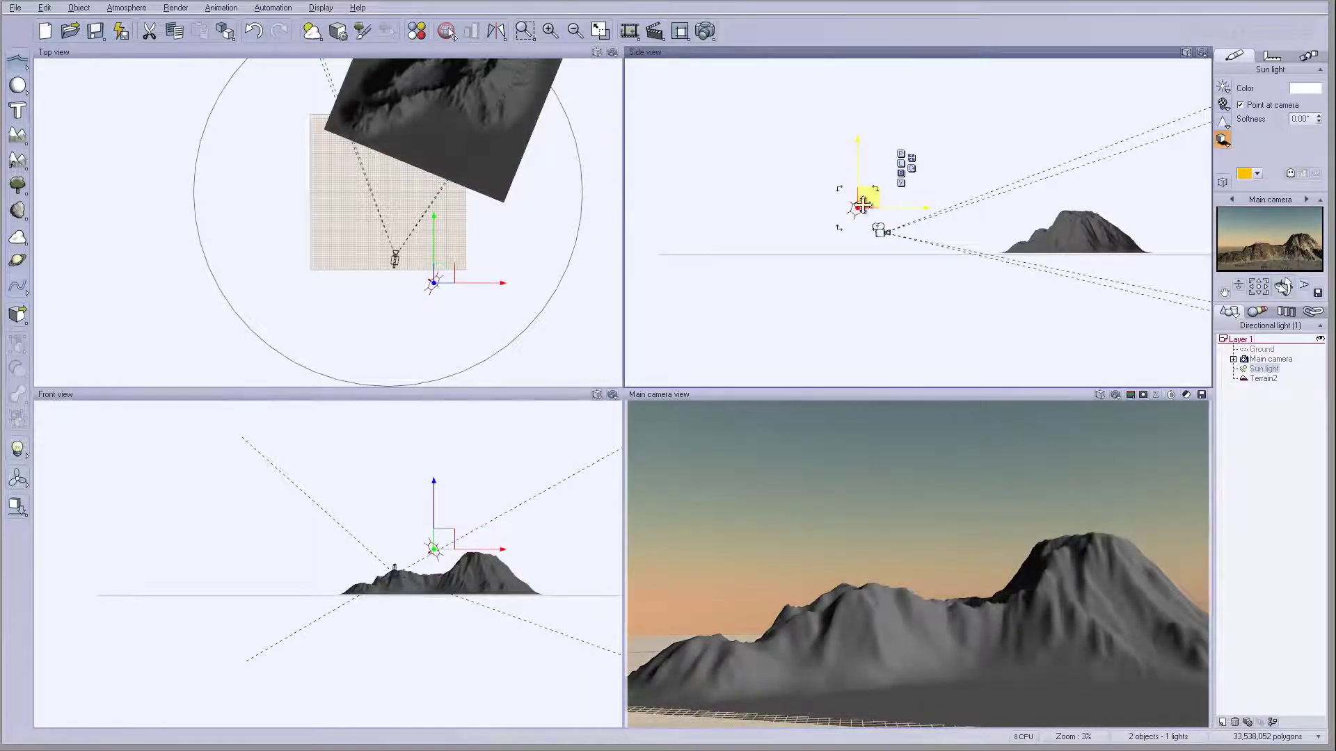
pyautogui.moveTo(442, 276); pyautogui.dragTo(436, 278)
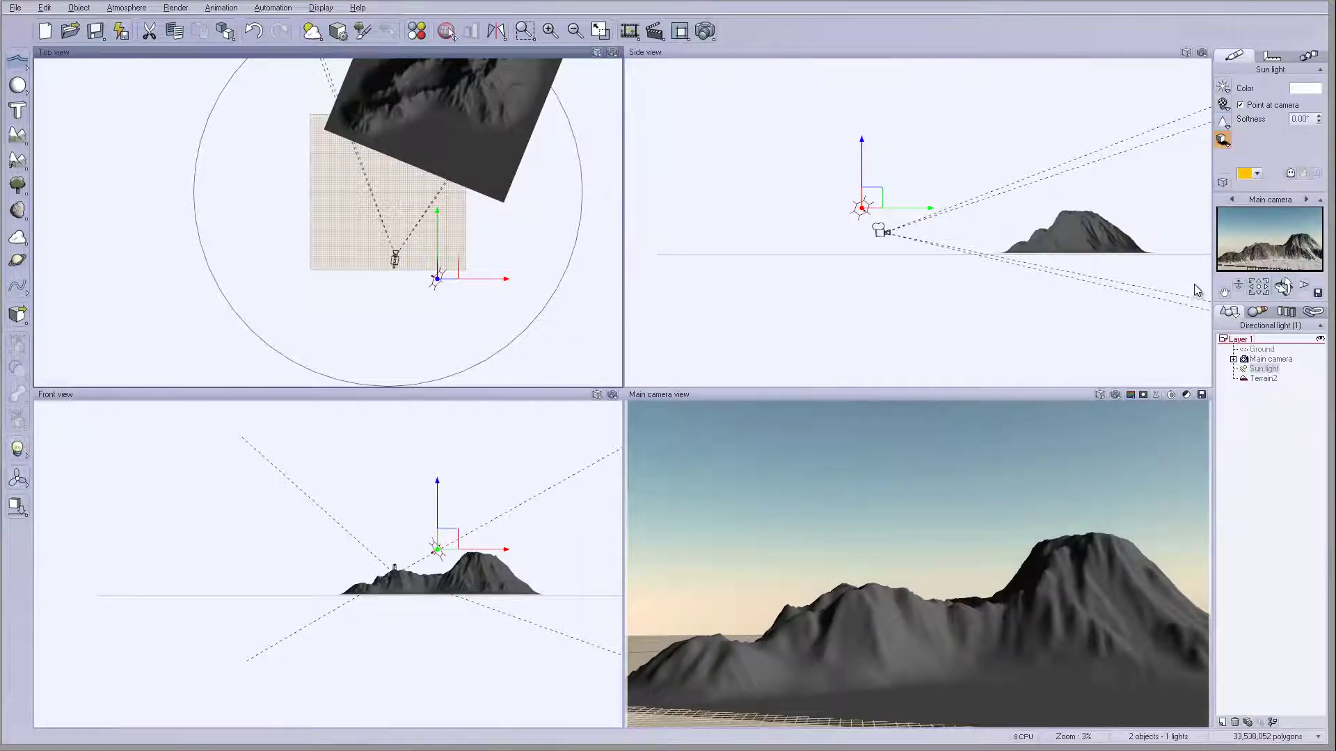
pyautogui.click(872, 201)
pyautogui.moveTo(872, 201); pyautogui.dragTo(872, 195)
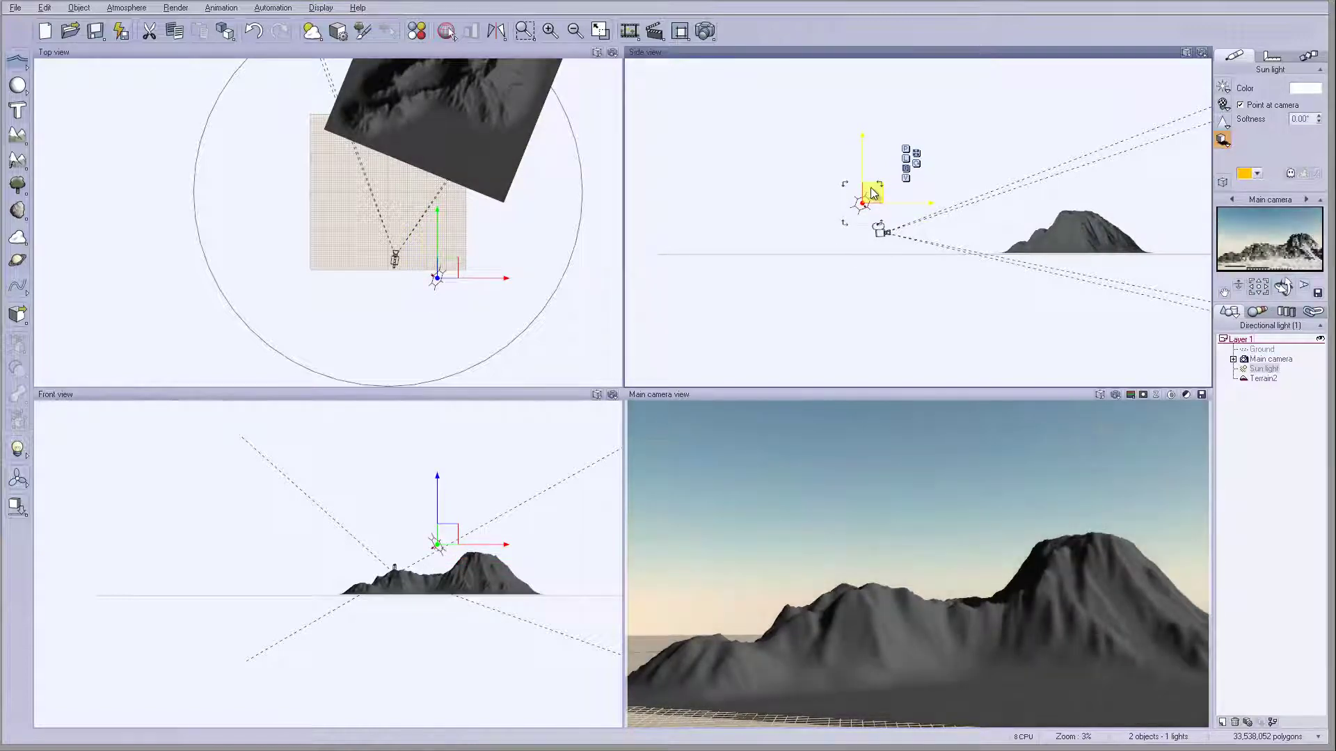
pyautogui.click(705, 31)
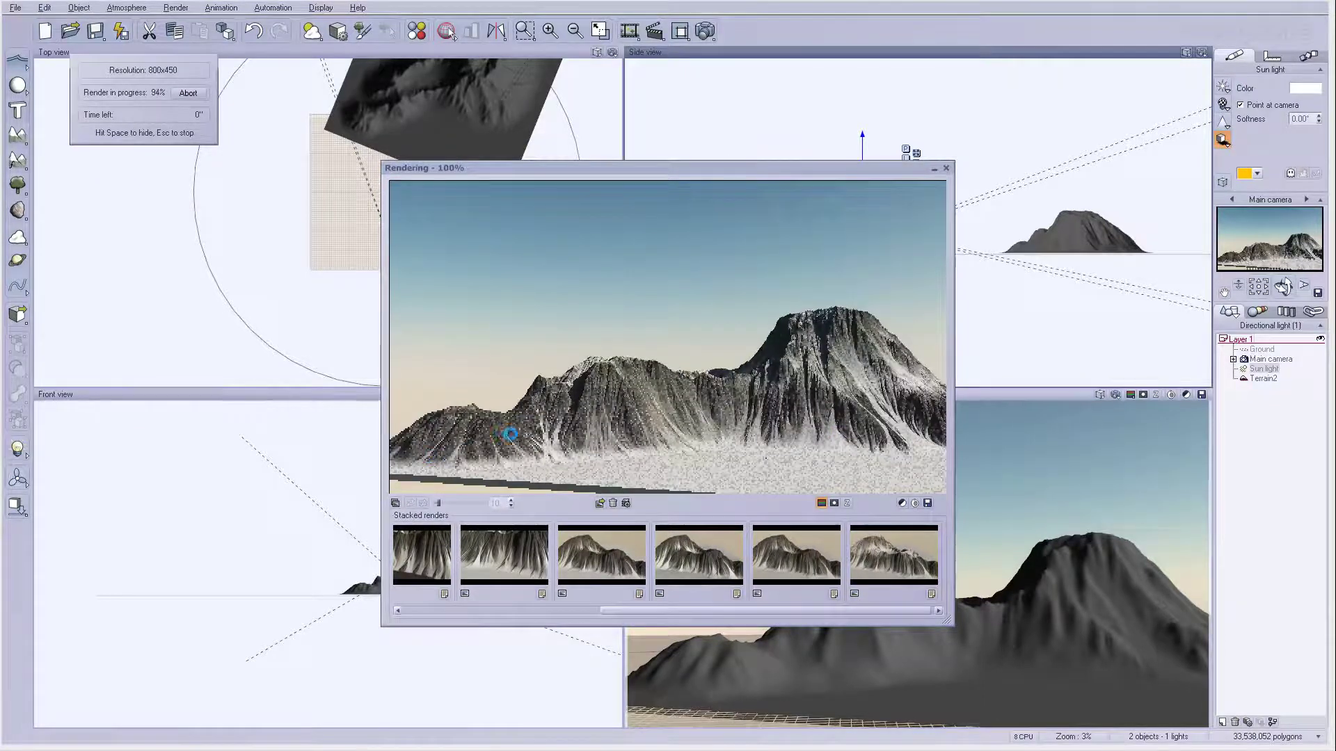
# Step: Accept the post-render options and close the finished 800x450 render display
pyautogui.click(693, 516)
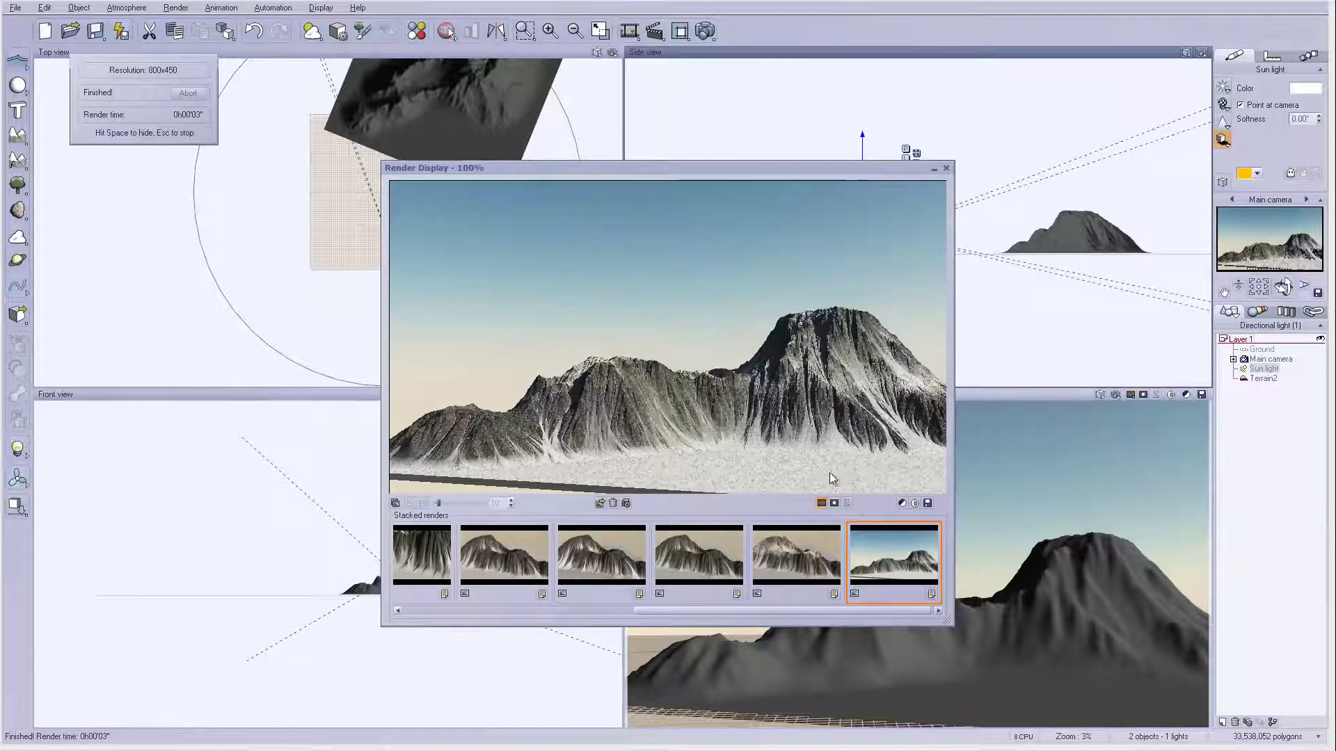
pyautogui.click(946, 168)
# Step: Open Terrain2's material in the Advanced Material Editor and shrink the Flow layer's highlights
pyautogui.click(1262, 379)
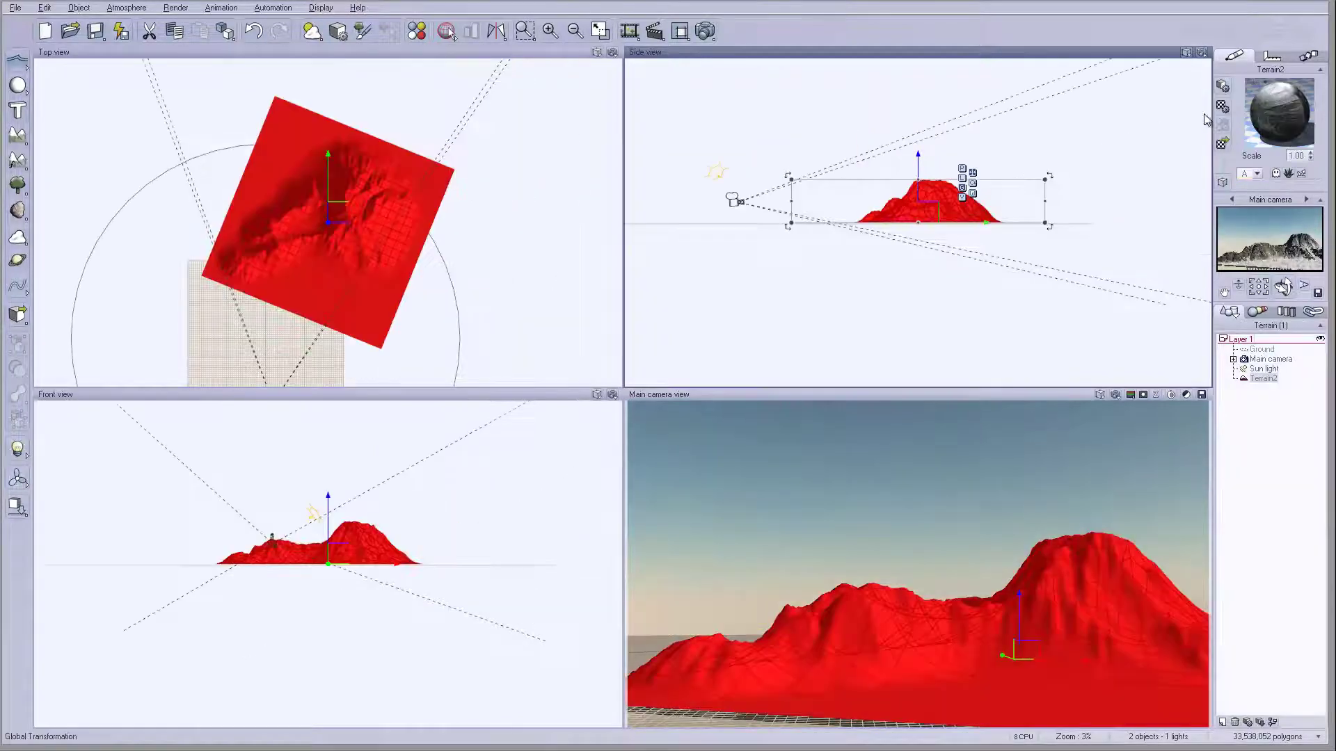
pyautogui.doubleClick(1285, 95)
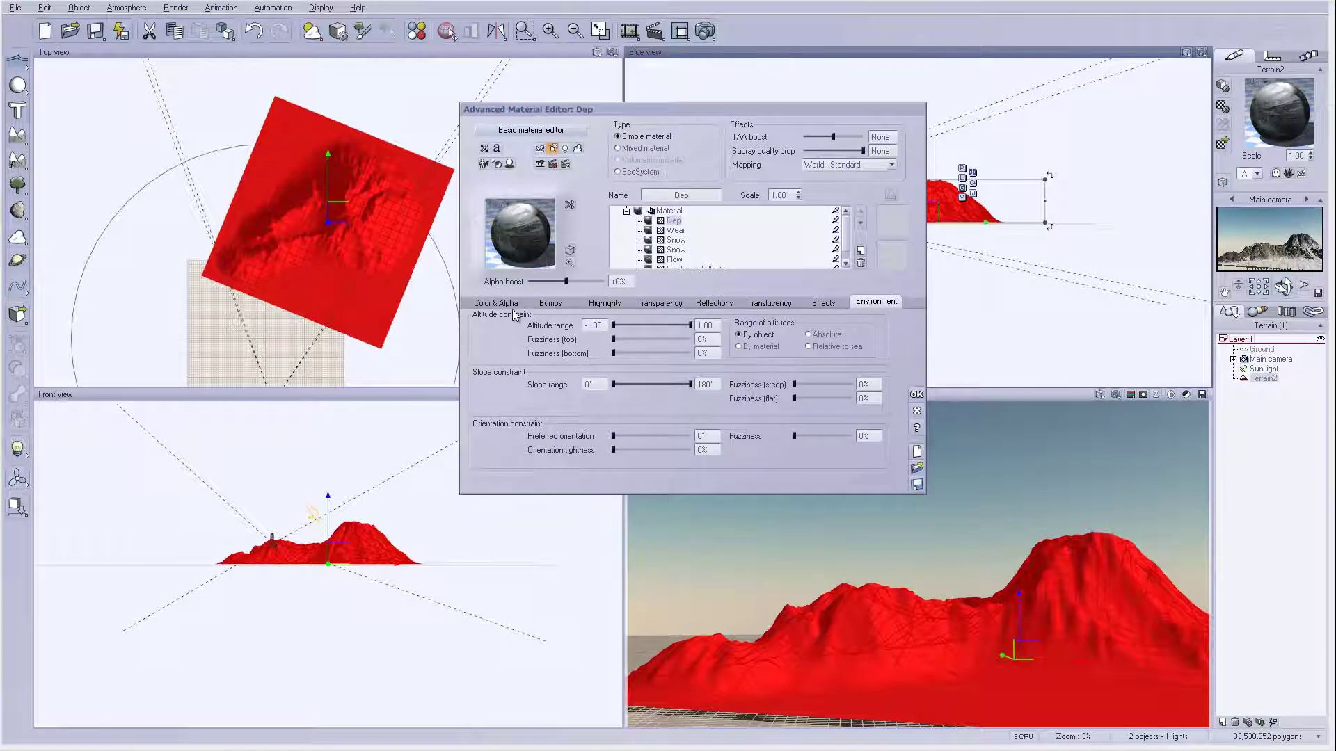
pyautogui.moveTo(843, 220); pyautogui.dragTo(846, 235)
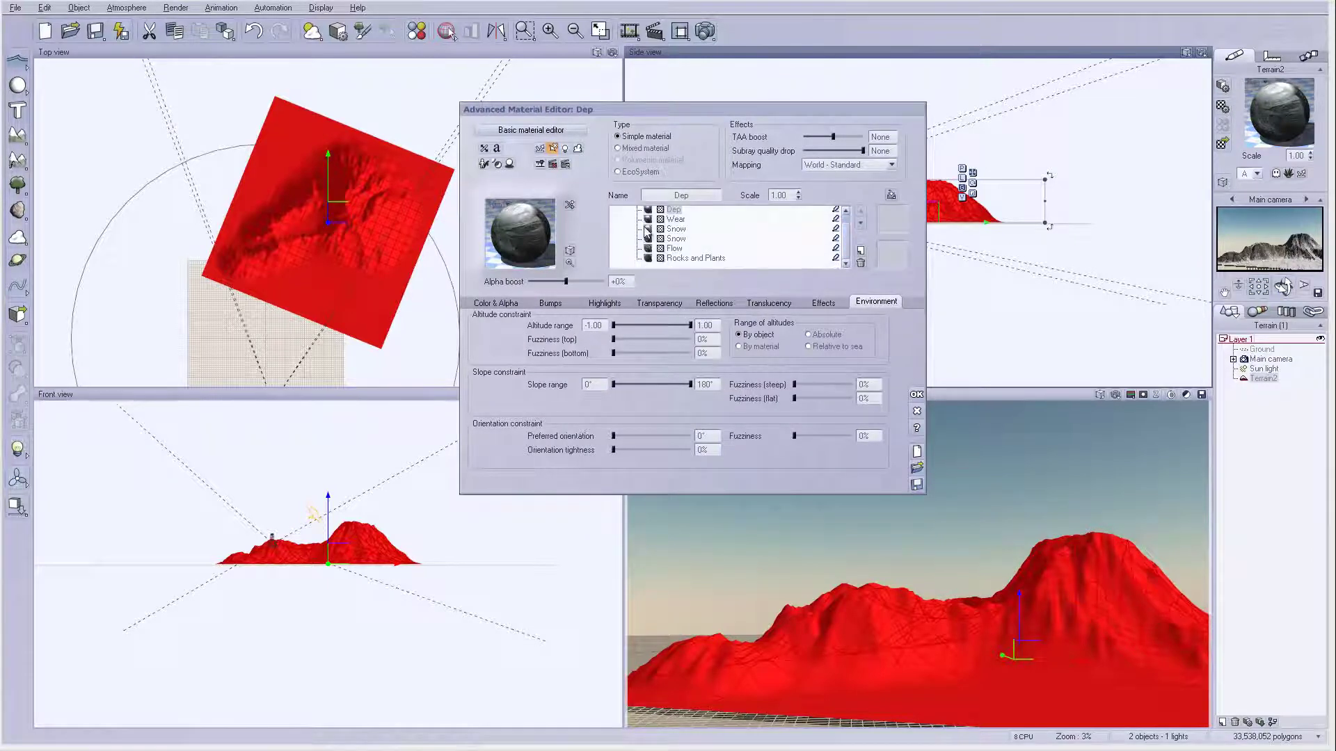
pyautogui.click(680, 230)
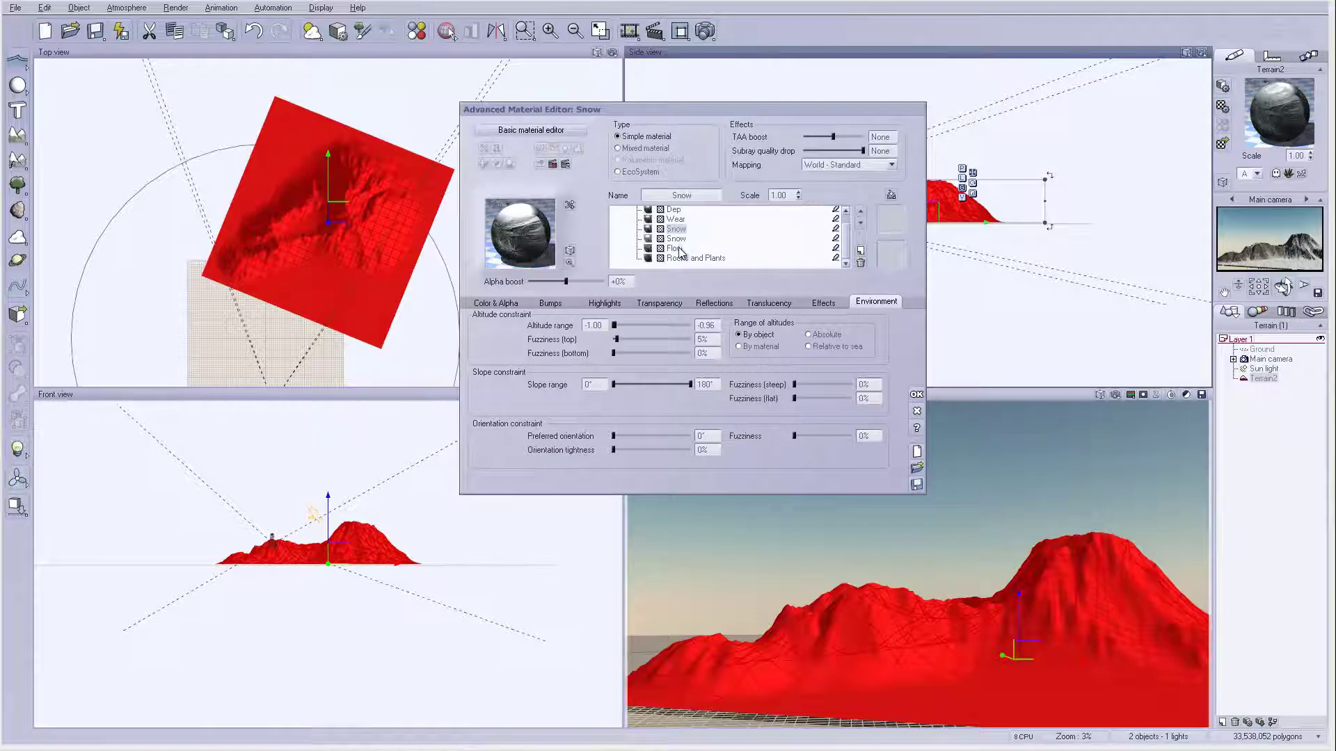
pyautogui.click(678, 249)
pyautogui.click(604, 303)
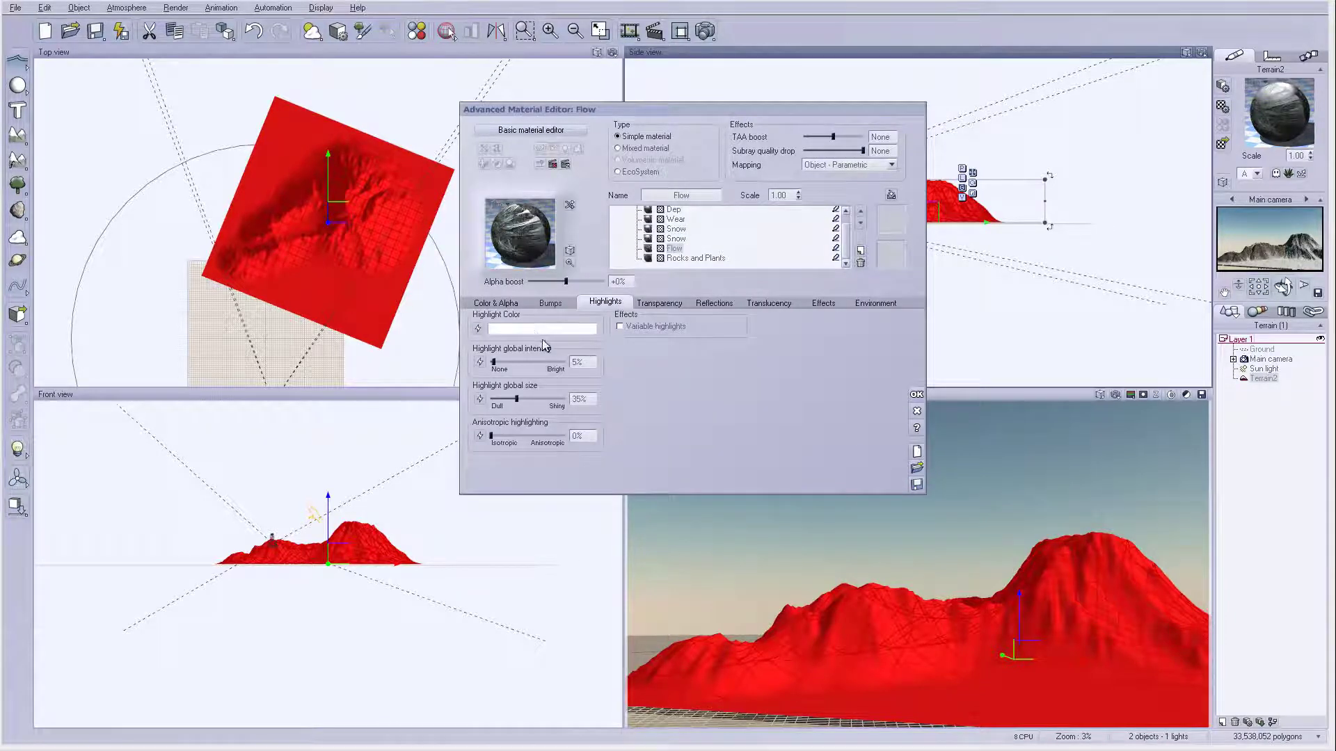
pyautogui.moveTo(516, 399); pyautogui.dragTo(496, 399)
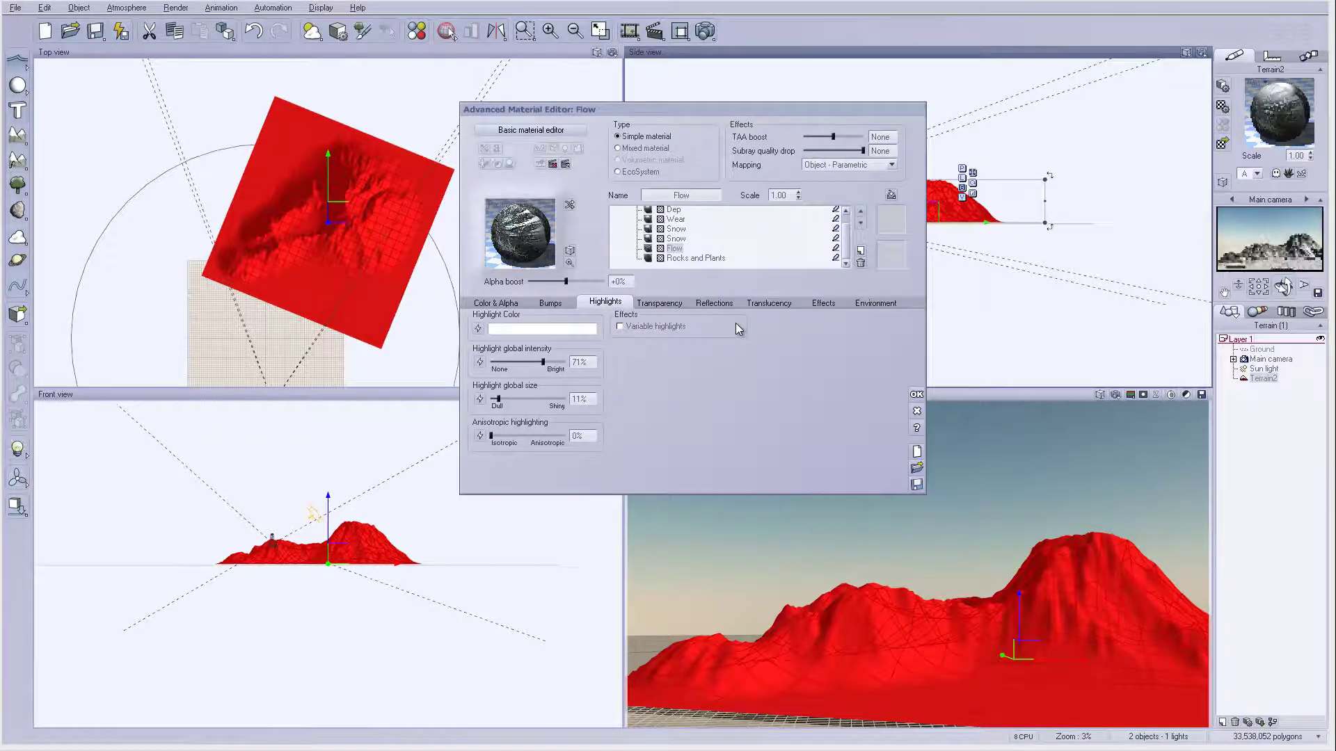
# Step: Set the Snow highlights to 51% intensity and 10% size, then show Wear's Color & Alpha settings
pyautogui.click(675, 239)
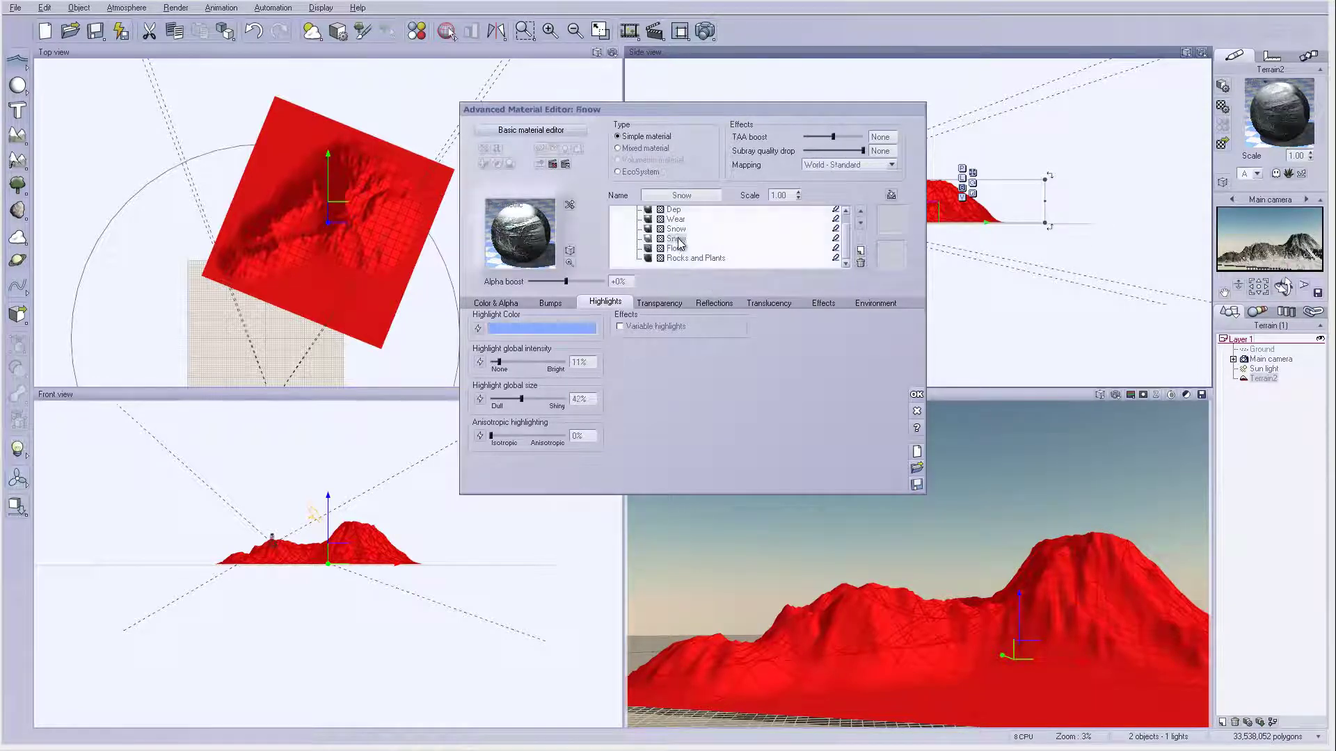
pyautogui.moveTo(545, 361); pyautogui.dragTo(503, 399)
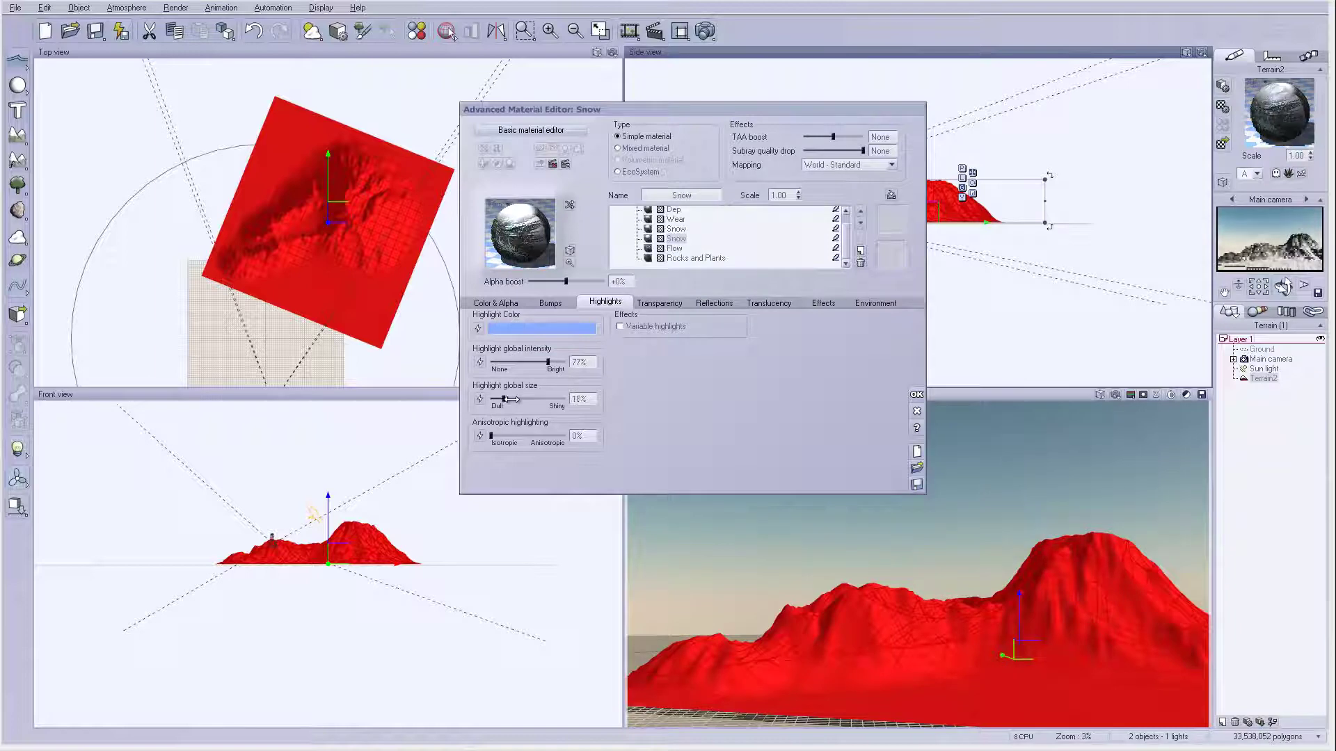
pyautogui.click(681, 230)
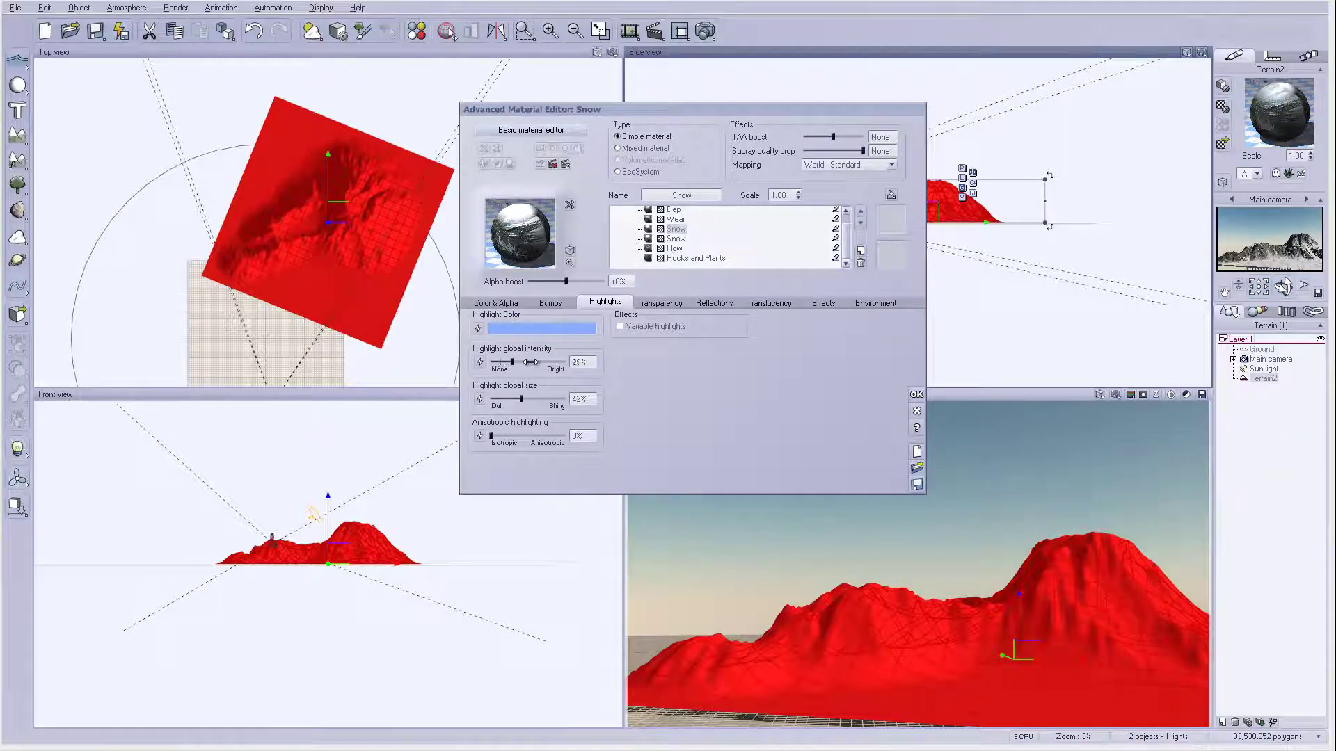
pyautogui.moveTo(537, 399); pyautogui.dragTo(500, 398)
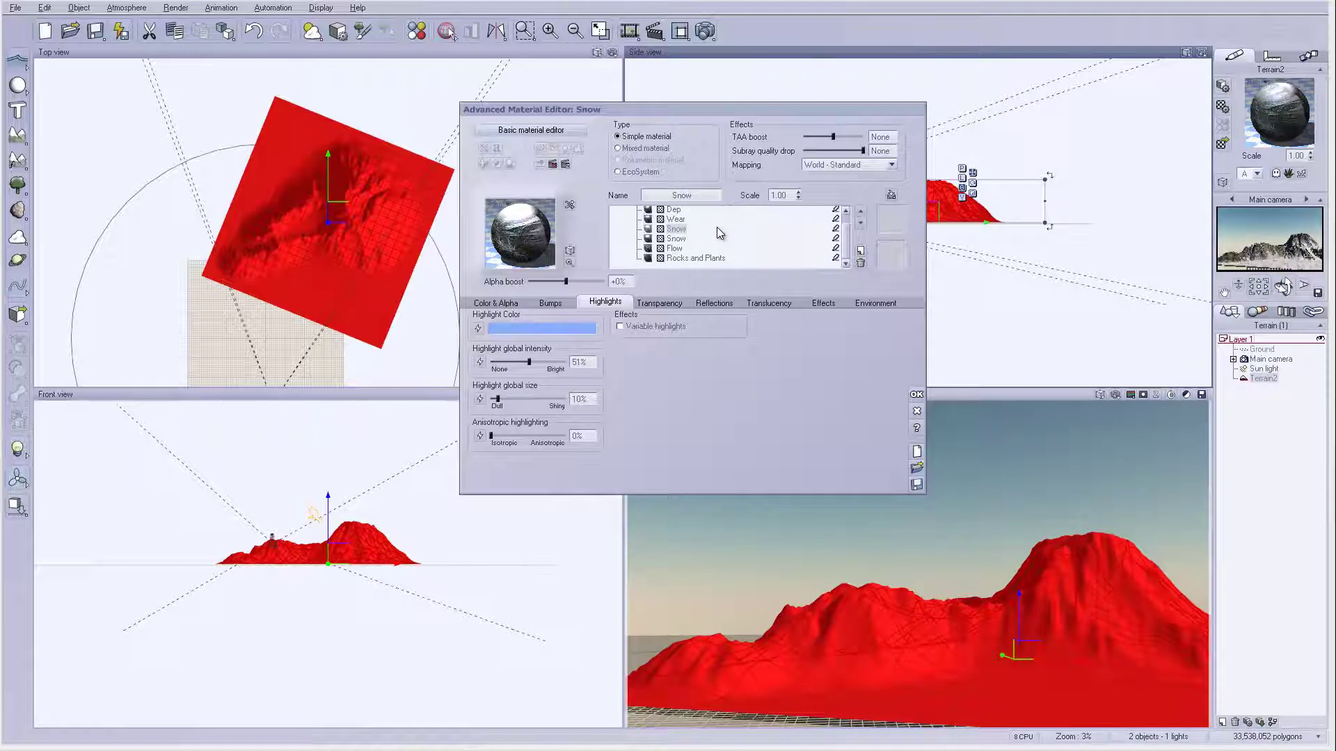
pyautogui.click(676, 219)
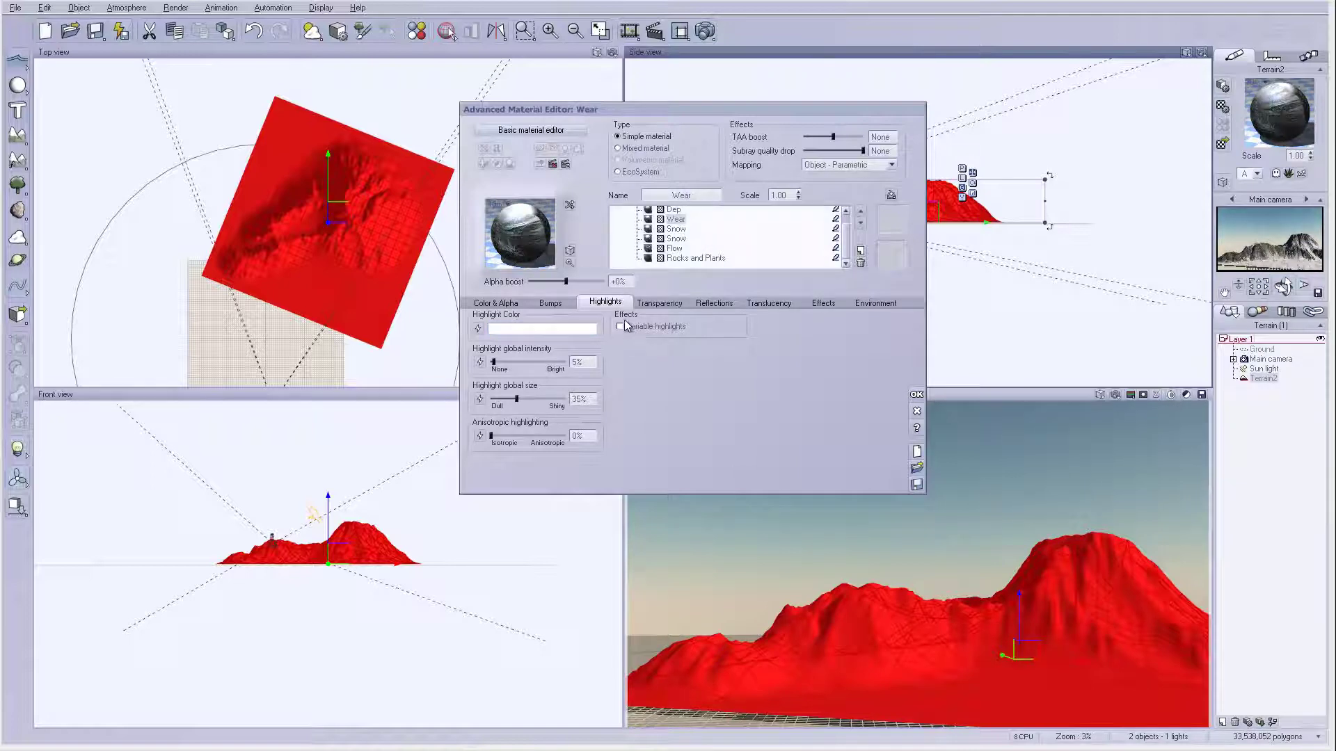
pyautogui.click(513, 304)
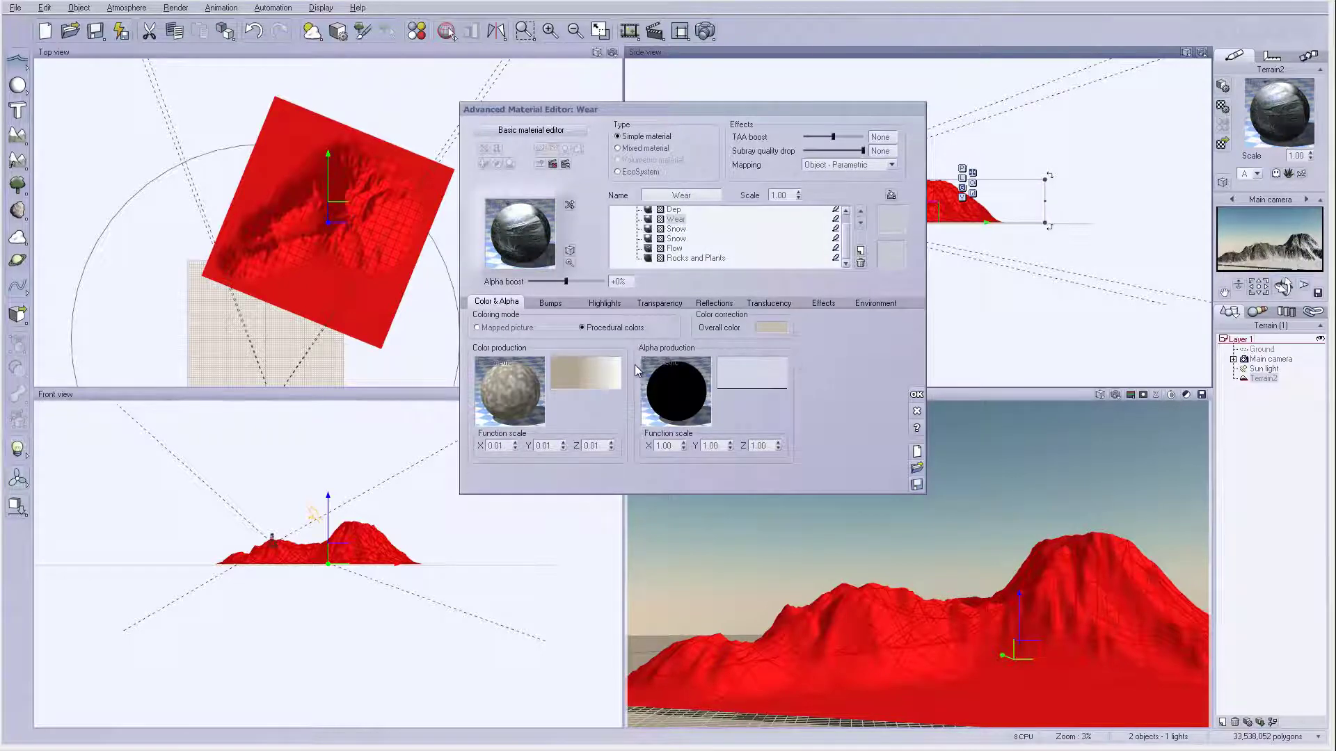
# Step: Set the Wear layer's colour production colour to near-white
pyautogui.click(606, 384)
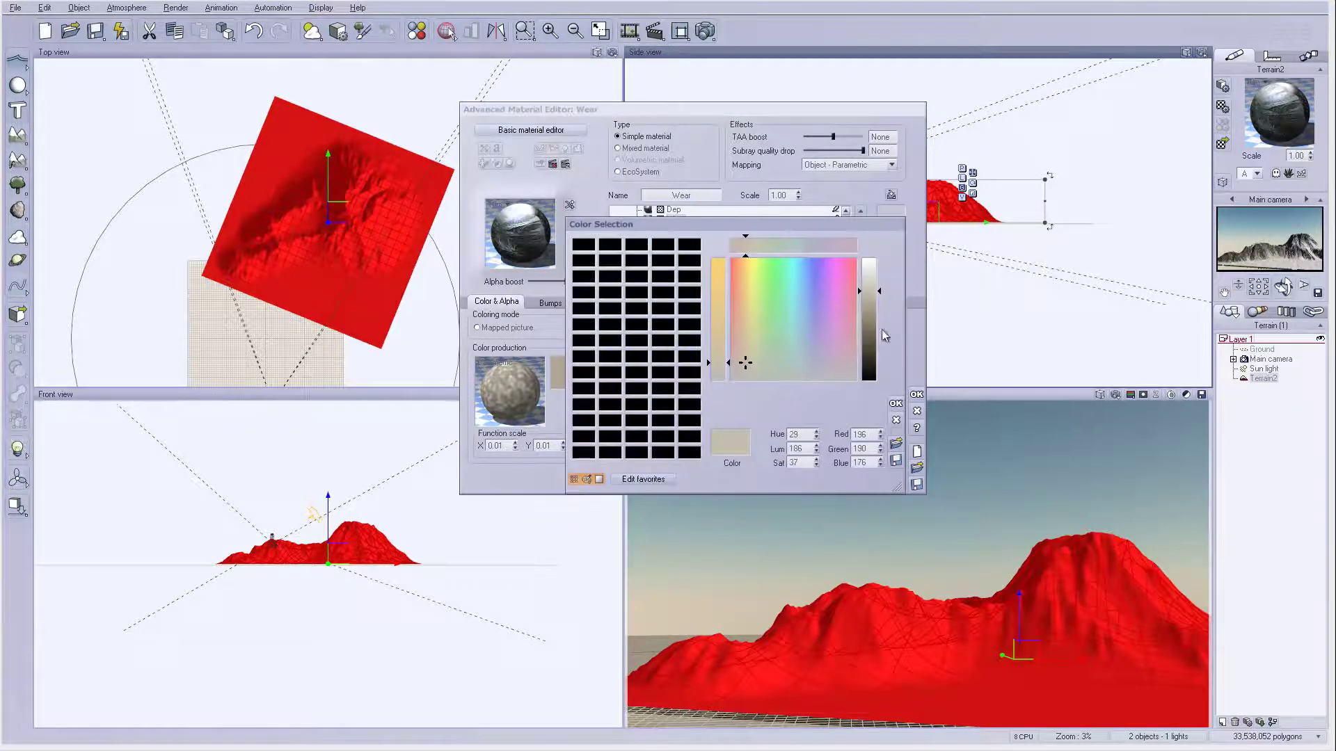
pyautogui.moveTo(871, 295); pyautogui.dragTo(871, 259)
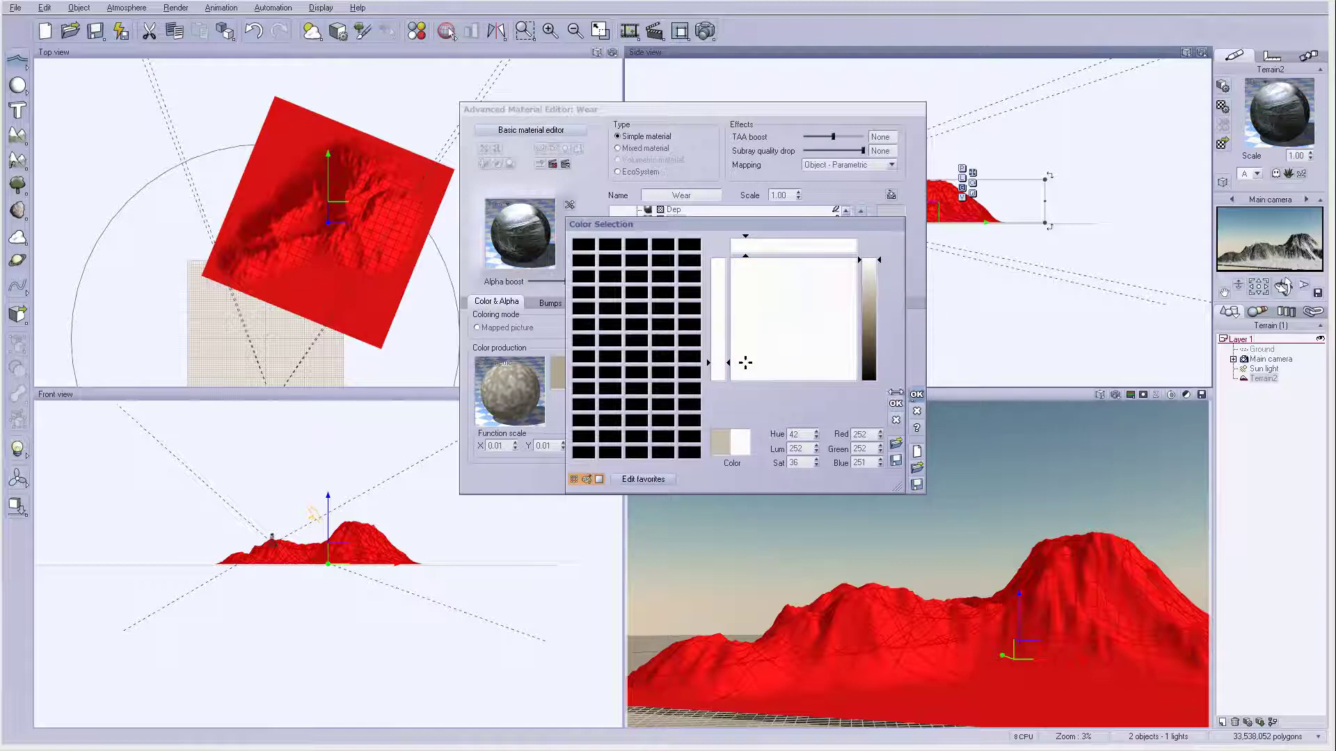
pyautogui.click(915, 394)
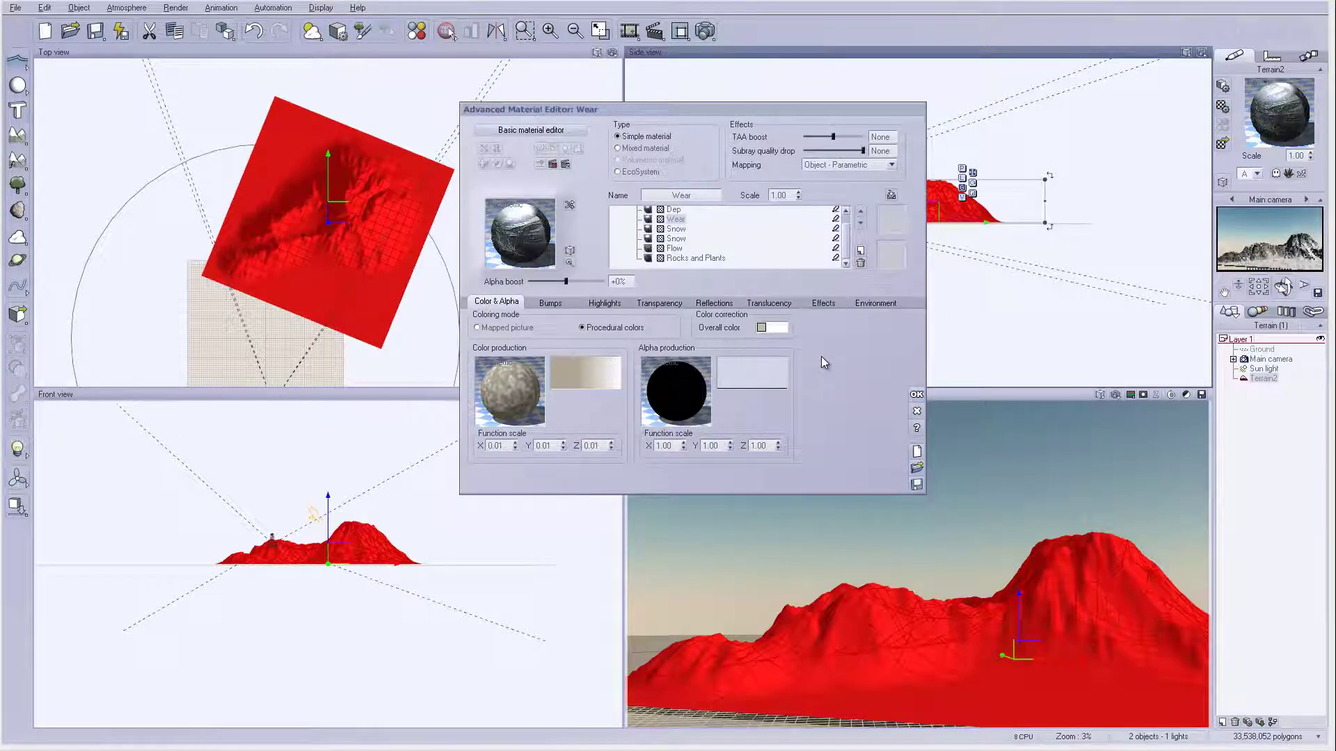
# Step: Make the Dep layer's overall colour near-white
pyautogui.click(674, 209)
pyautogui.click(772, 327)
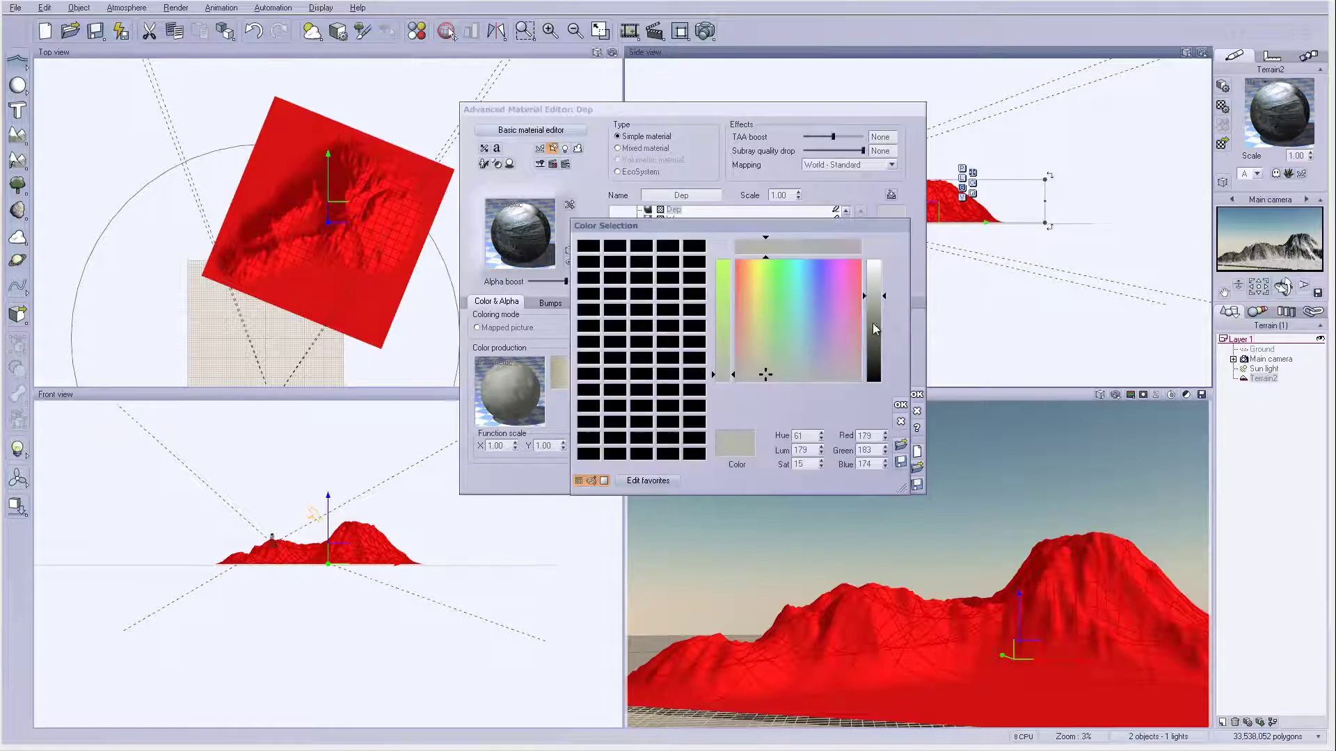
pyautogui.moveTo(880, 300); pyautogui.dragTo(882, 263)
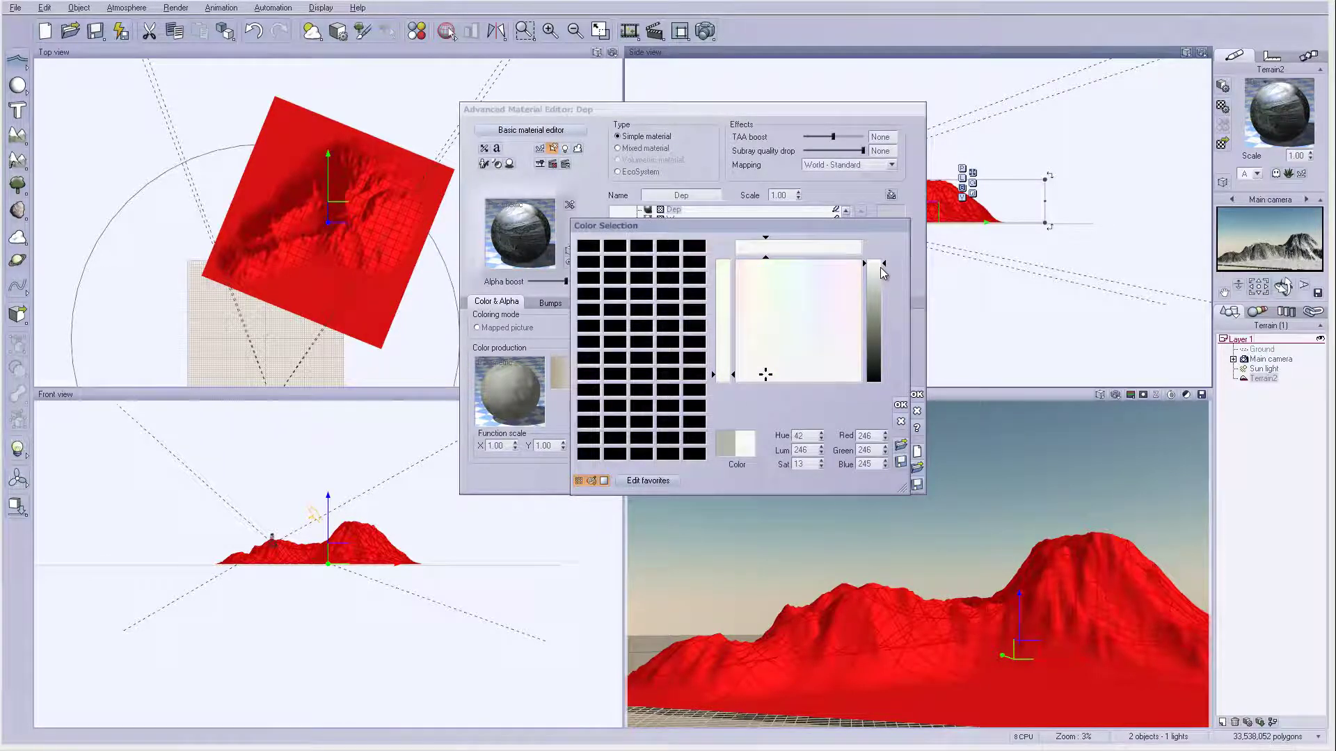
pyautogui.click(900, 405)
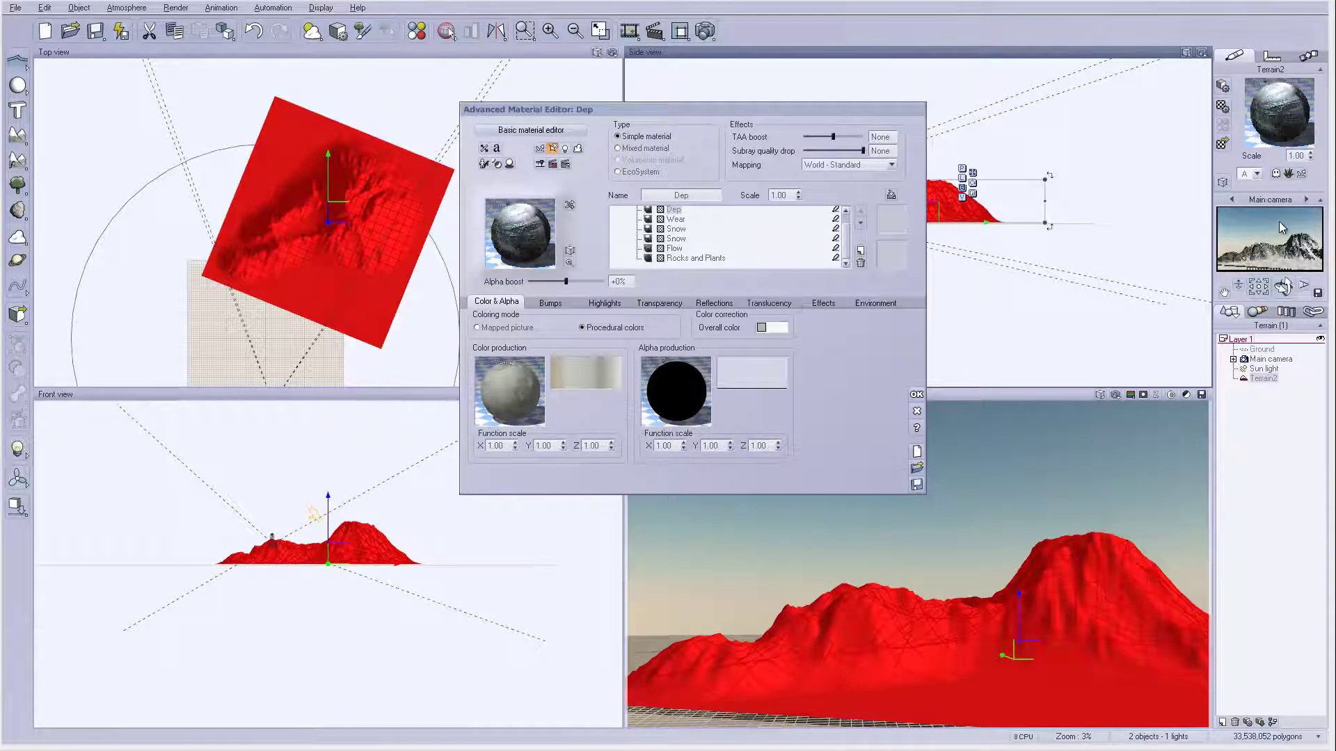
# Step: Bring up Wear's highlight settings at 68% intensity and start a test render
pyautogui.click(604, 302)
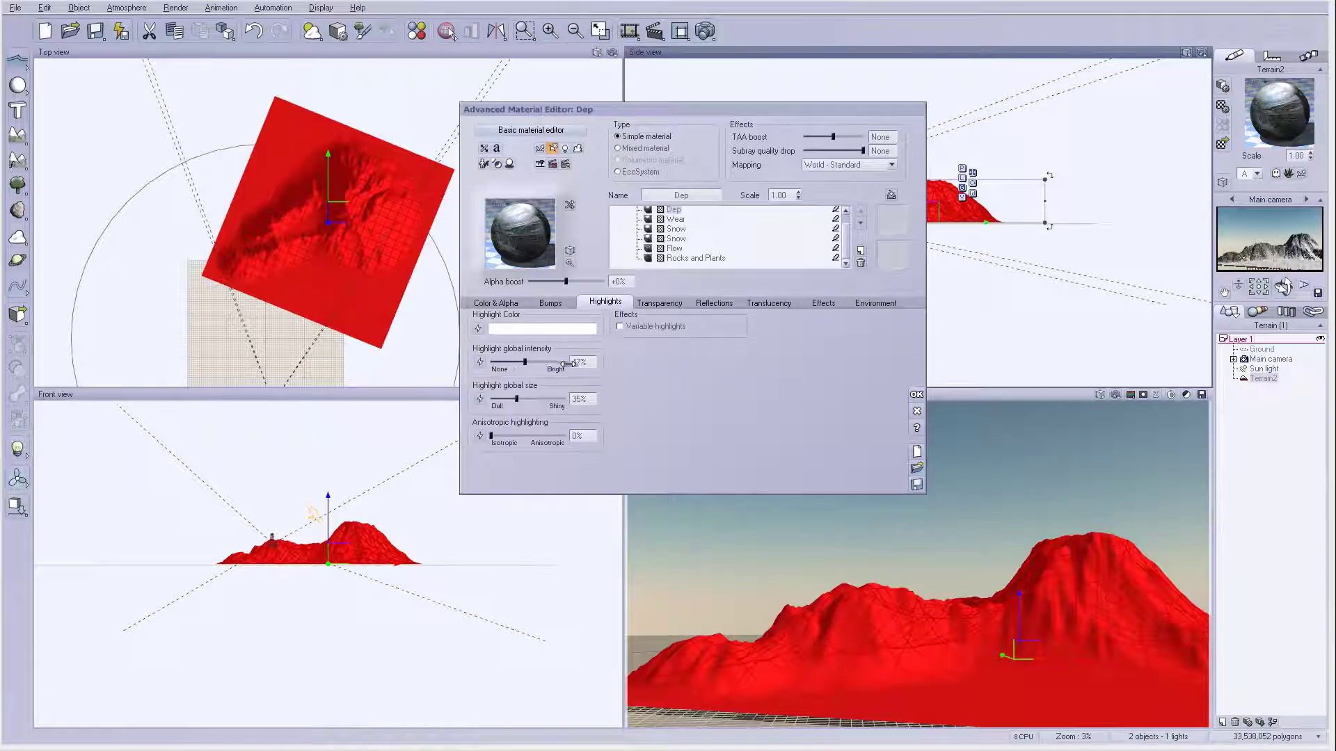
pyautogui.click(676, 219)
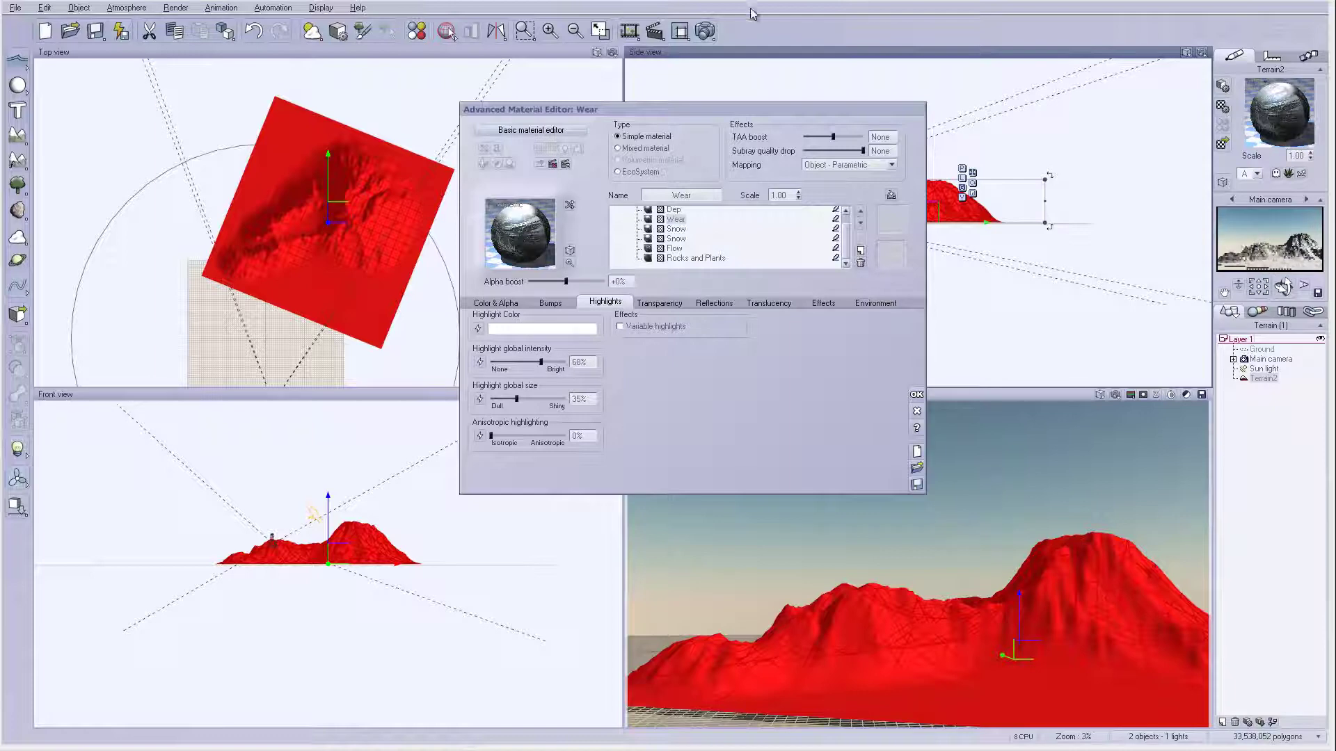
pyautogui.click(685, 35)
pyautogui.click(702, 35)
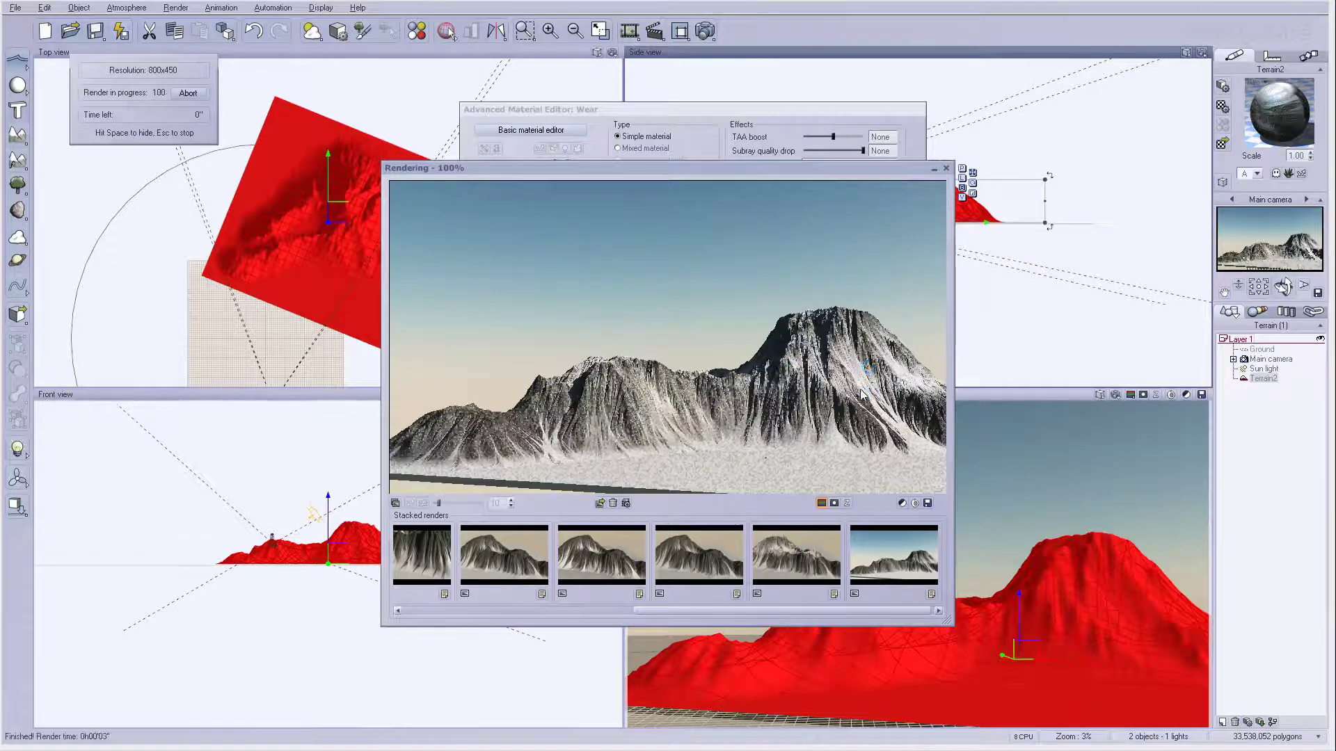
# Step: Dismiss the post-render options and close the finished test render display
pyautogui.click(694, 517)
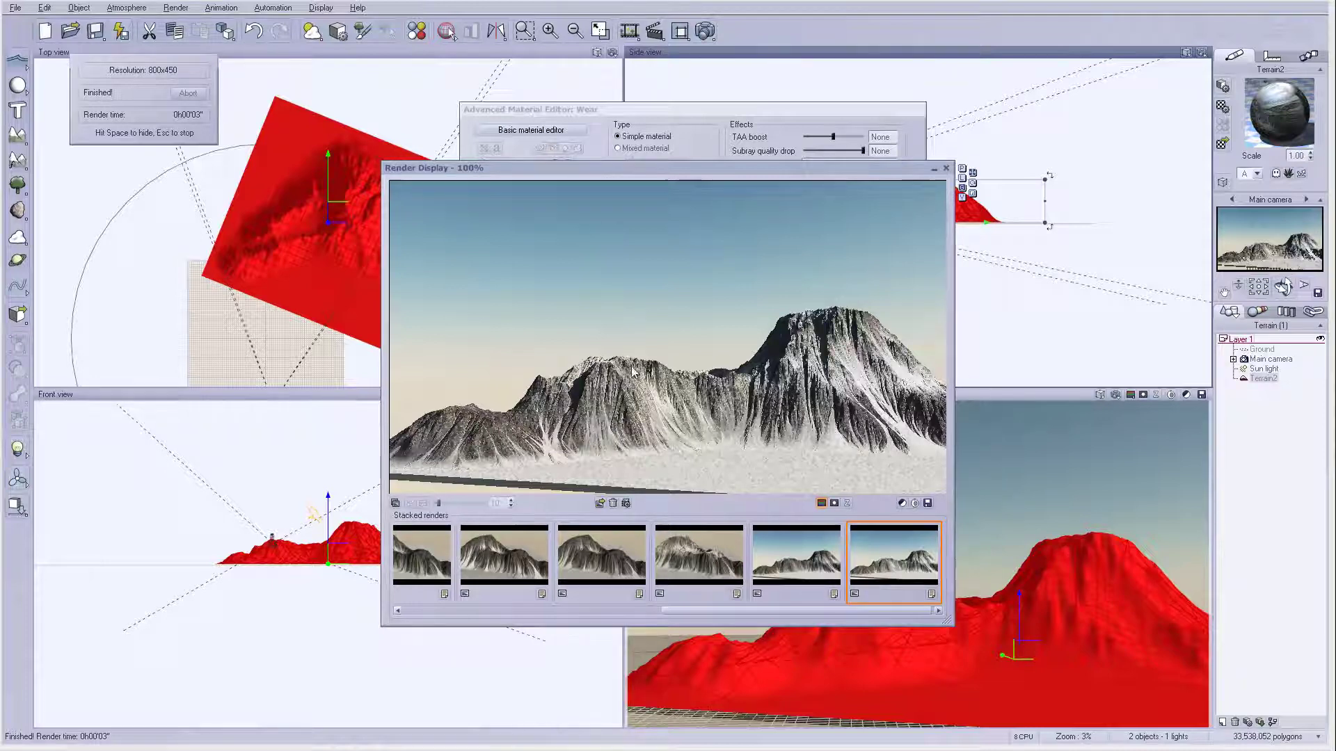
pyautogui.click(945, 169)
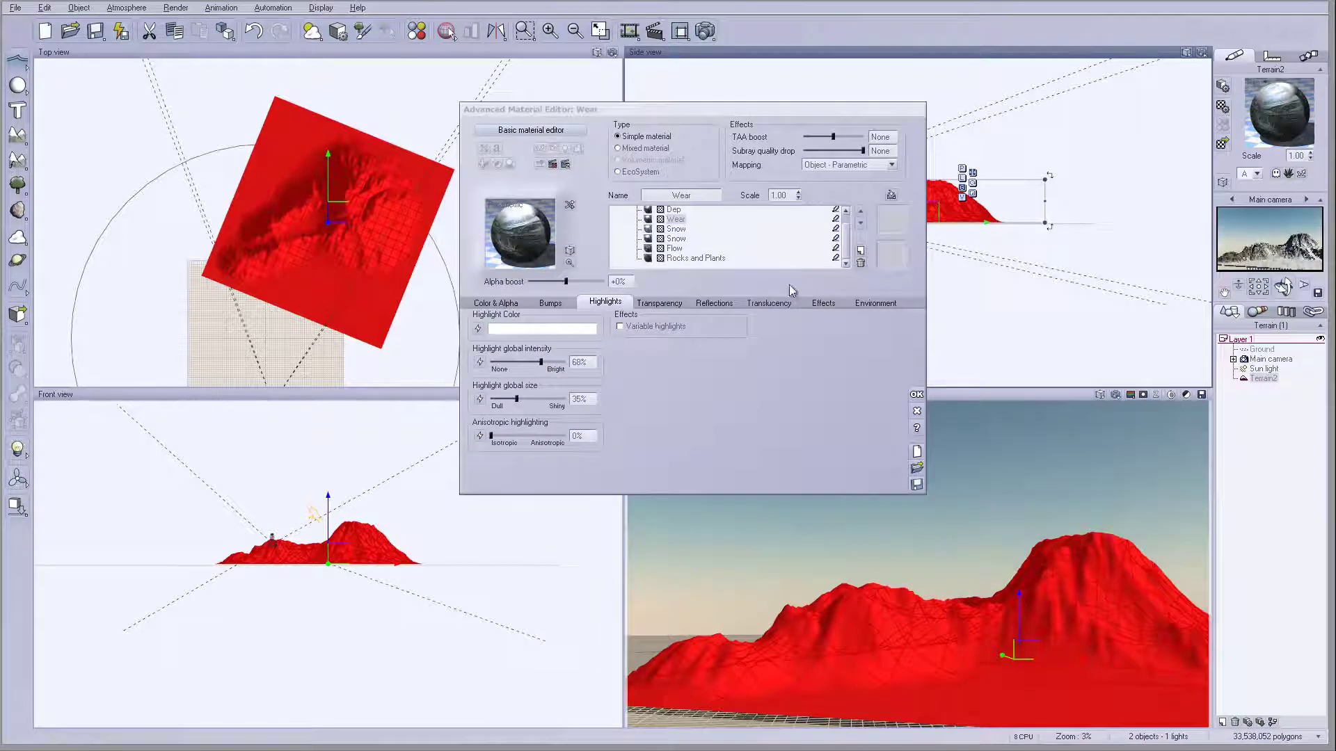
# Step: Close the material editor and set the Atmosphere Editor lighting model to Global radiosity
pyautogui.click(916, 395)
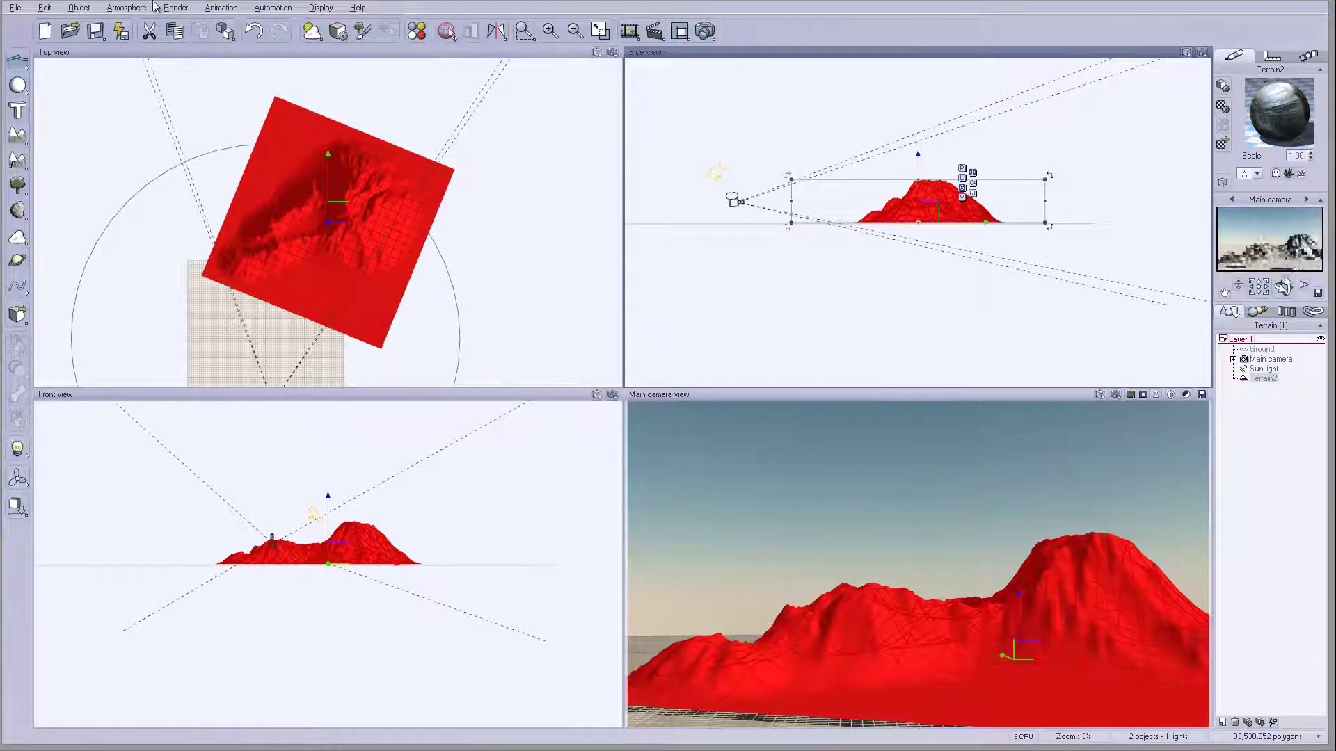
pyautogui.click(126, 7)
pyautogui.click(143, 68)
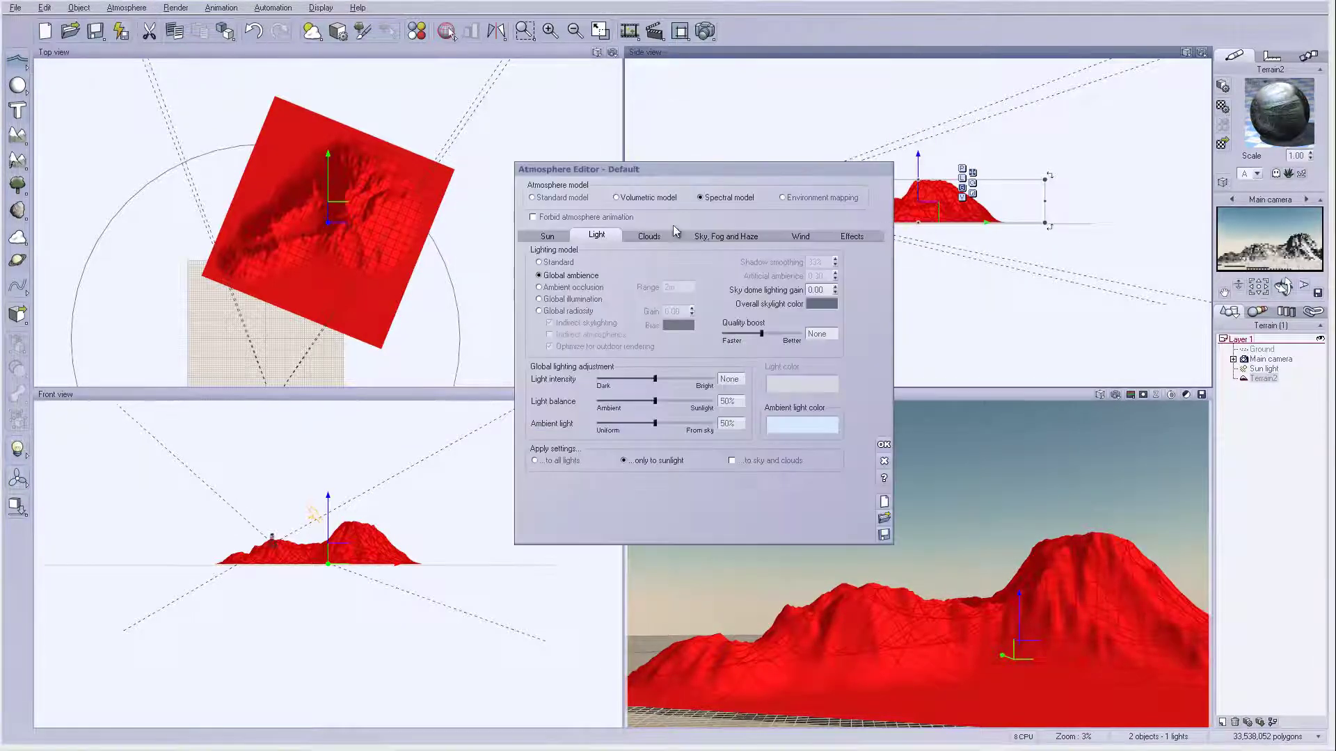
pyautogui.click(570, 312)
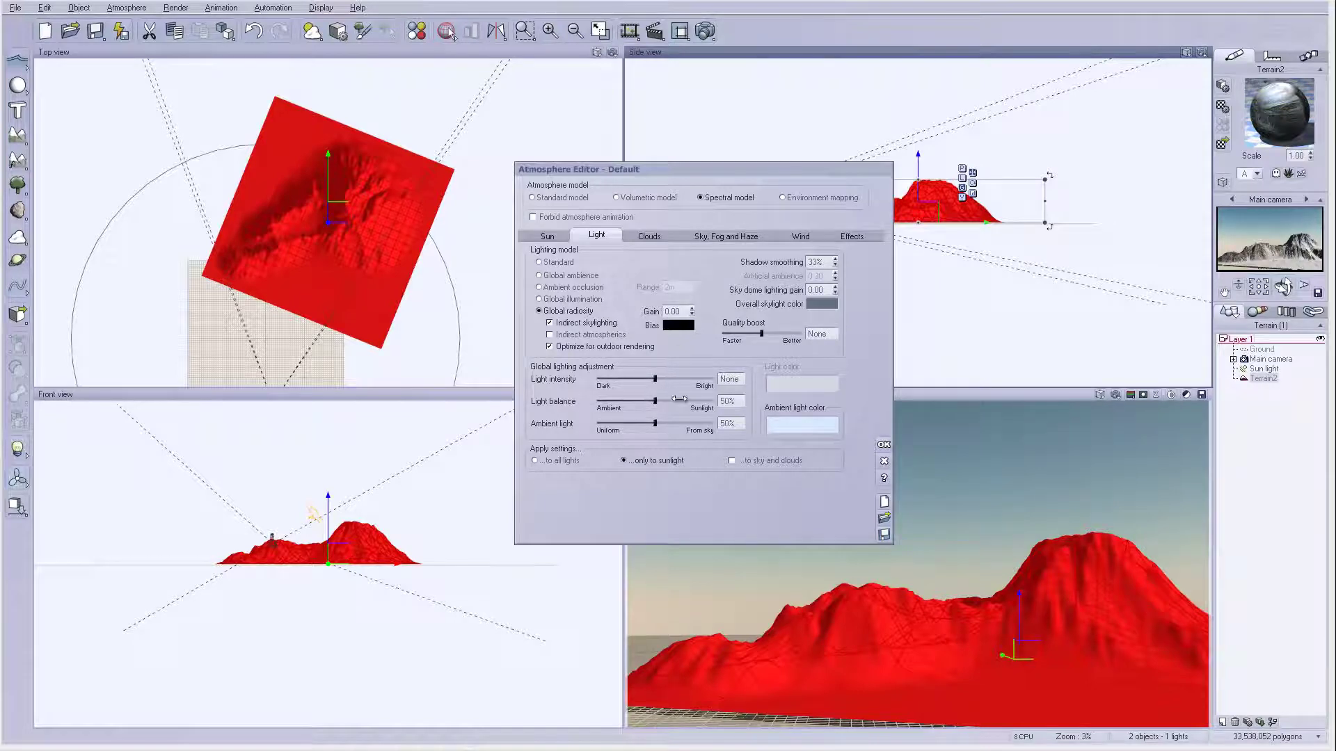
# Step: Change the ambient light colour from pale blue to a greyish slate blue
pyautogui.click(806, 427)
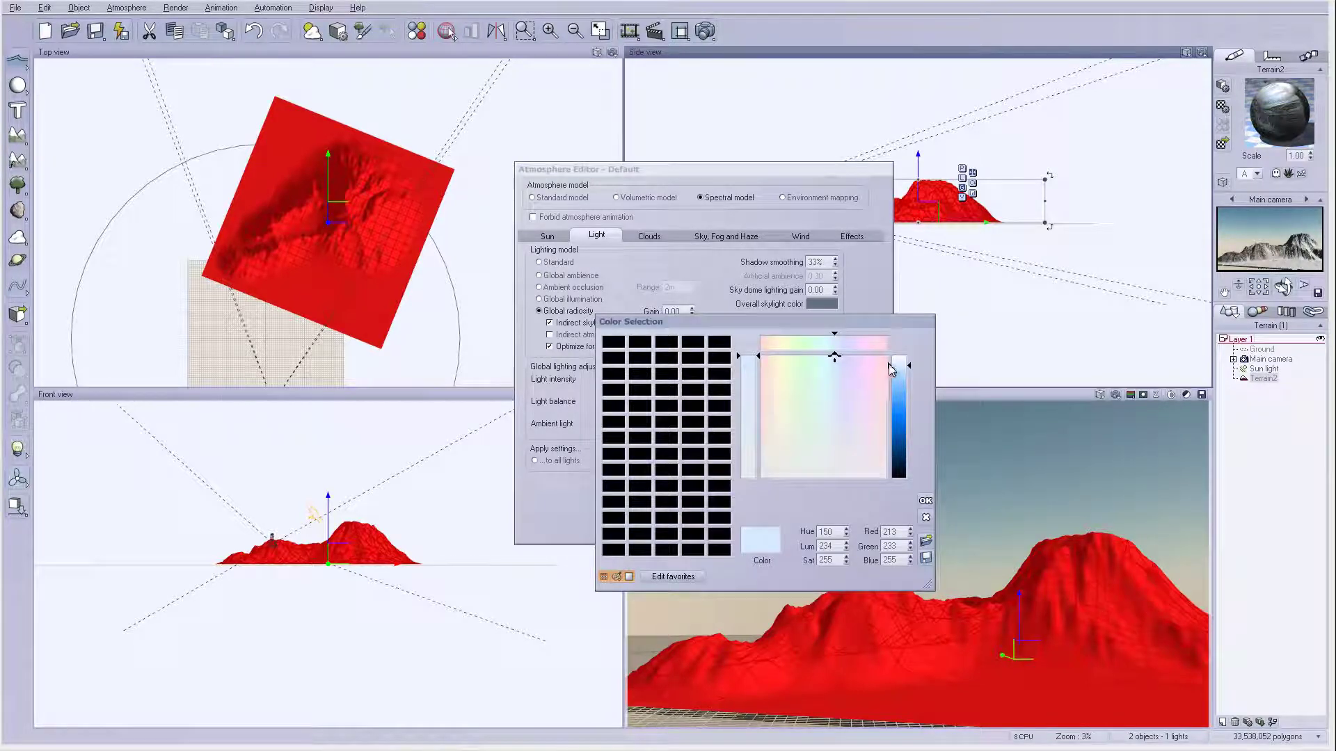
pyautogui.moveTo(903, 367); pyautogui.dragTo(903, 419)
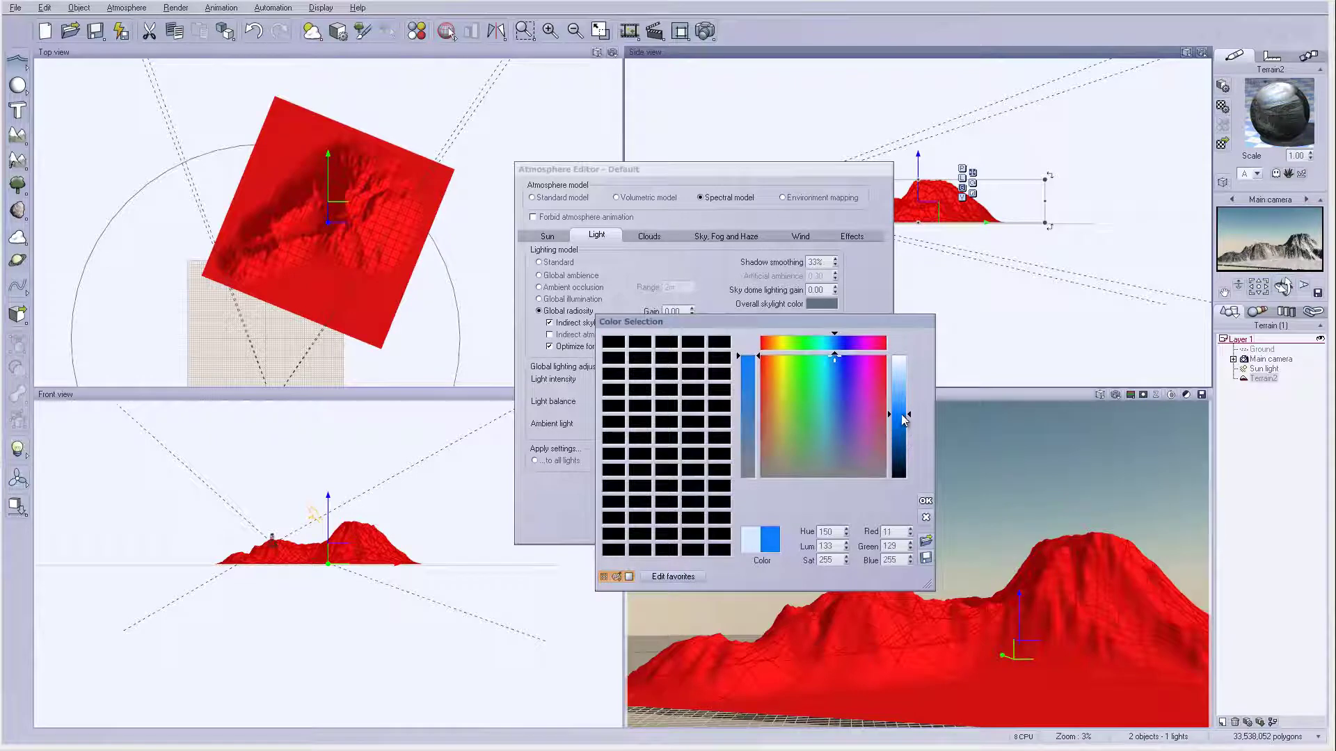
pyautogui.click(832, 443)
pyautogui.click(926, 500)
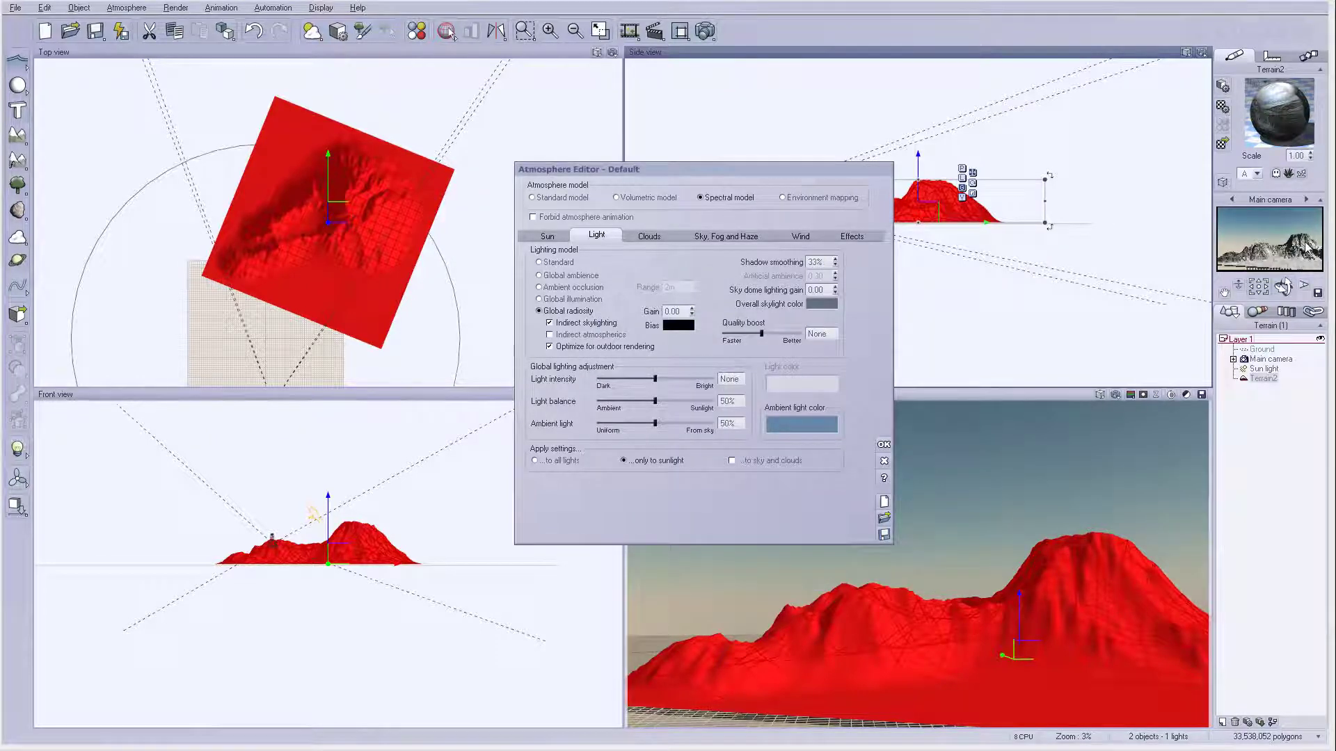
pyautogui.click(724, 236)
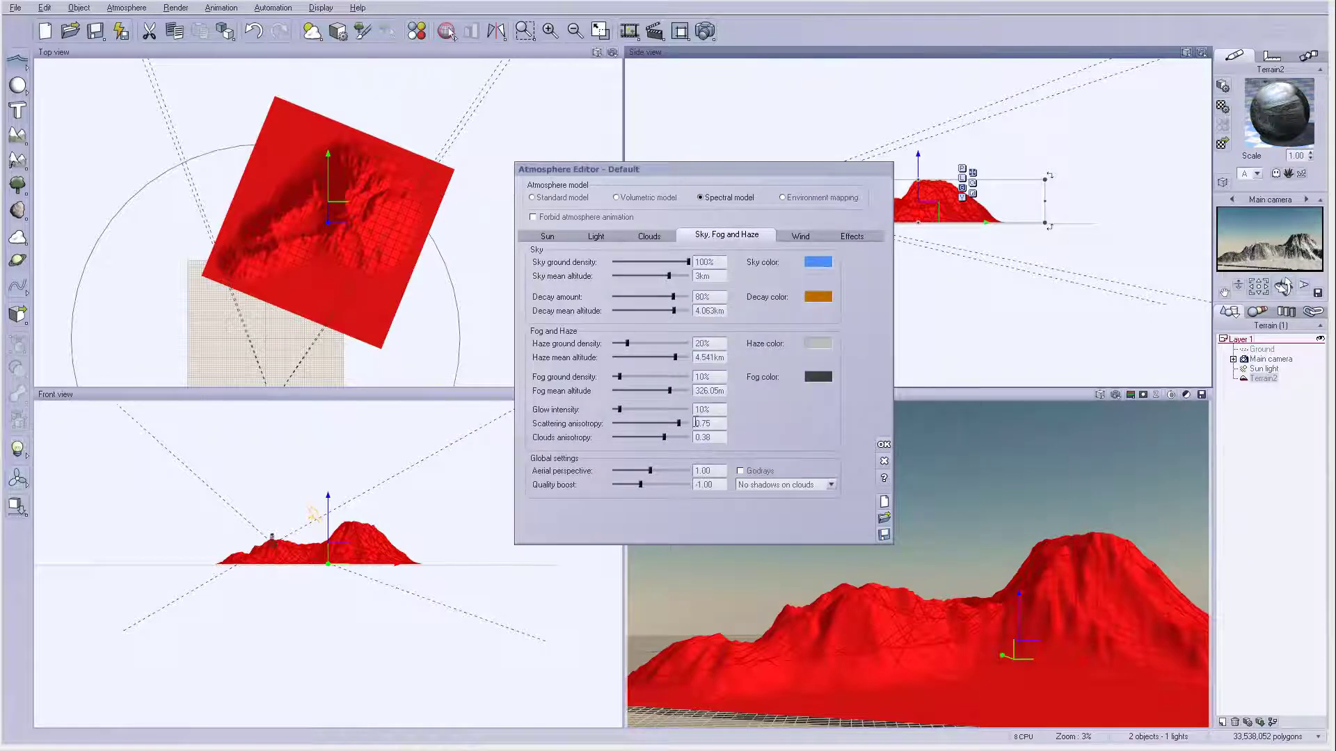
# Step: Set Aerial perspective to 0 on the Sky, Fog and Haze settings
pyautogui.moveTo(654, 470); pyautogui.dragTo(689, 470)
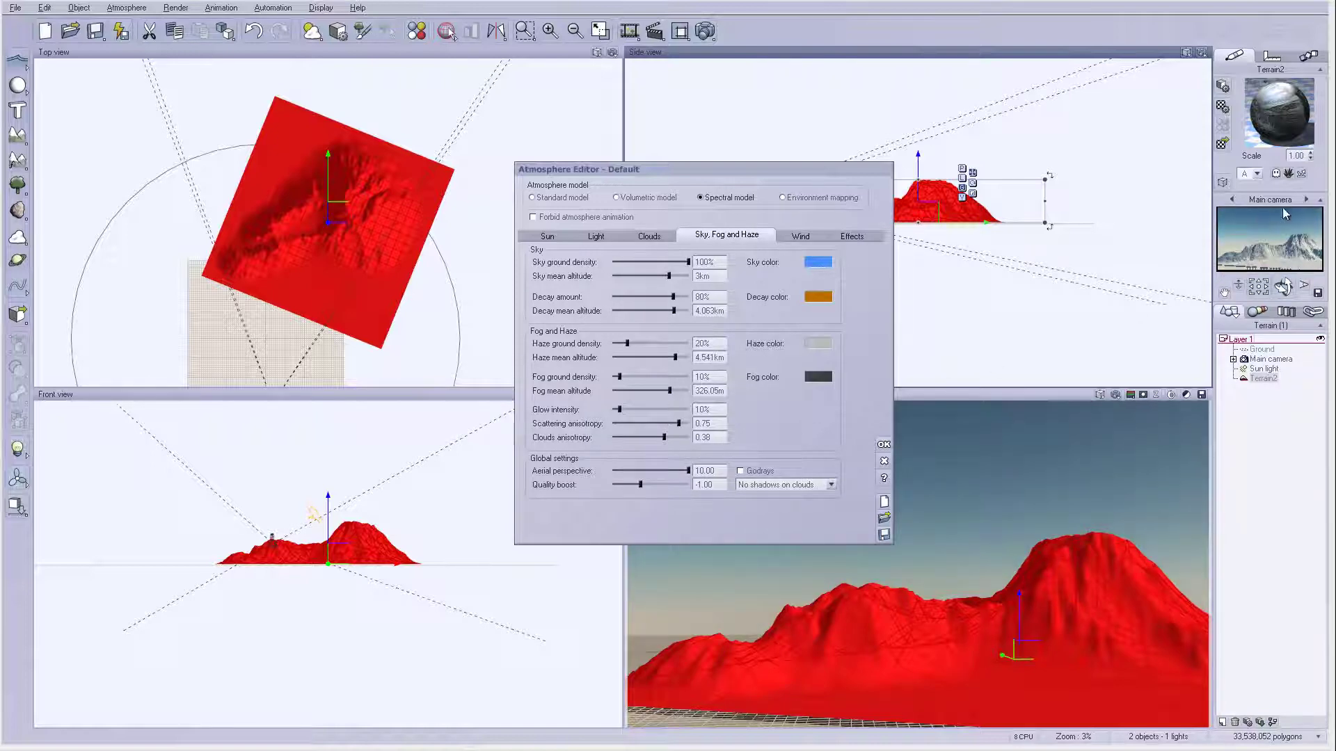
pyautogui.moveTo(689, 471); pyautogui.dragTo(660, 471)
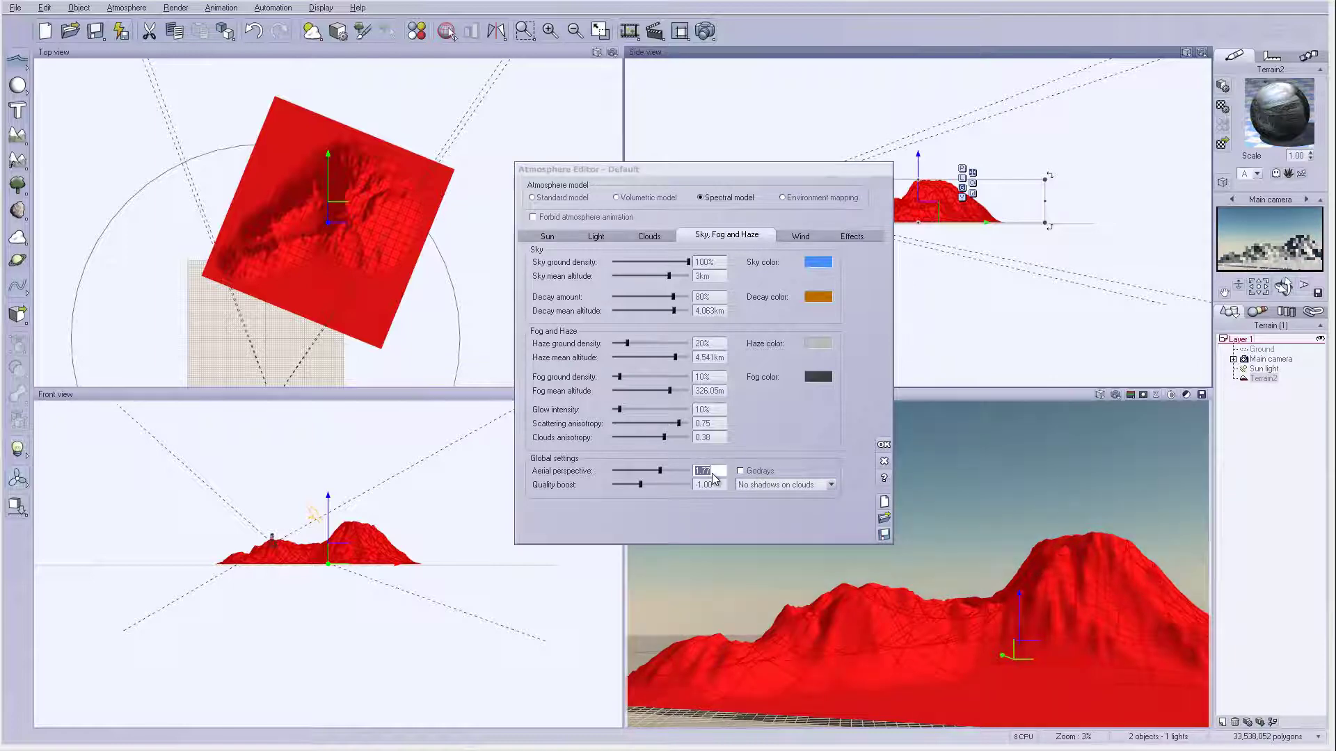
pyautogui.write('0')
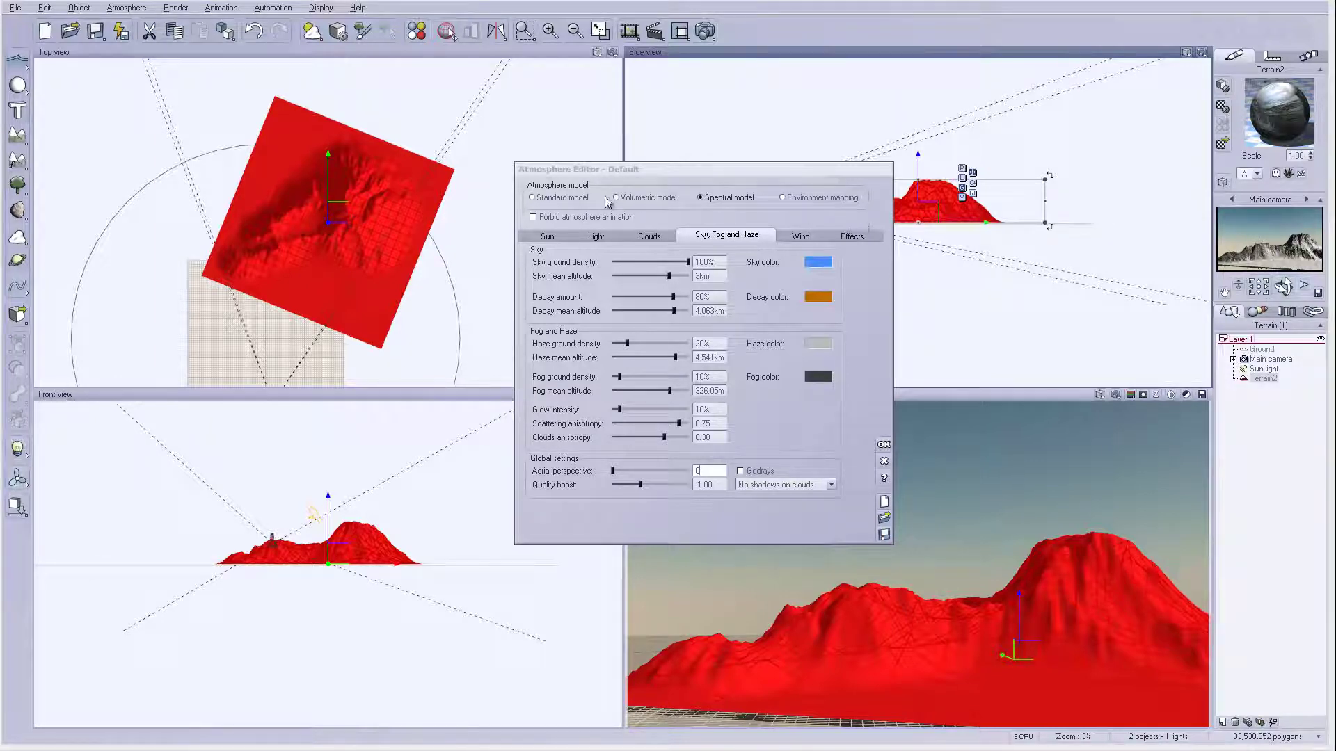
# Step: Set Light balance to 52% and close the Atmosphere Editor
pyautogui.click(596, 236)
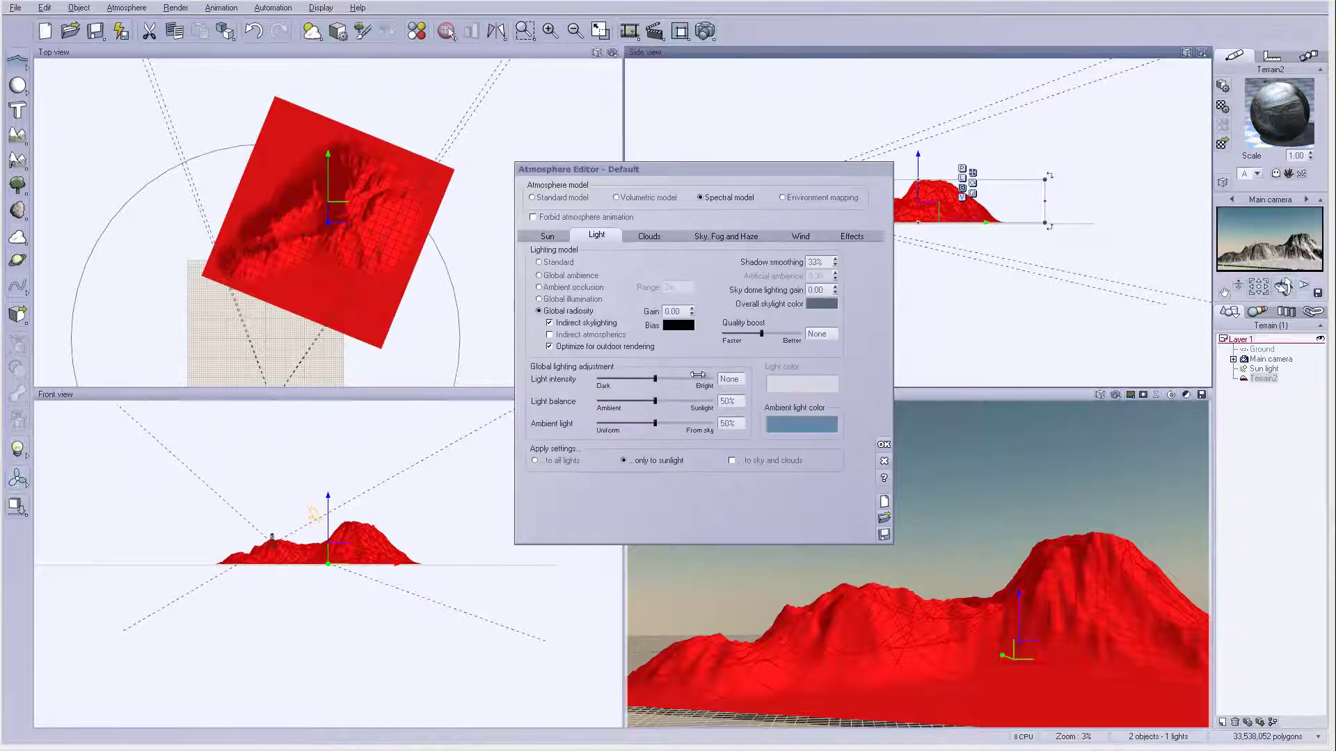
pyautogui.moveTo(637, 402); pyautogui.dragTo(632, 402)
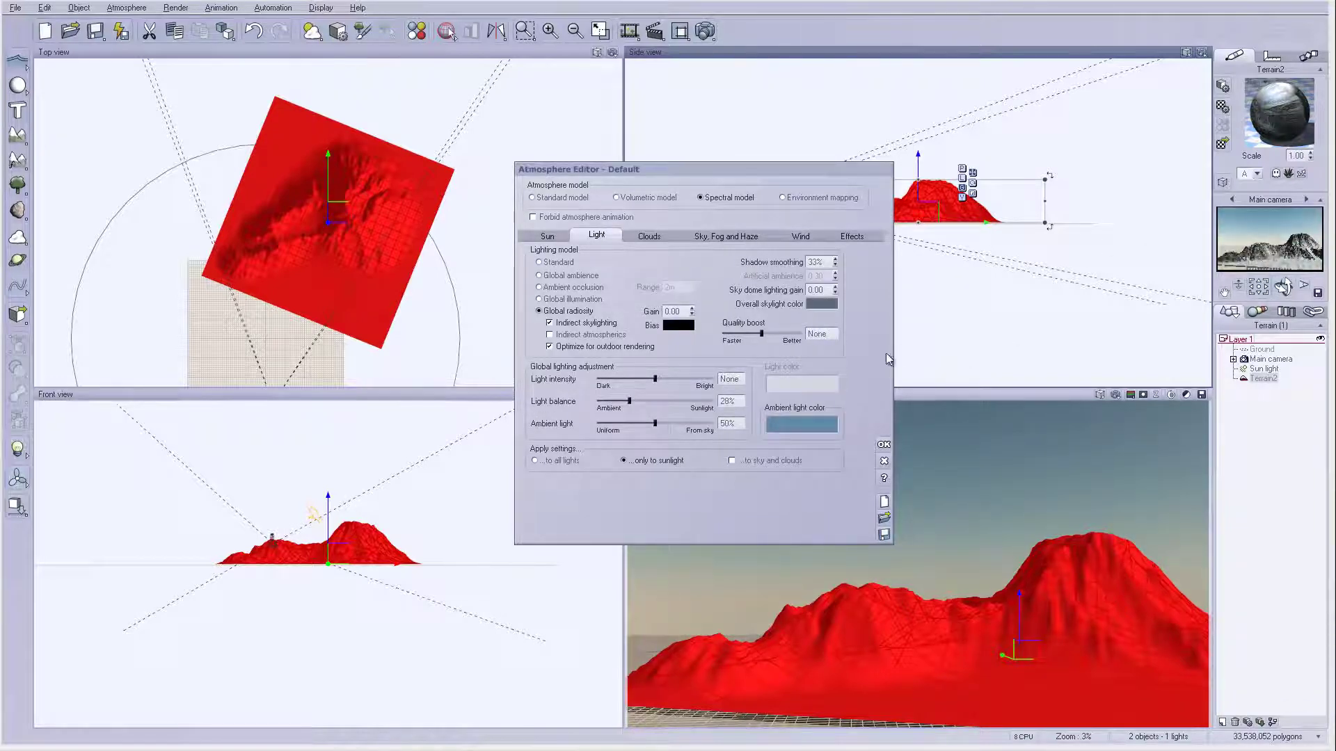
pyautogui.moveTo(649, 399); pyautogui.dragTo(660, 398)
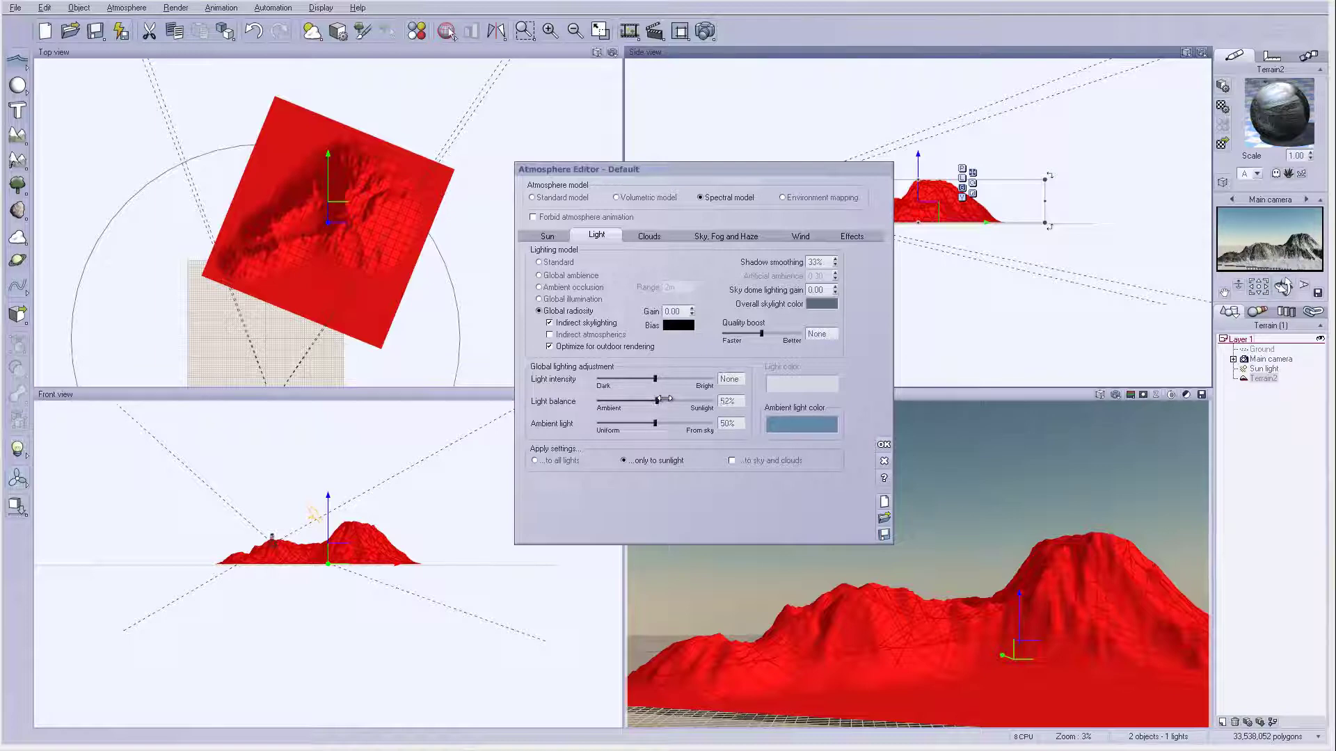
pyautogui.click(883, 443)
pyautogui.click(1264, 370)
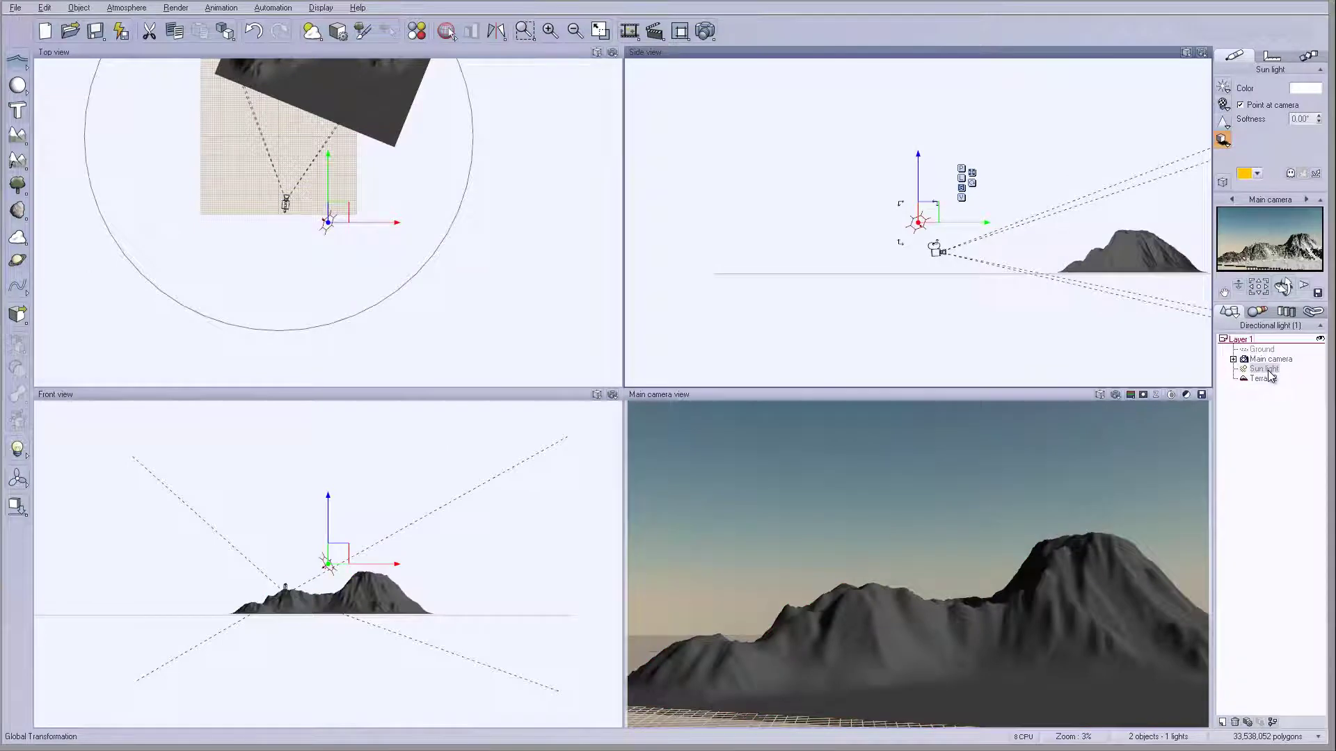
# Step: Enable shadow mapping for the sun light in its Light Editor
pyautogui.rightClick(1269, 373)
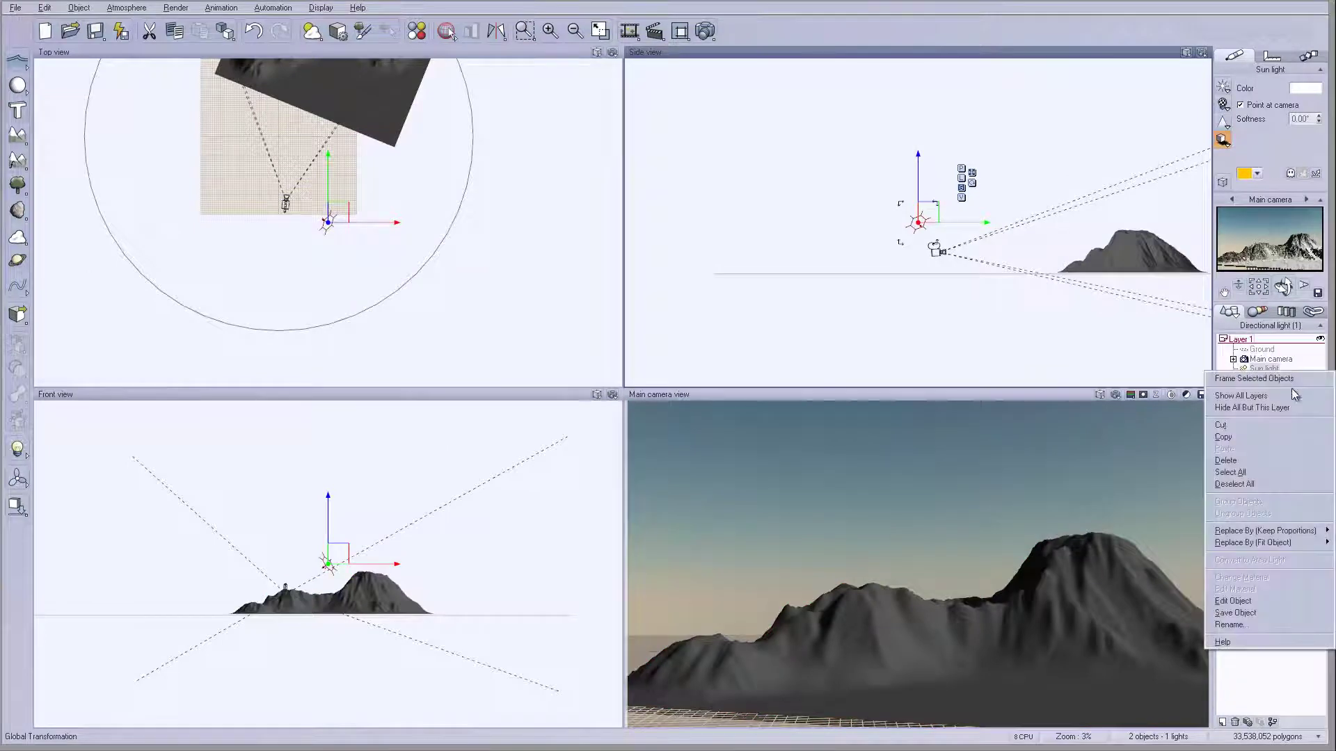
pyautogui.click(1257, 601)
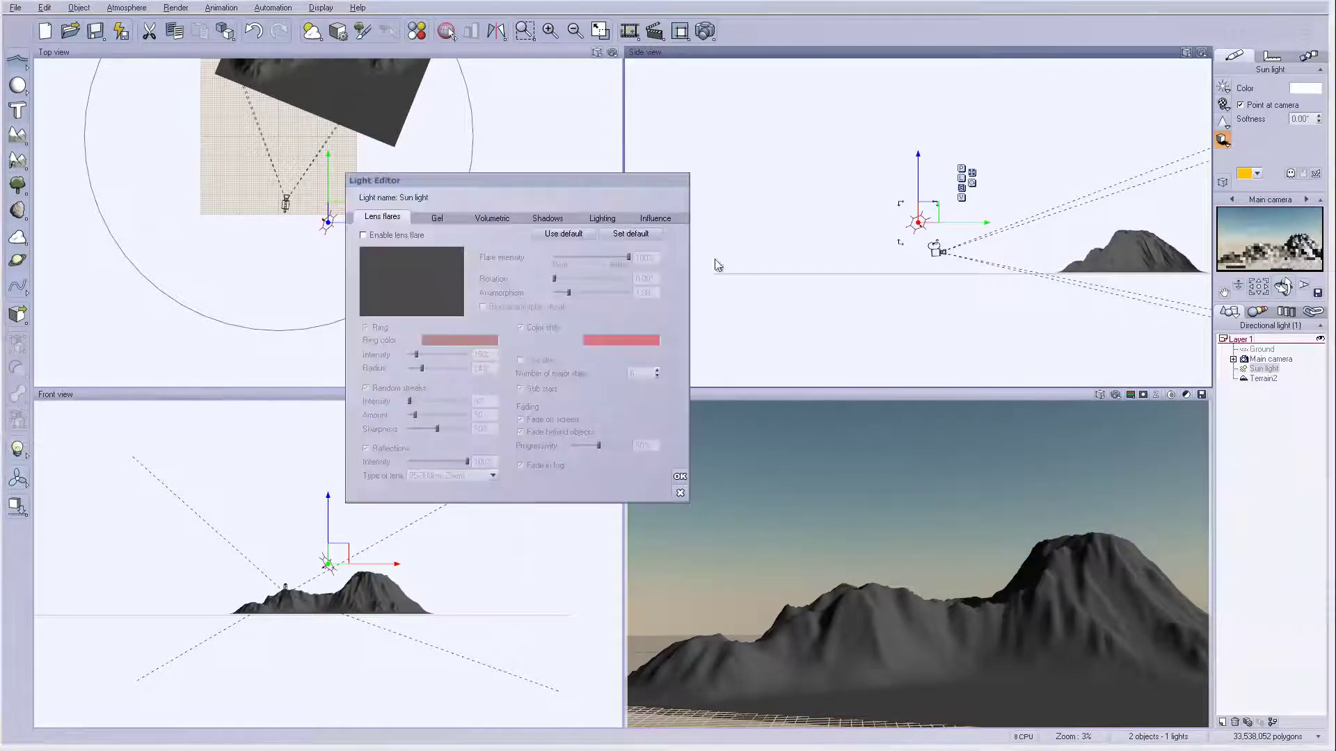
pyautogui.click(548, 218)
pyautogui.click(394, 329)
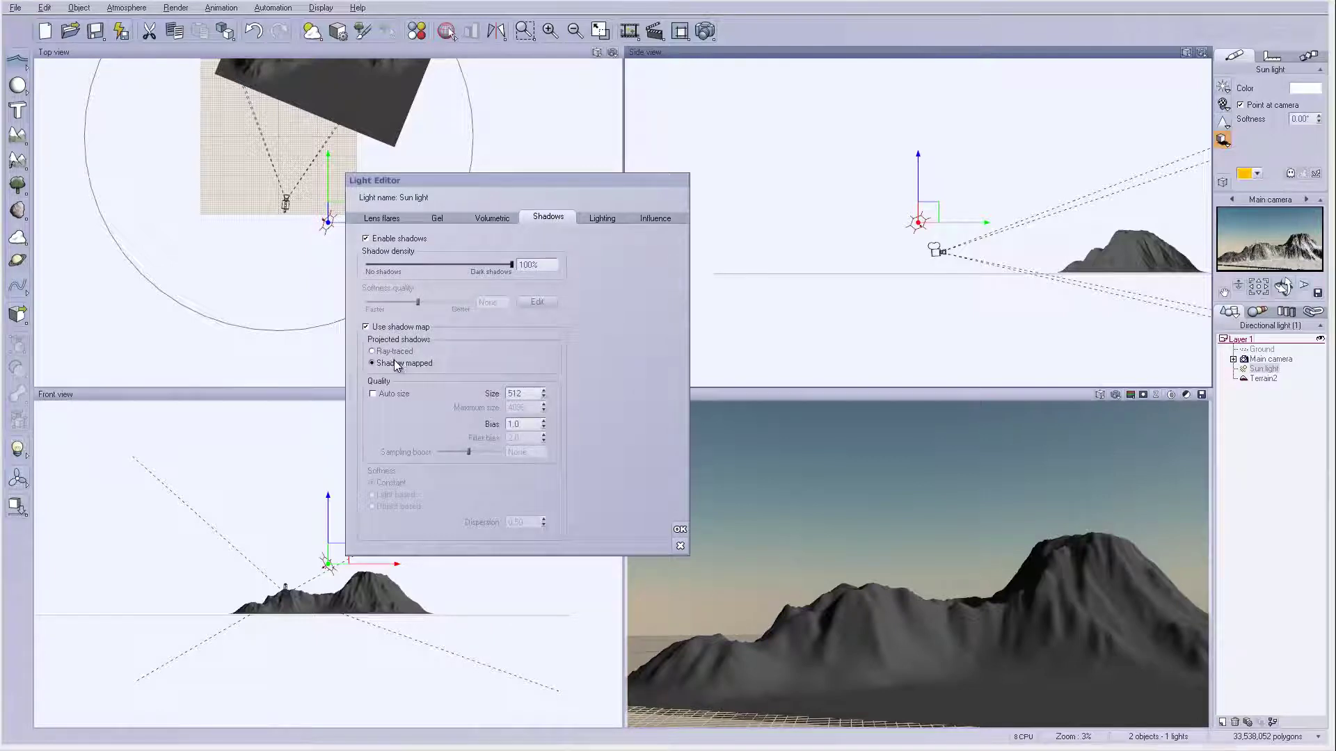
# Step: Render an 800x450 Final-quality test image, then close the render result
pyautogui.click(705, 31)
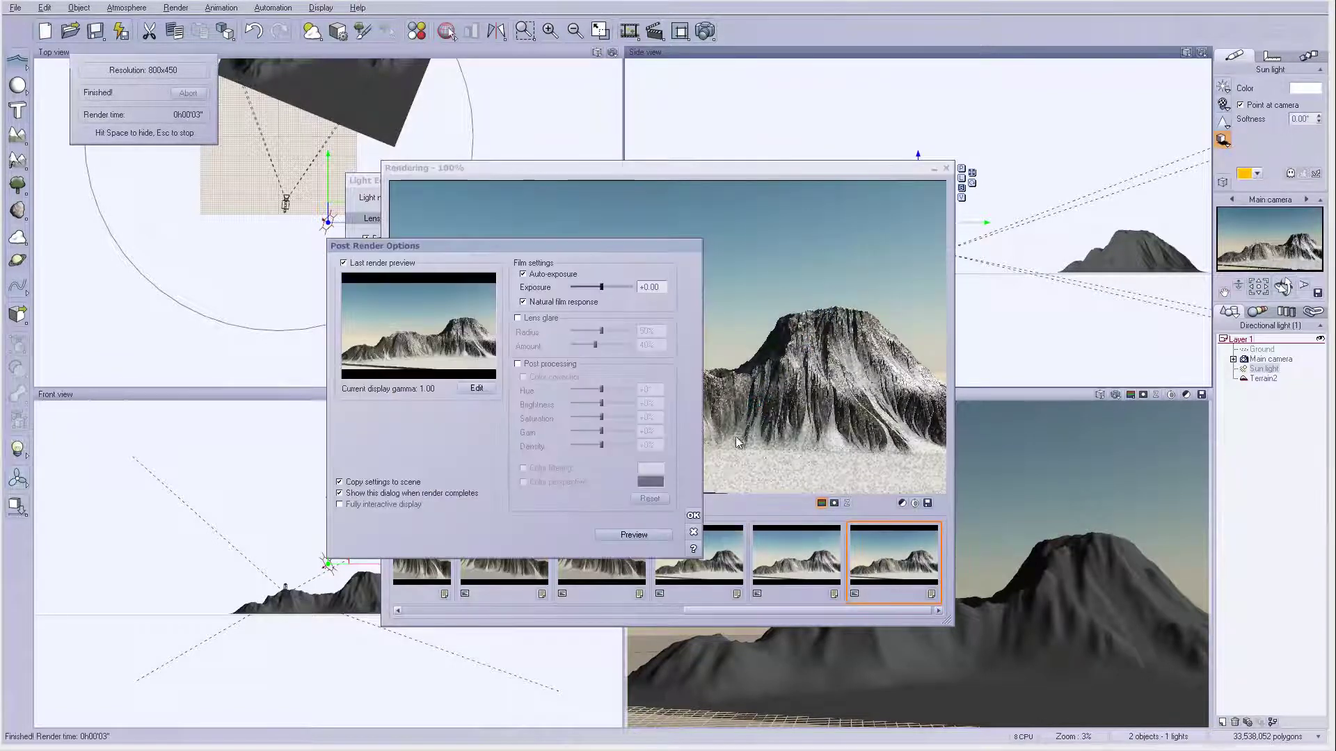
pyautogui.click(946, 168)
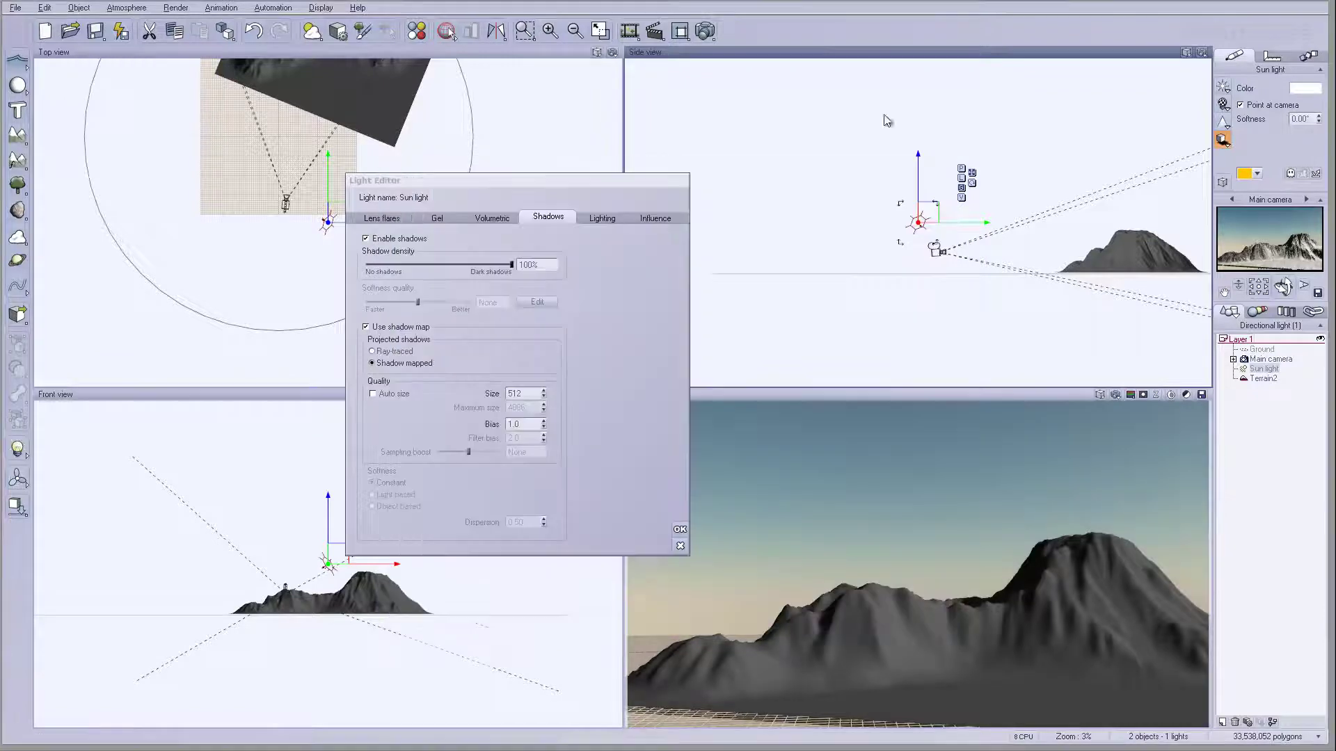
pyautogui.rightClick(705, 31)
pyautogui.click(453, 166)
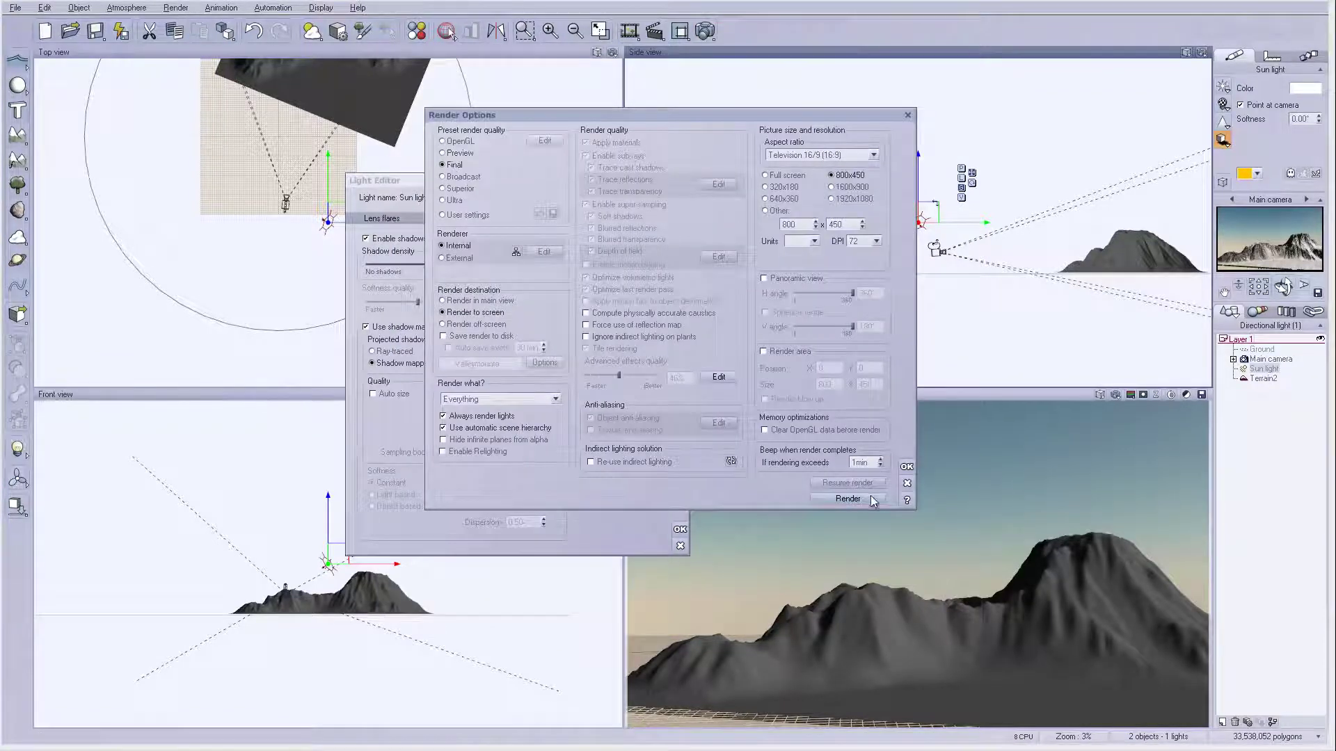
pyautogui.click(853, 498)
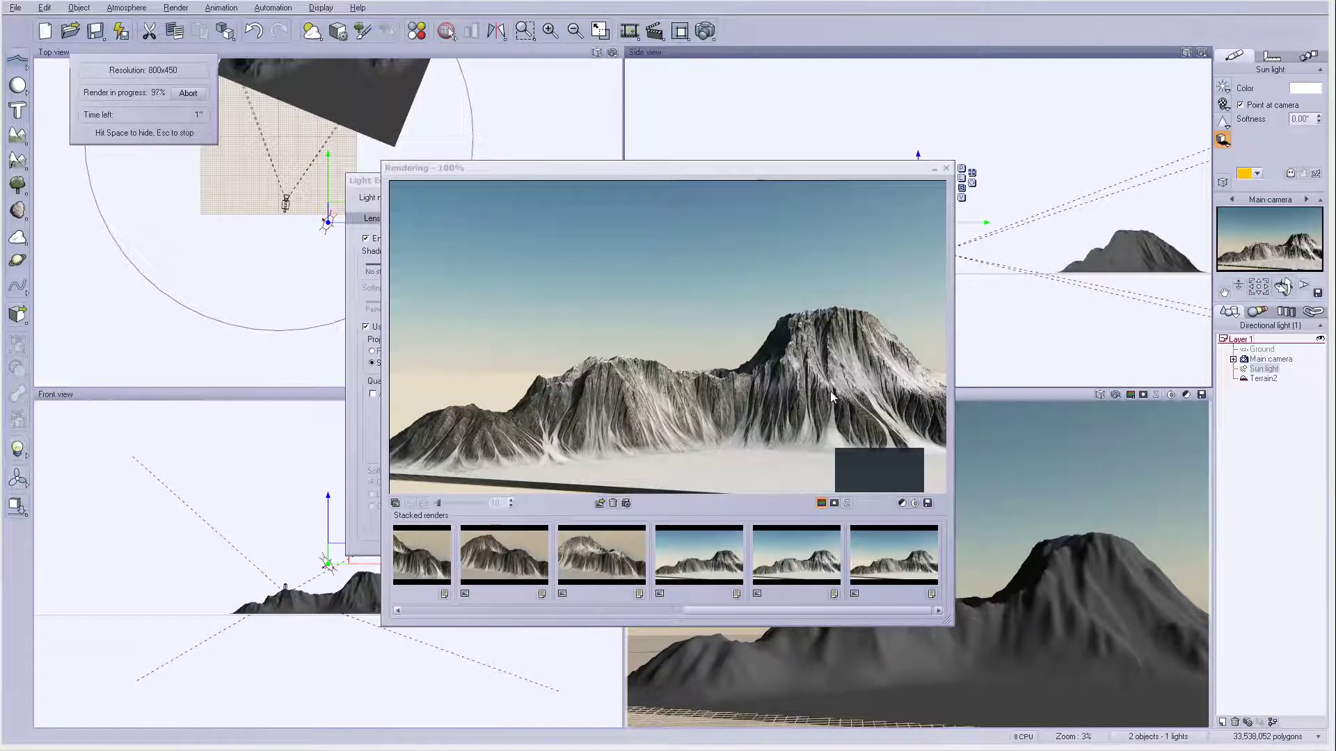
pyautogui.click(691, 513)
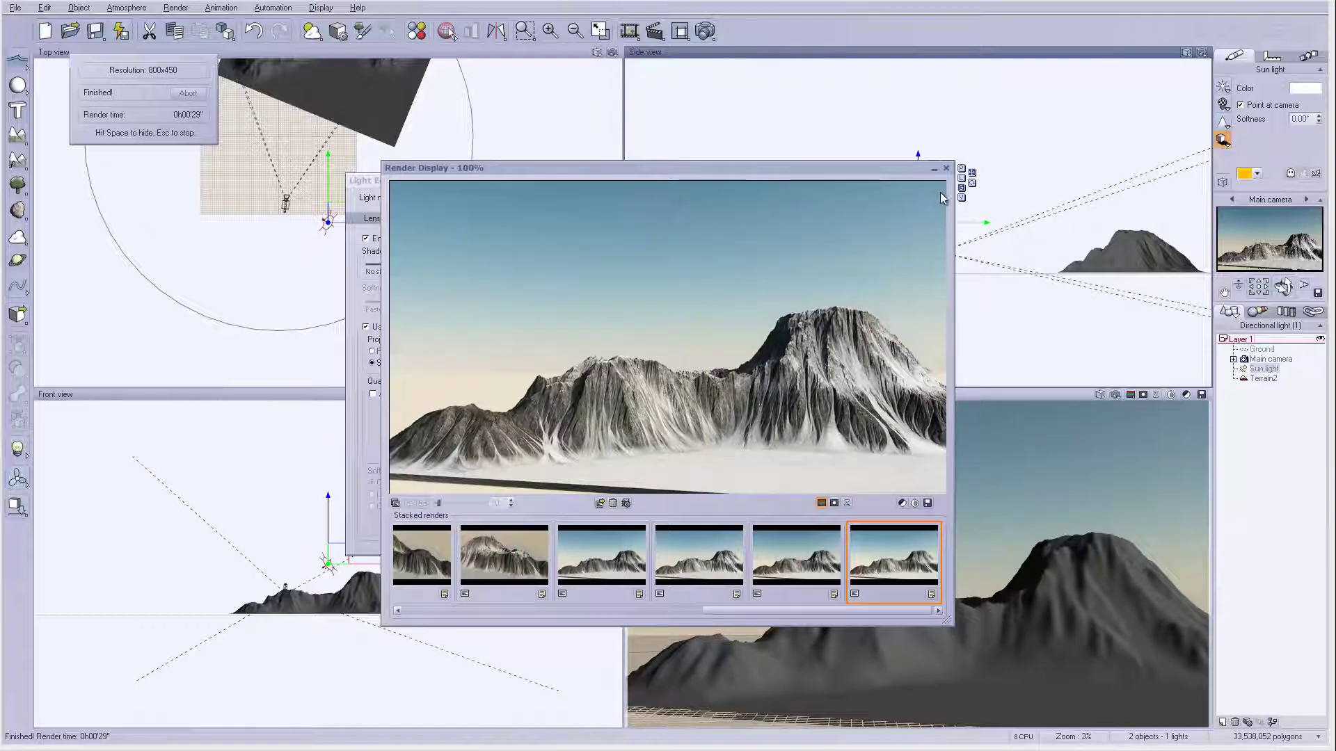
pyautogui.click(946, 169)
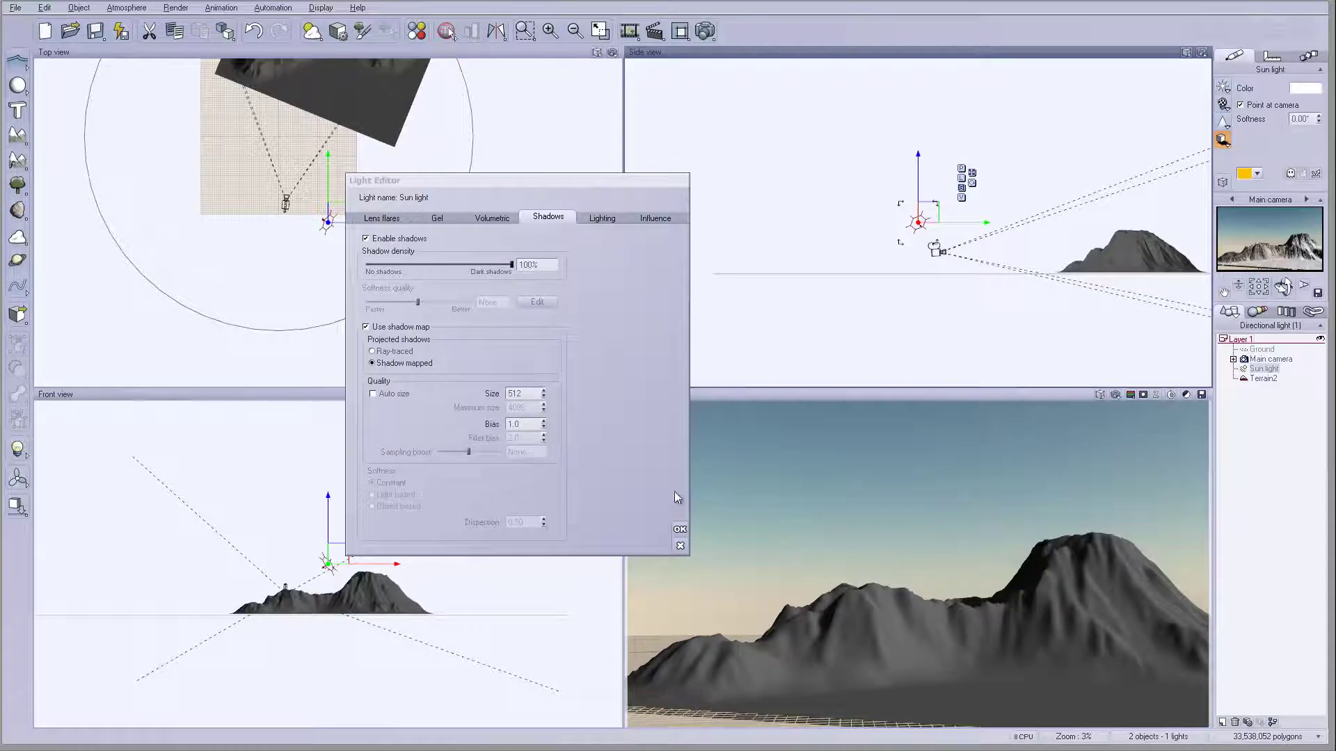
# Step: Set Render Options to Superior at 1920x1080 with infinite planes hidden from alpha, then render
pyautogui.click(680, 530)
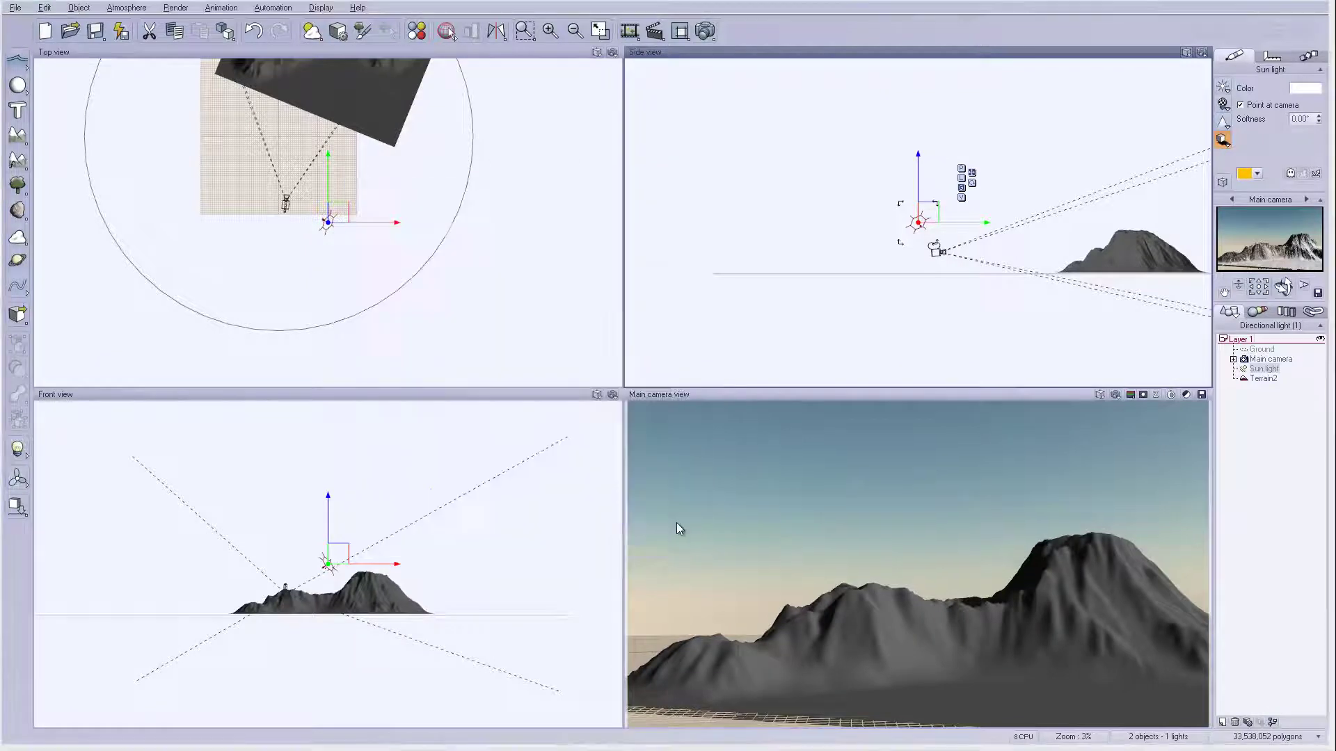
pyautogui.click(706, 33)
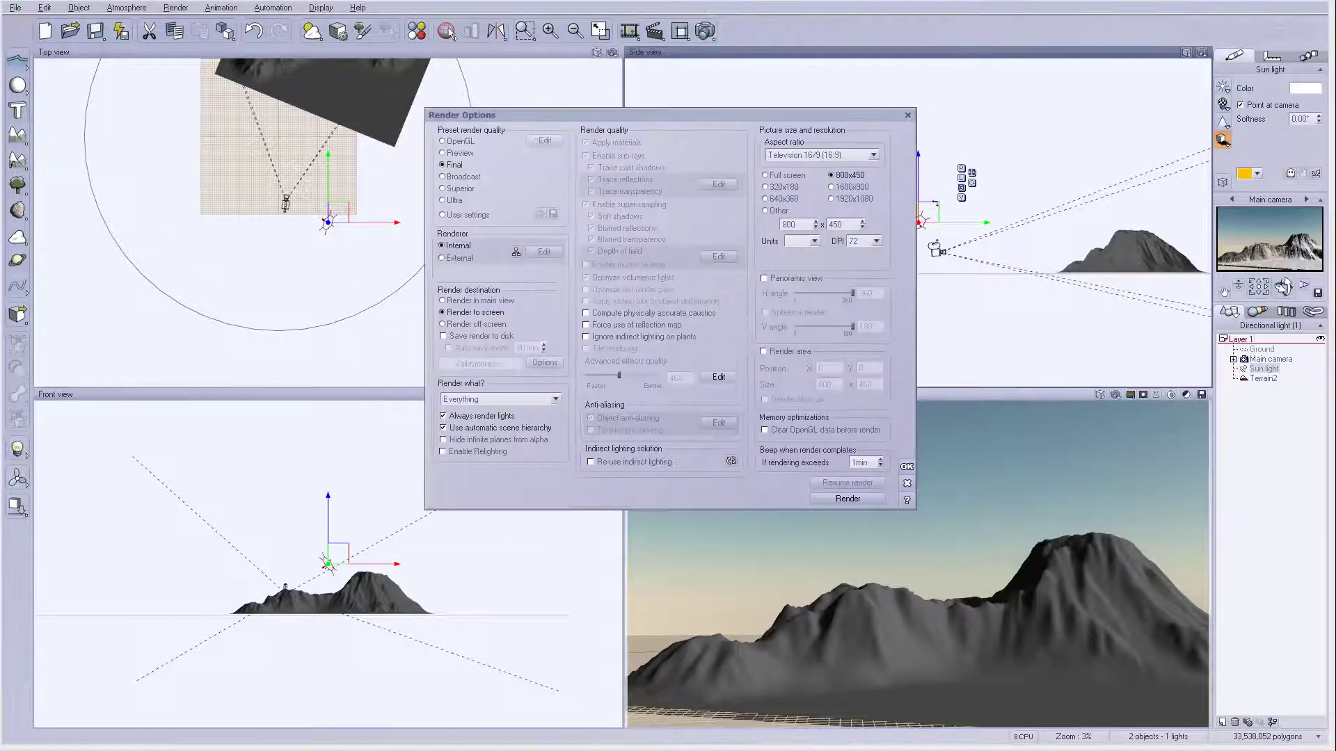
pyautogui.click(444, 441)
pyautogui.click(447, 189)
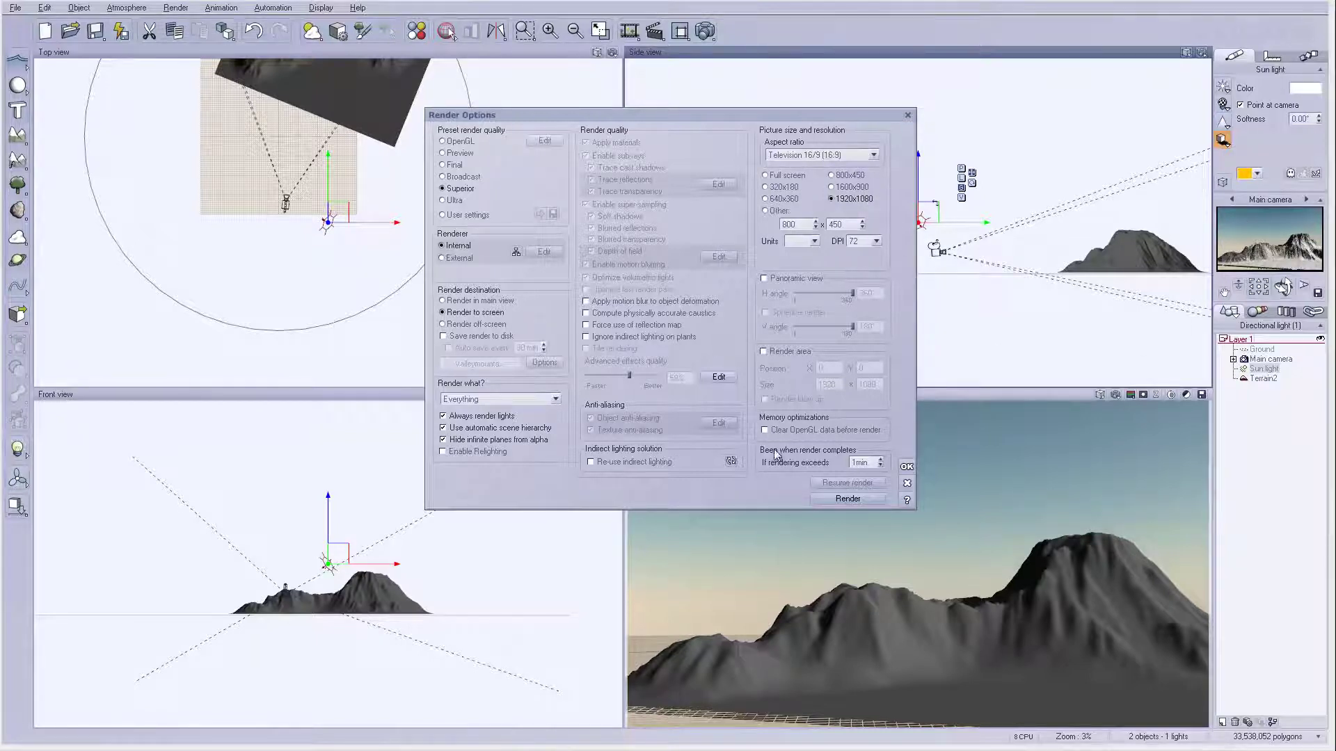
pyautogui.click(443, 189)
pyautogui.click(907, 466)
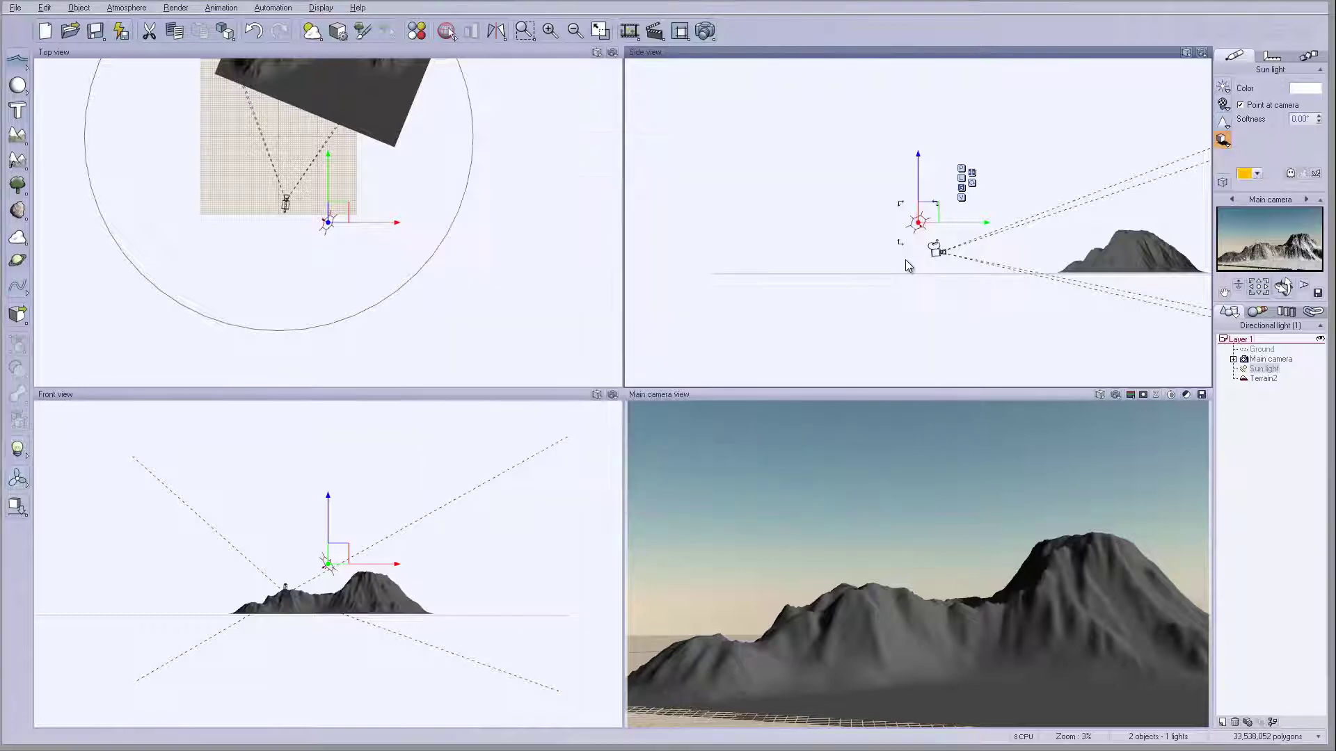
pyautogui.click(711, 31)
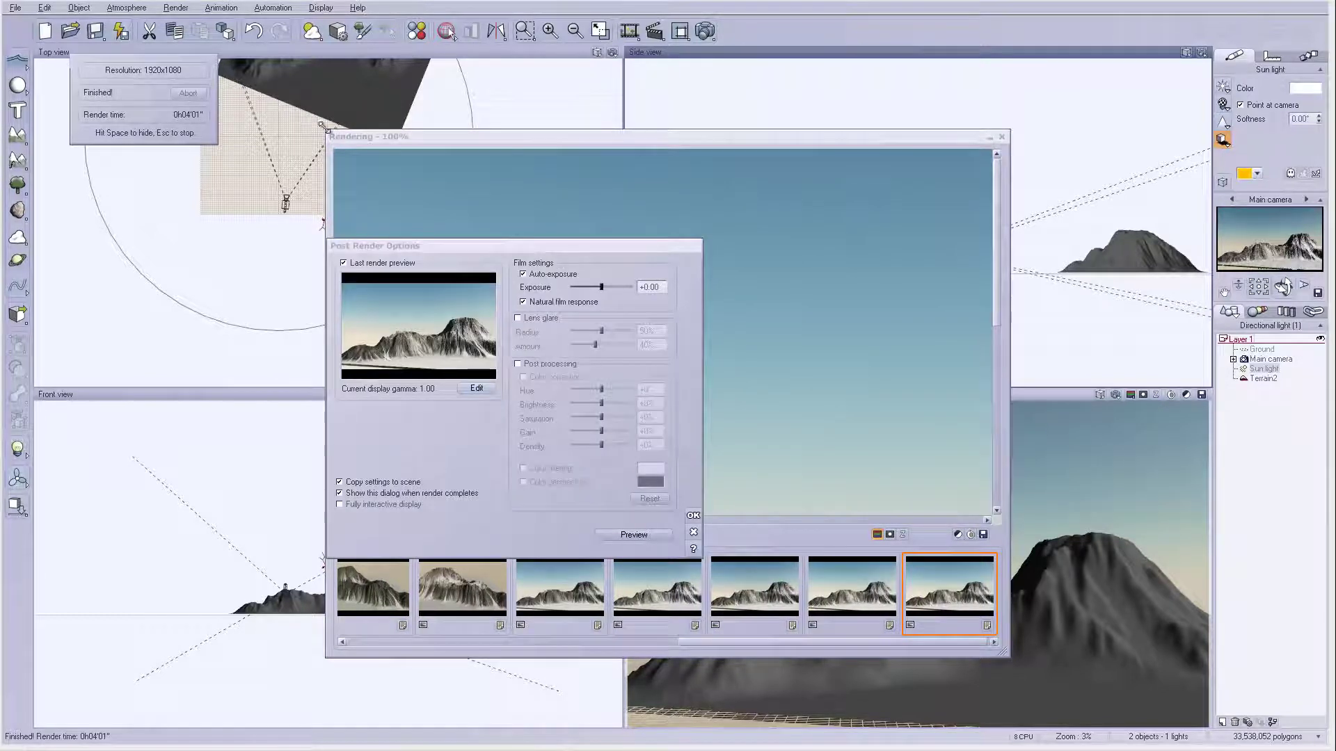
# Step: Look over the finished 1920x1080 render and its alpha mask, then close the render display
pyautogui.click(693, 515)
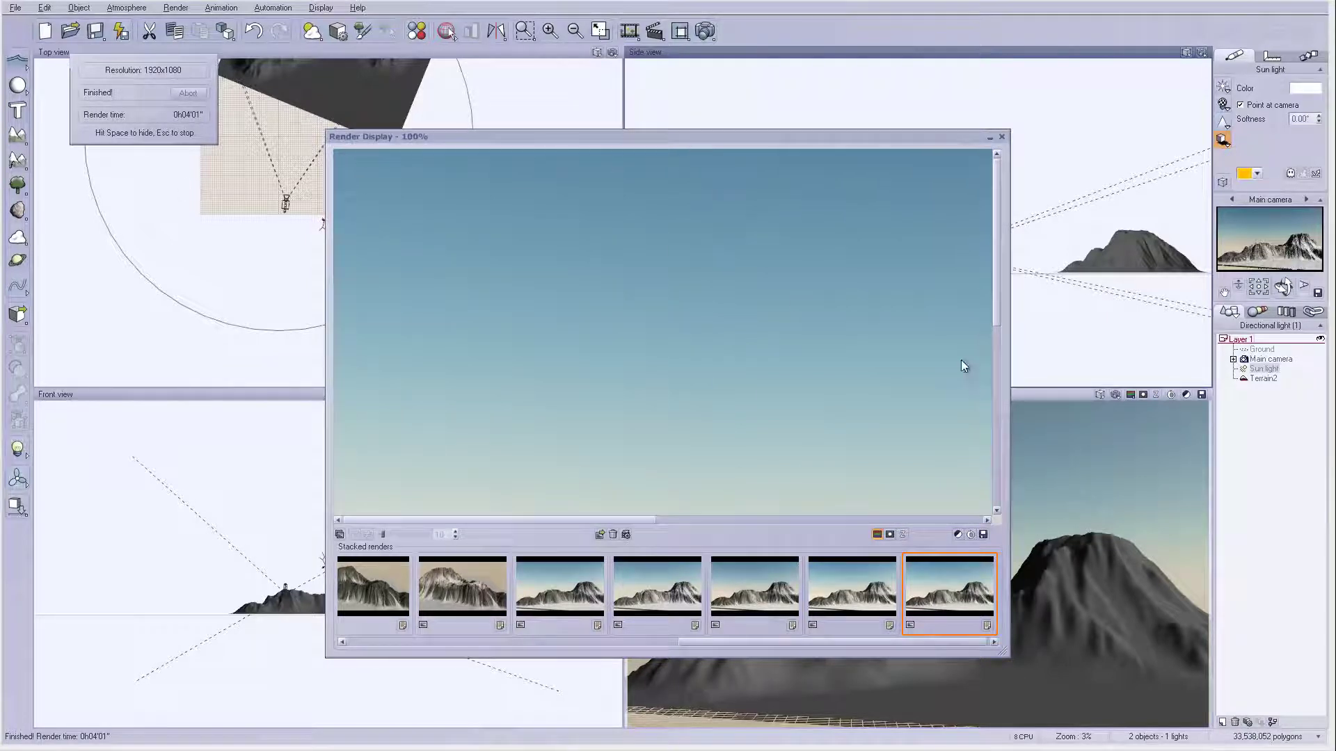
pyautogui.moveTo(996, 232); pyautogui.dragTo(999, 378)
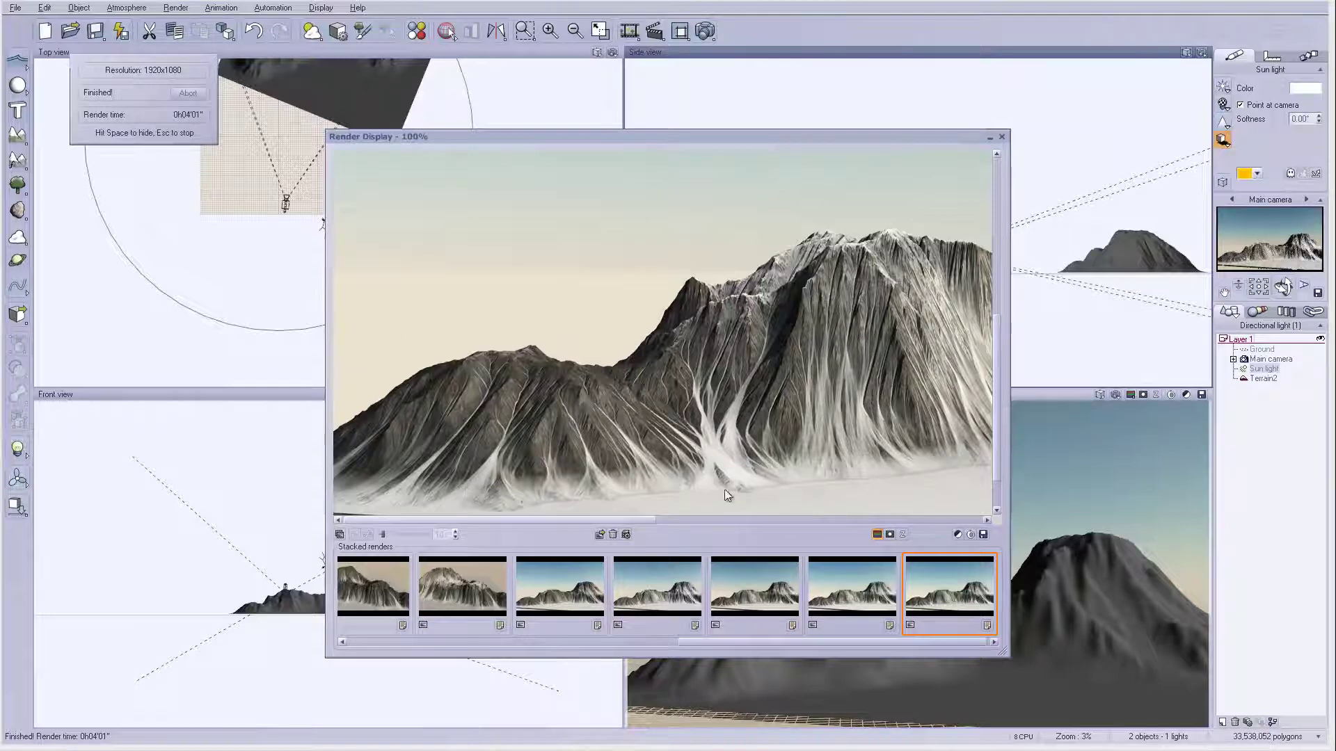
pyautogui.click(889, 535)
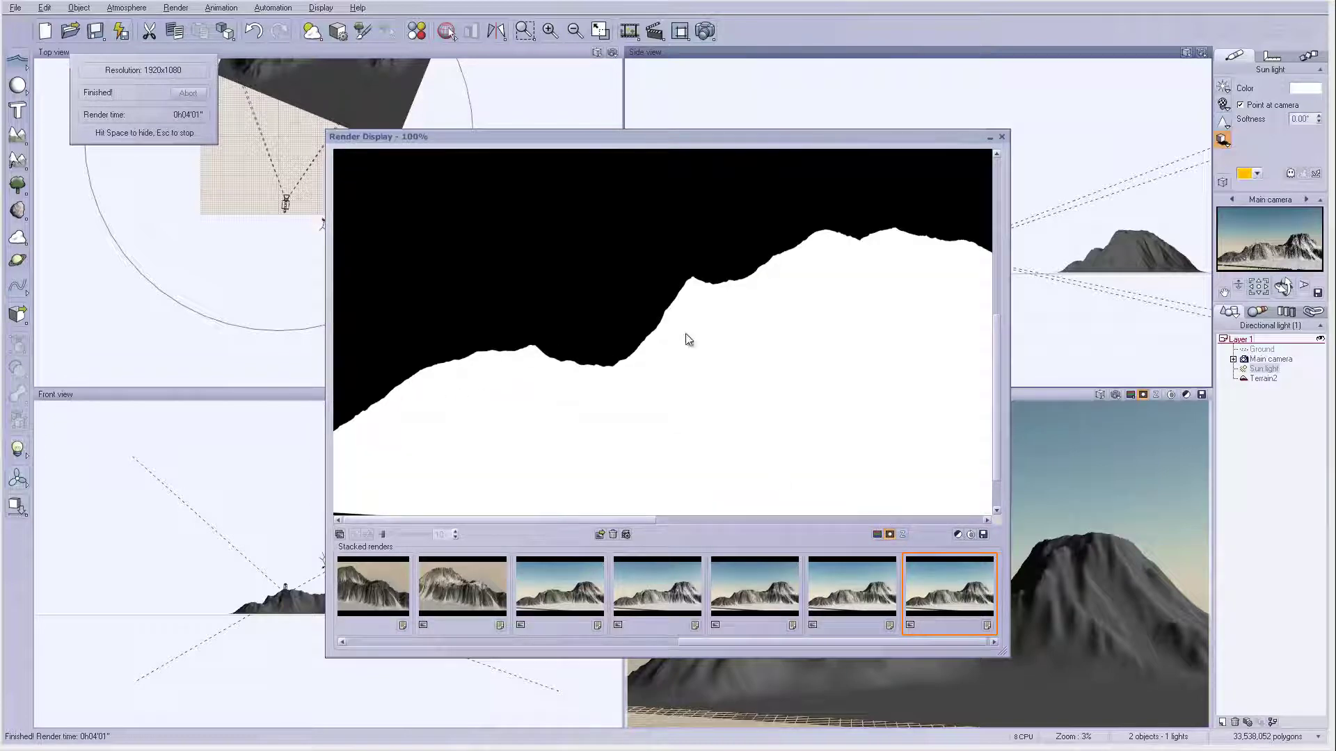
pyautogui.moveTo(532, 521)
pyautogui.mouseDown()
pyautogui.moveTo(815, 520)
pyautogui.moveTo(510, 521)
pyautogui.mouseUp()
pyautogui.click(945, 86)
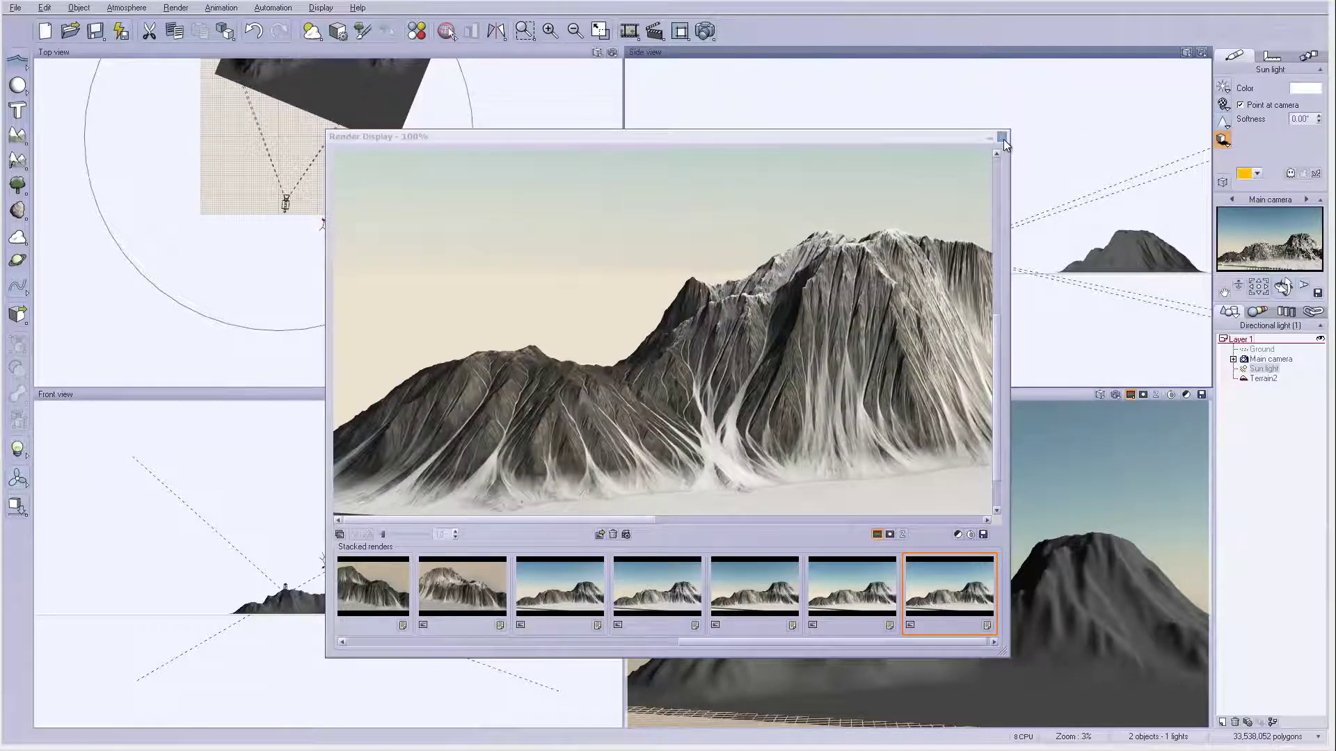
pyautogui.click(1001, 138)
pyautogui.moveTo(473, 195); pyautogui.dragTo(526, 291, button='right')
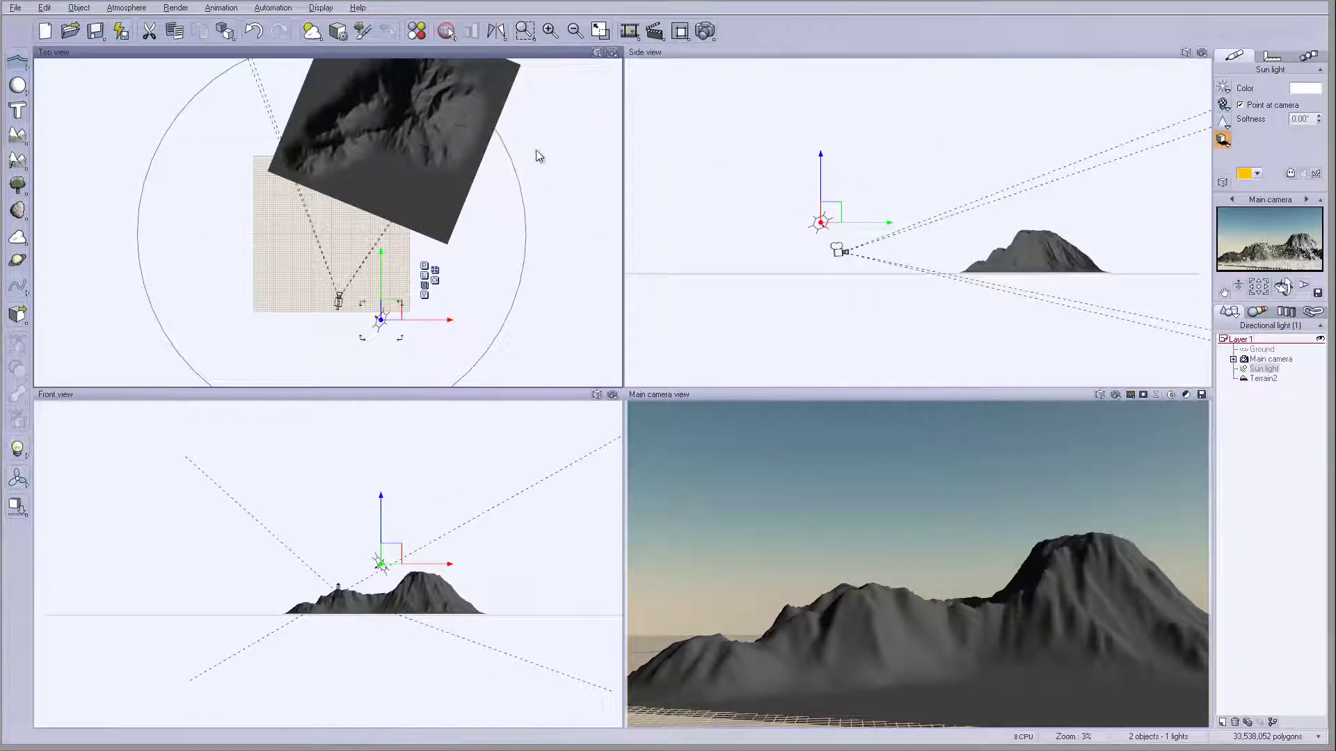
# Step: Rotate Terrain2 about 30 degrees and reposition it in the Top view
pyautogui.click(433, 126)
pyautogui.moveTo(526, 253); pyautogui.dragTo(437, 98)
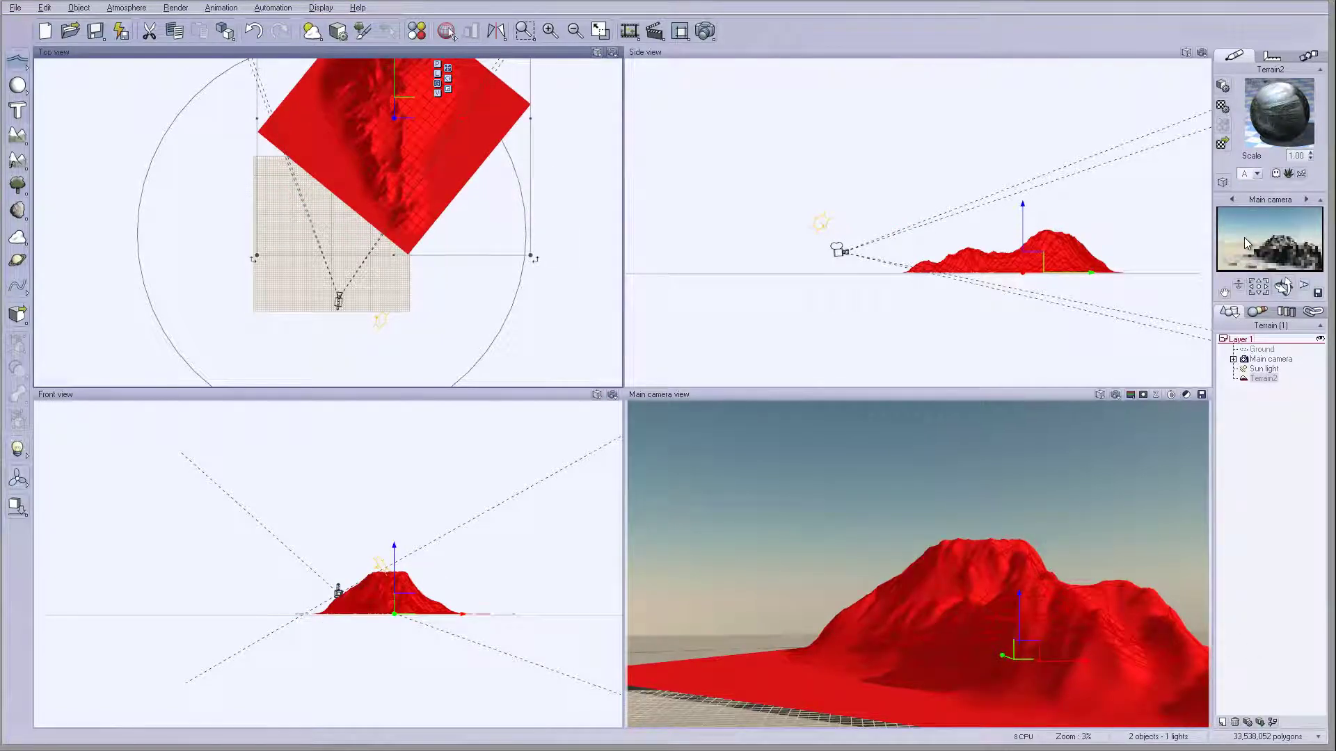
pyautogui.moveTo(420, 134); pyautogui.dragTo(438, 173, button='right')
pyautogui.moveTo(411, 148); pyautogui.dragTo(349, 124)
pyautogui.moveTo(465, 272); pyautogui.dragTo(542, 146)
pyautogui.moveTo(332, 139); pyautogui.dragTo(331, 209)
pyautogui.moveTo(434, 323); pyautogui.dragTo(366, 349)
pyautogui.moveTo(339, 200)
pyautogui.mouseDown()
pyautogui.moveTo(364, 211)
pyautogui.moveTo(343, 217)
pyautogui.mouseUp()
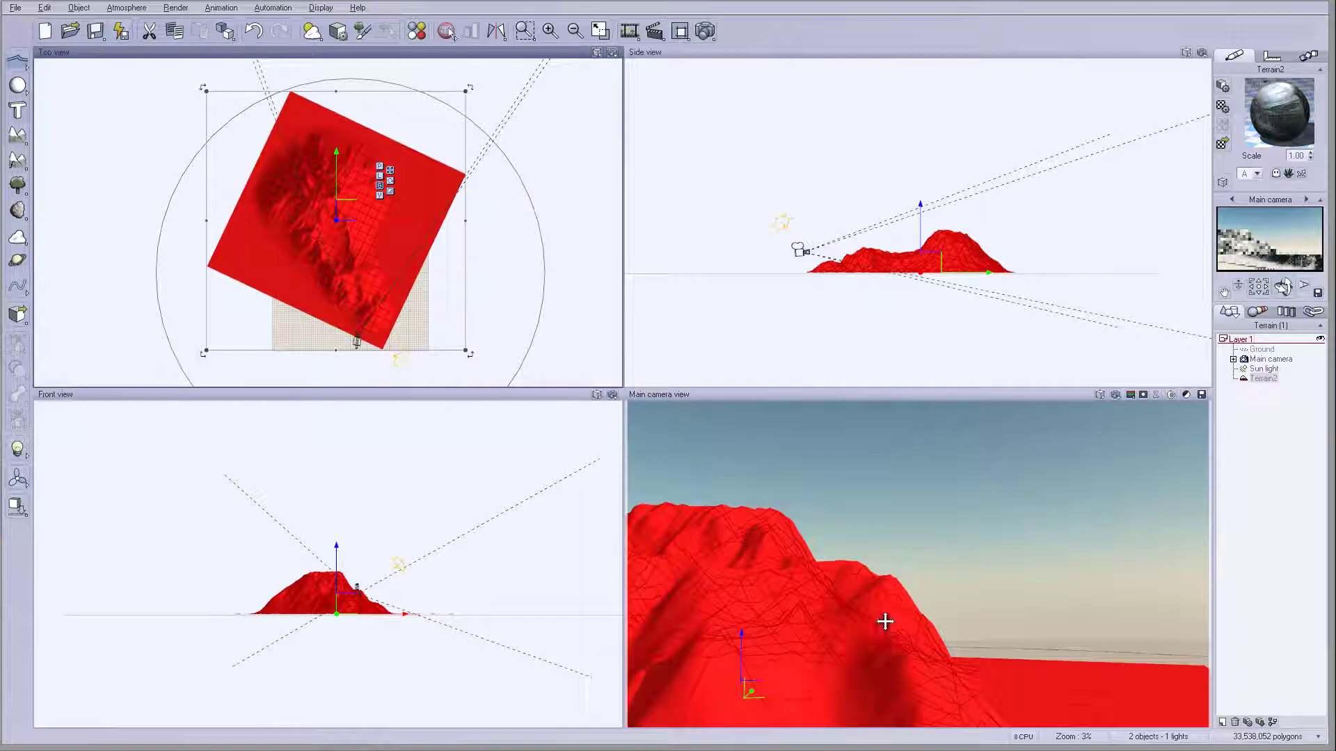
# Step: Orbit, lower and tilt the main camera down to frame the mountain at 78.5 m
pyautogui.moveTo(1285, 288); pyautogui.dragTo(1283, 286)
pyautogui.click(1271, 360)
pyautogui.moveTo(927, 206); pyautogui.dragTo(930, 220)
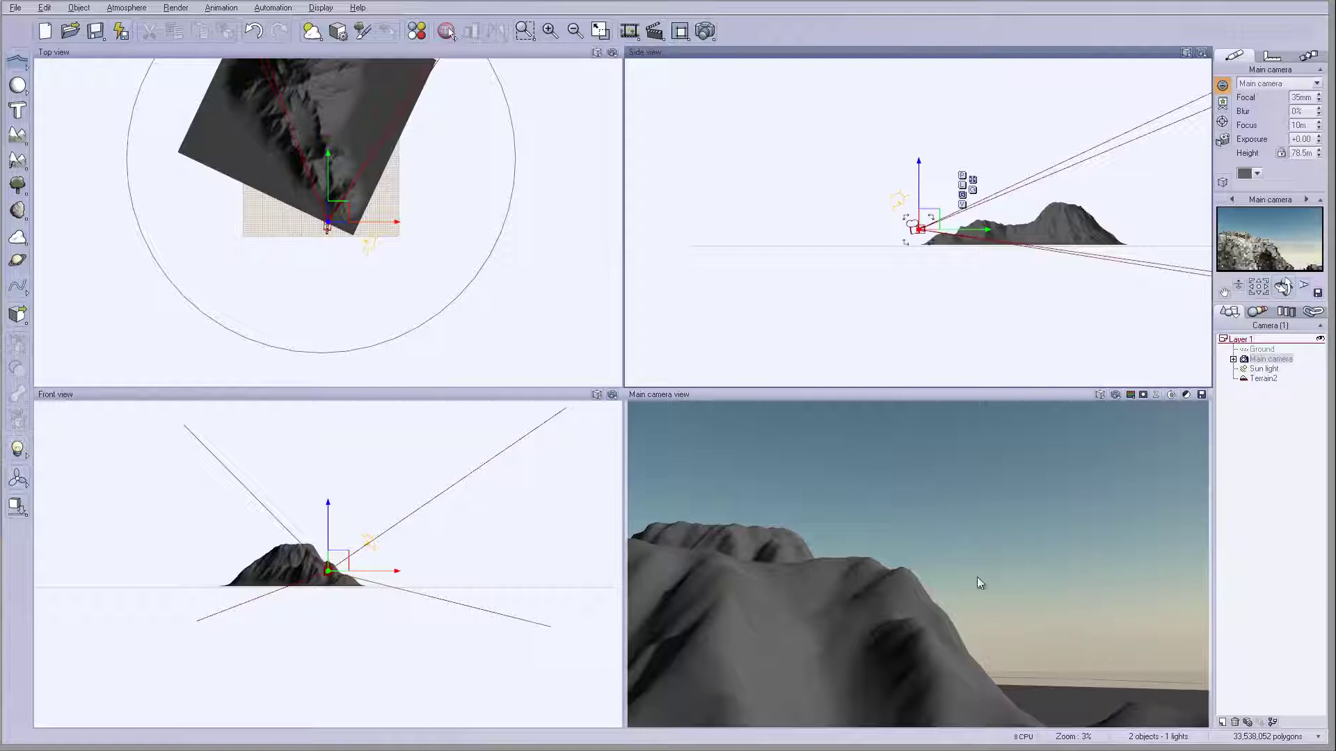
pyautogui.moveTo(1284, 287); pyautogui.dragTo(1242, 282)
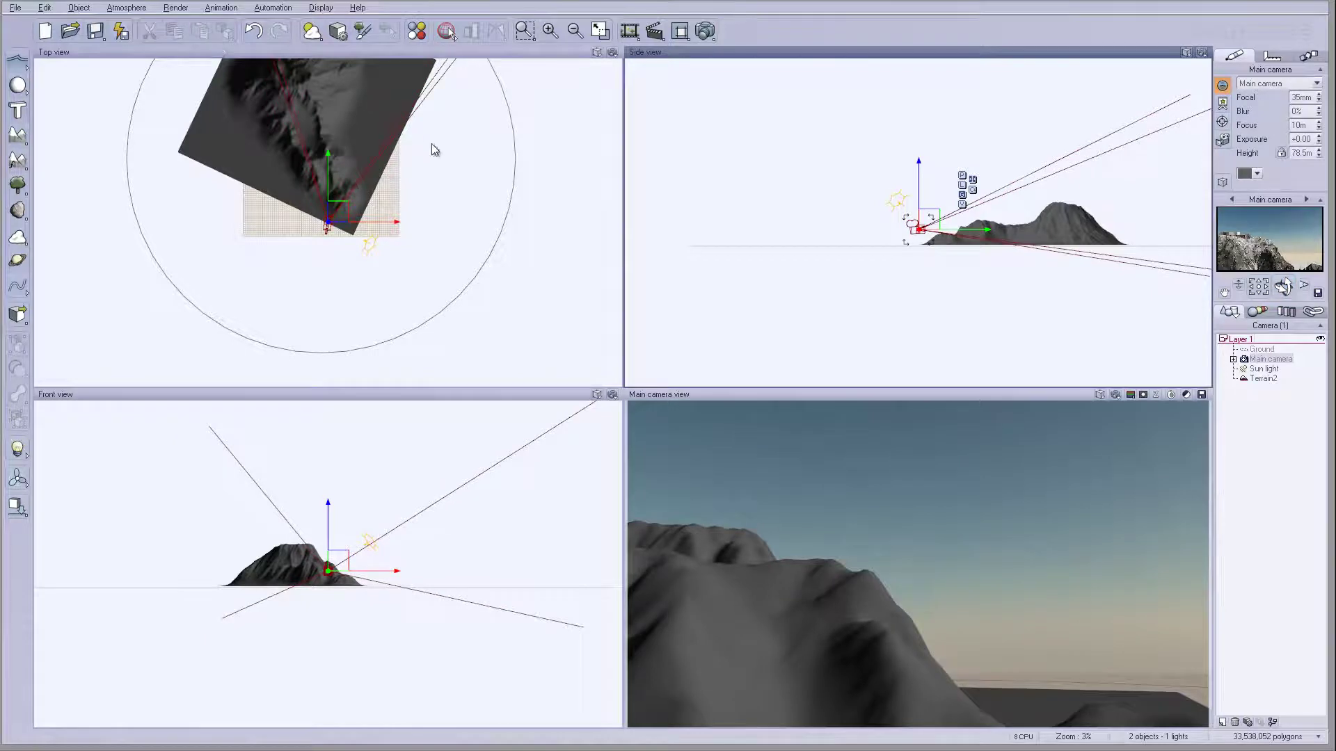
pyautogui.moveTo(324, 98); pyautogui.dragTo(414, 188, button='right')
pyautogui.click(415, 185)
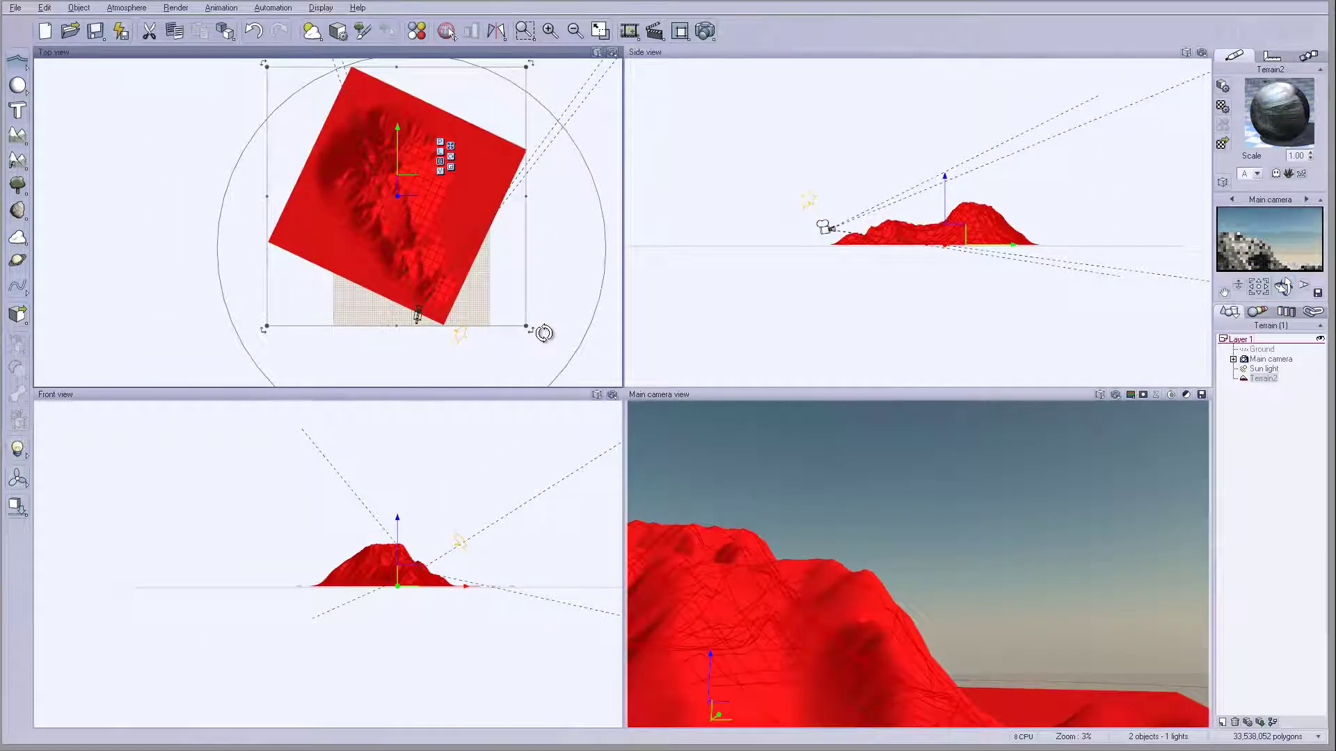
# Step: Rotate Terrain2 slightly and make an 800x450 Preview test render of the new framing
pyautogui.moveTo(539, 332); pyautogui.dragTo(555, 331)
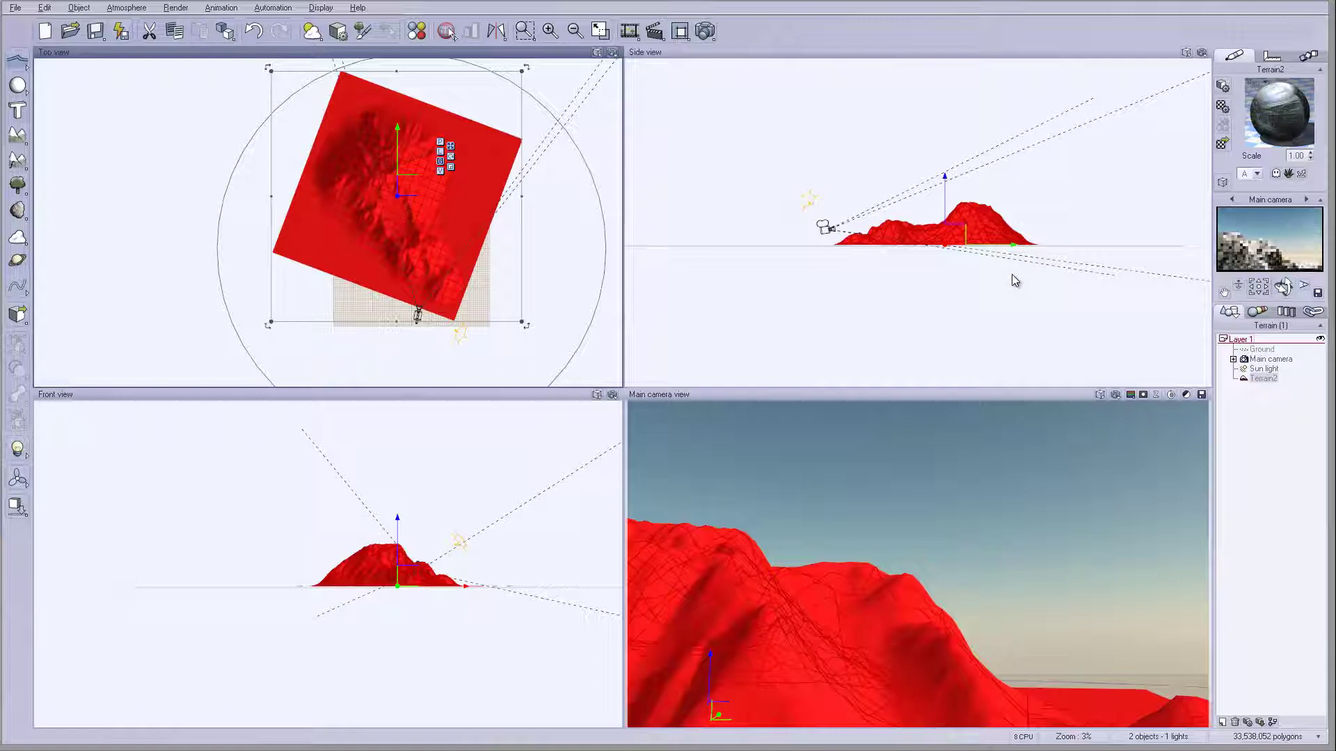
pyautogui.click(715, 33)
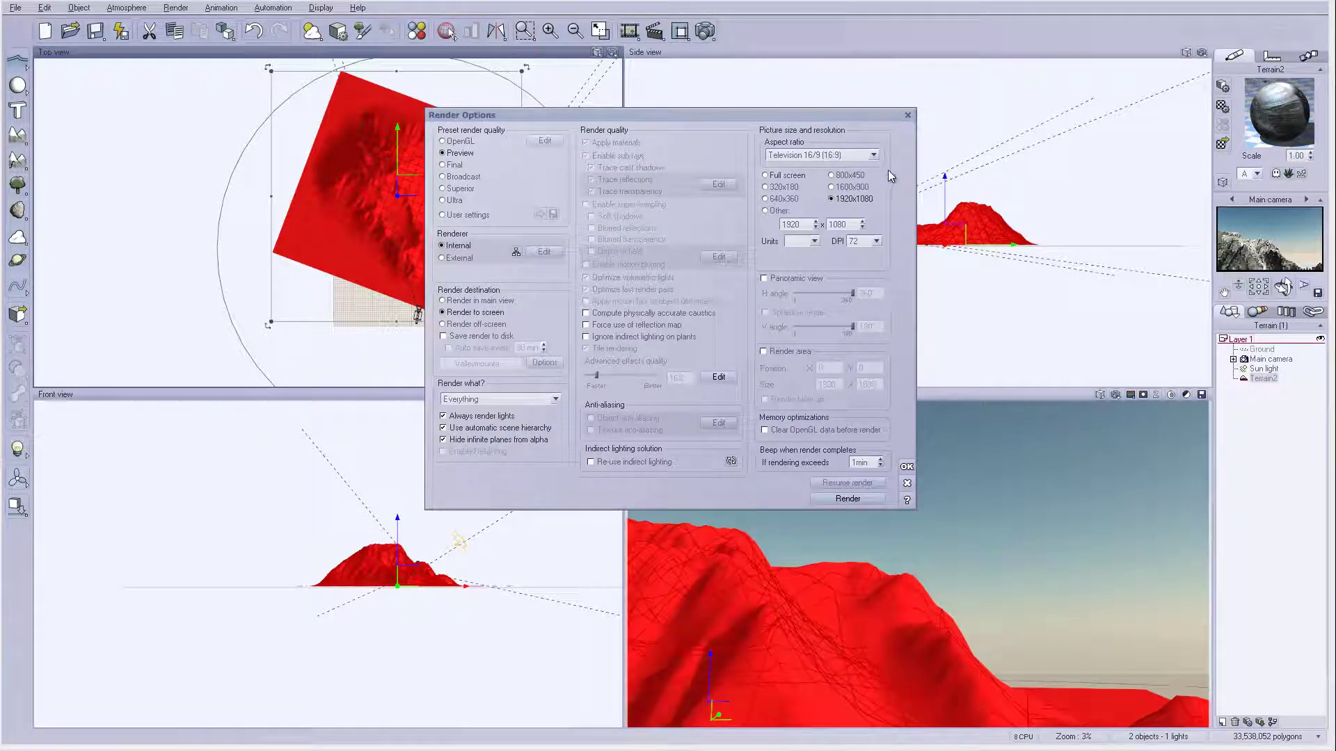
pyautogui.click(857, 498)
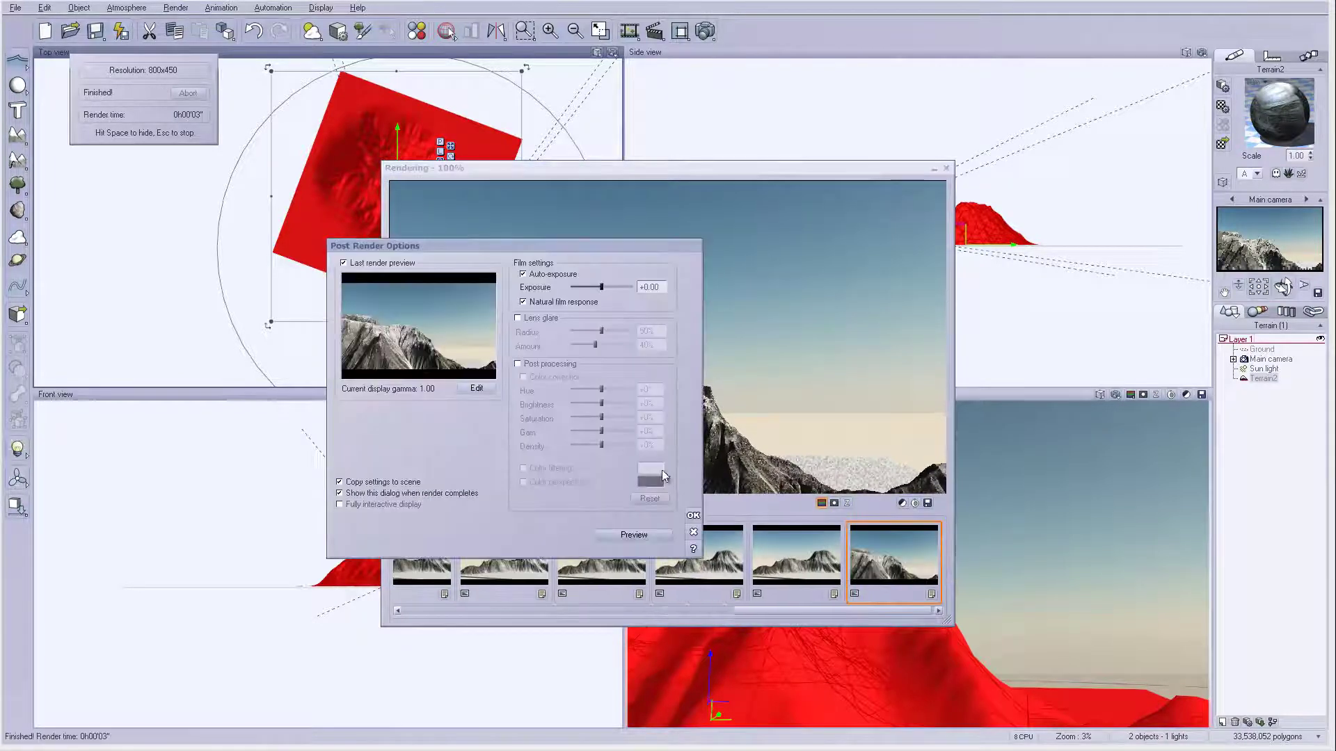
pyautogui.click(688, 529)
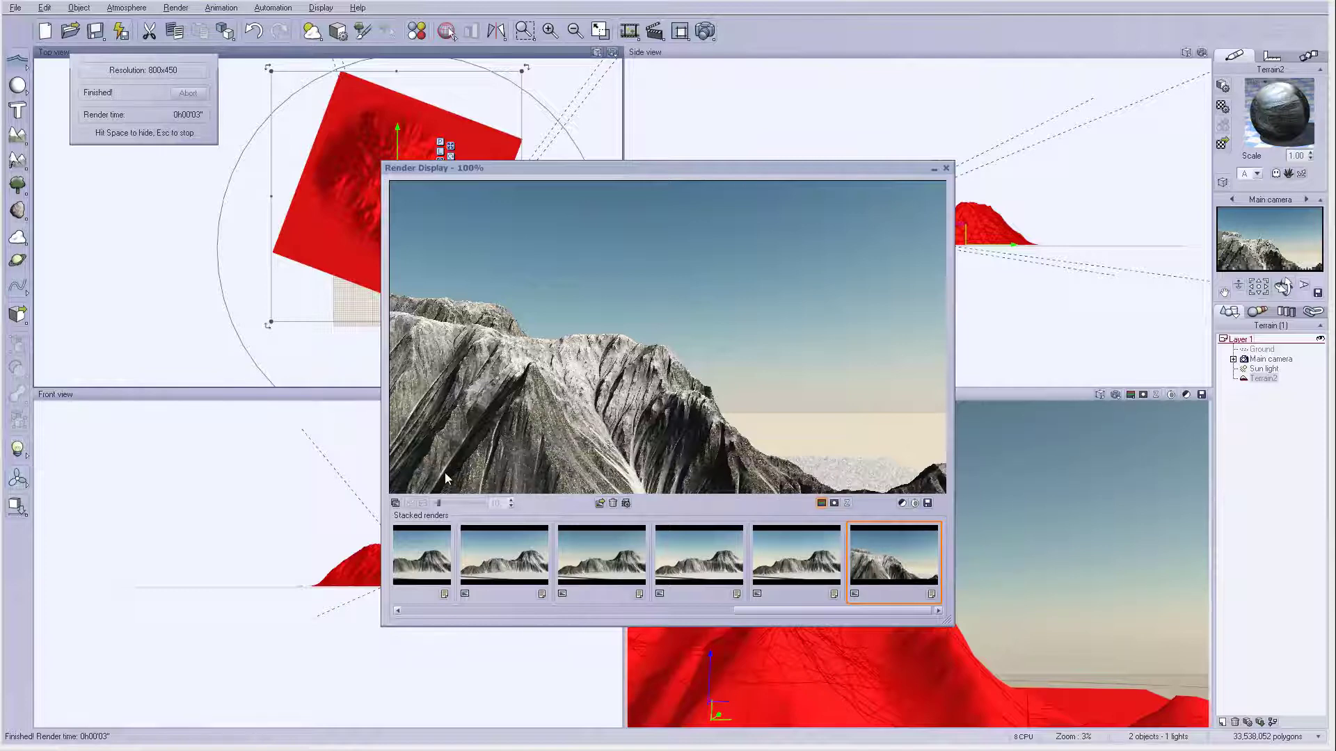
# Step: Move Terrain2 up in the Top view, resize it slightly and make the mountain taller
pyautogui.click(946, 168)
pyautogui.moveTo(446, 253); pyautogui.dragTo(512, 327, button='right')
pyautogui.moveTo(473, 258); pyautogui.dragTo(468, 182)
pyautogui.moveTo(592, 327); pyautogui.dragTo(578, 334)
pyautogui.moveTo(461, 164); pyautogui.dragTo(452, 120)
pyautogui.moveTo(1043, 168); pyautogui.dragTo(959, 178, button='right')
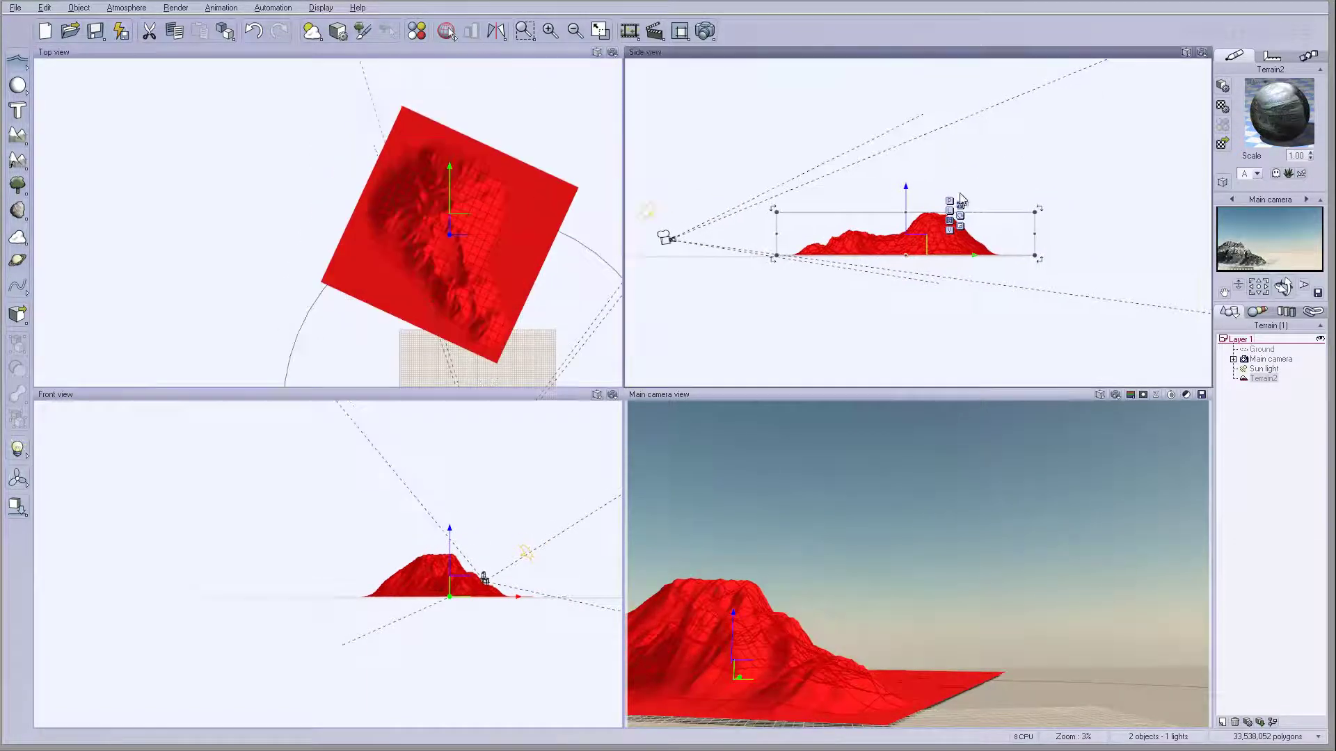
pyautogui.moveTo(908, 204); pyautogui.dragTo(908, 201)
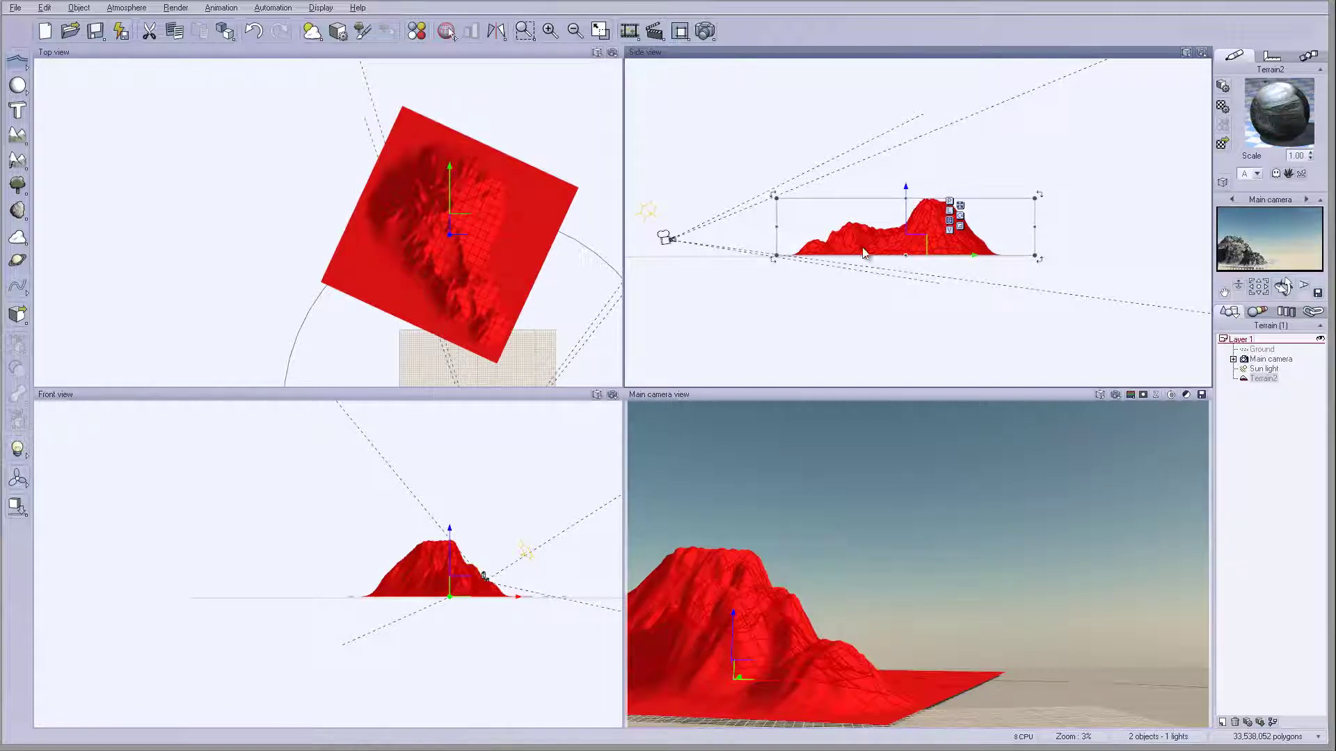
# Step: Scale up the whole terrain, fine-tune its position, and set render quality to Superior at 1920x1080
pyautogui.moveTo(456, 229); pyautogui.dragTo(476, 230)
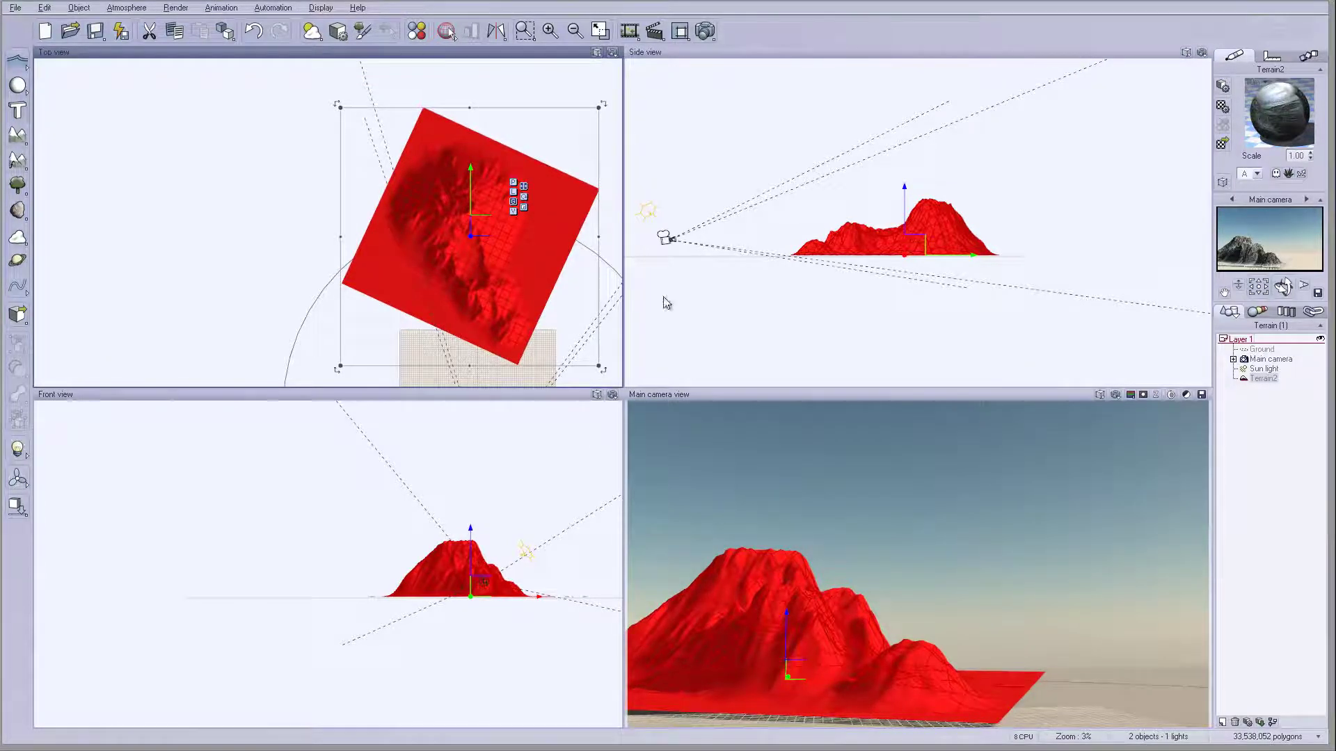
pyautogui.moveTo(919, 244); pyautogui.dragTo(929, 245)
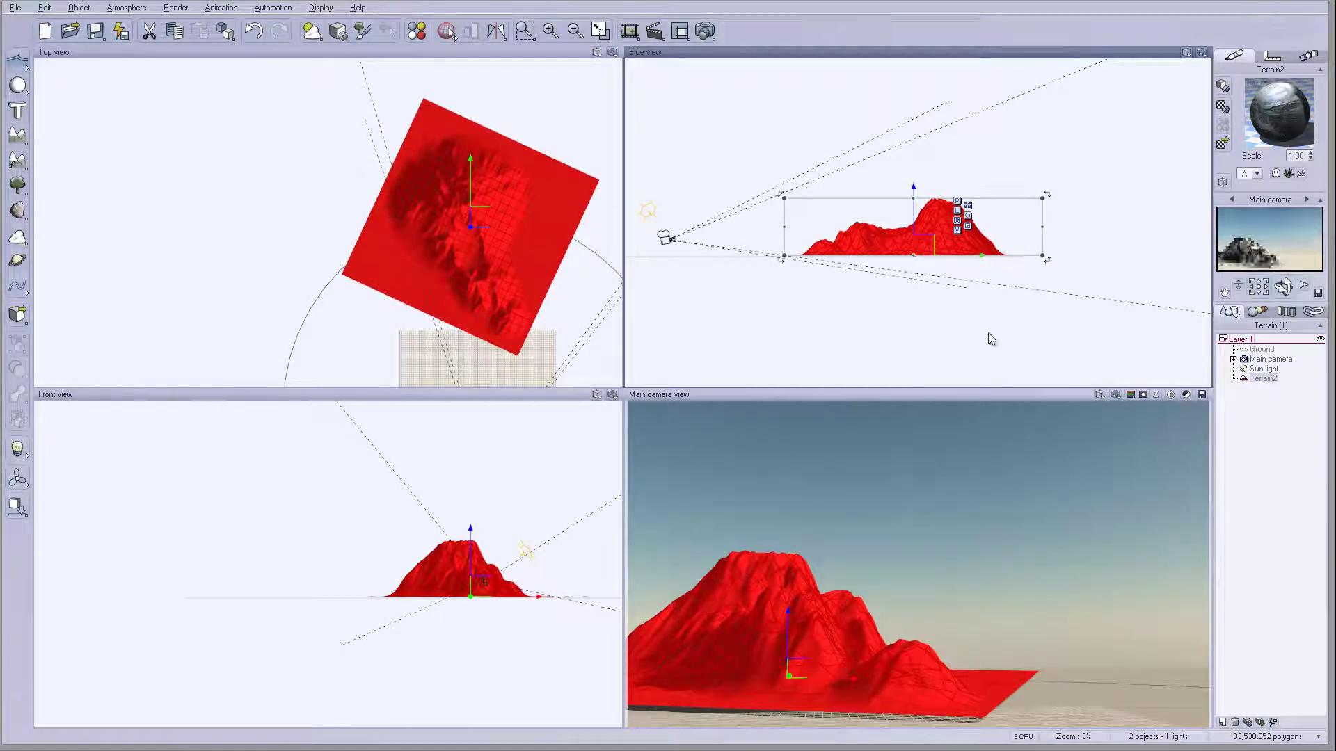
pyautogui.moveTo(1042, 197); pyautogui.dragTo(1160, 136)
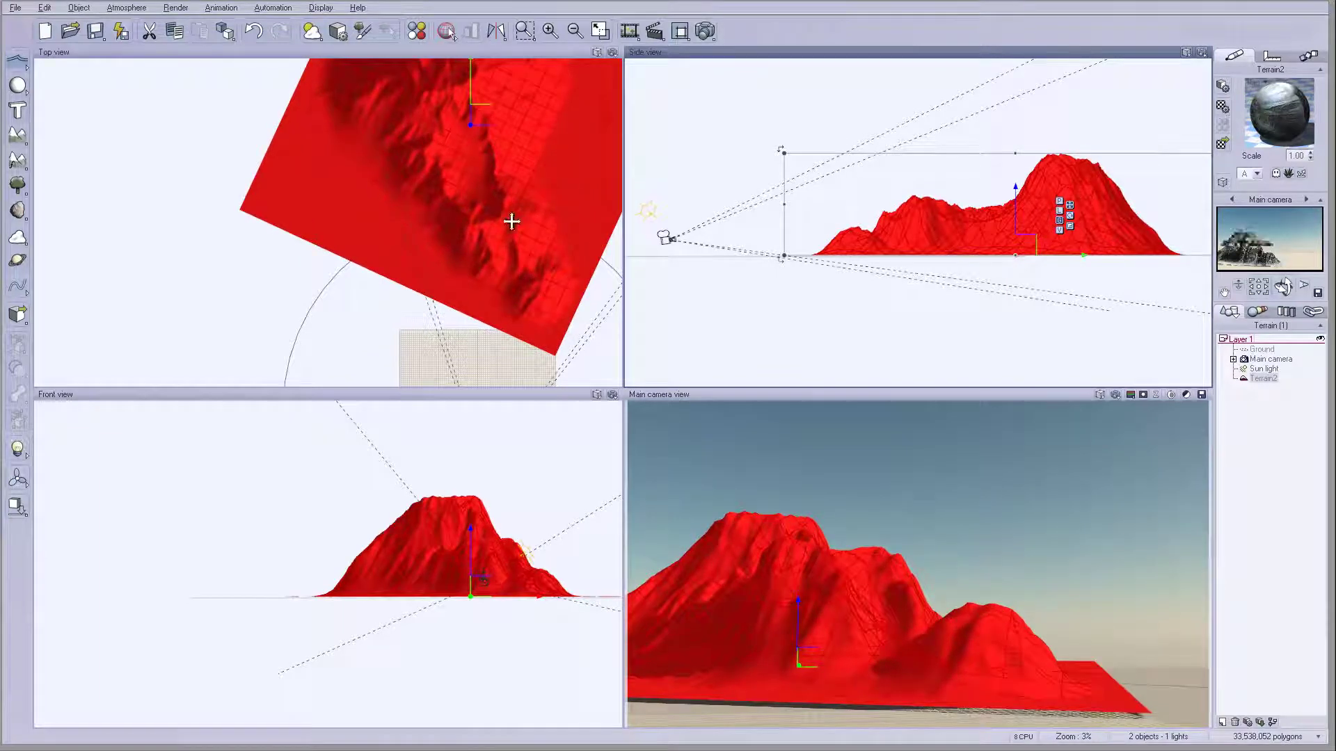
pyautogui.moveTo(531, 216); pyautogui.dragTo(493, 259)
pyautogui.moveTo(485, 185); pyautogui.dragTo(466, 189)
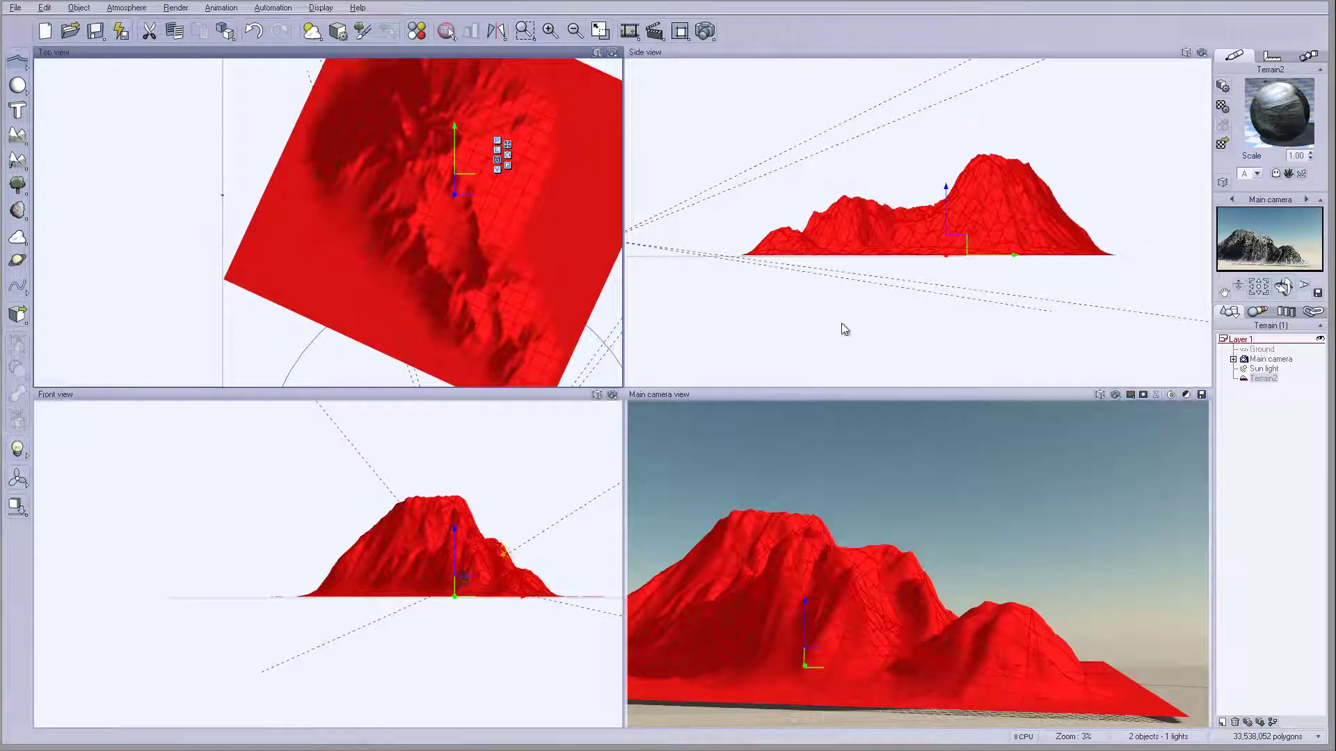
pyautogui.moveTo(460, 176); pyautogui.dragTo(489, 173)
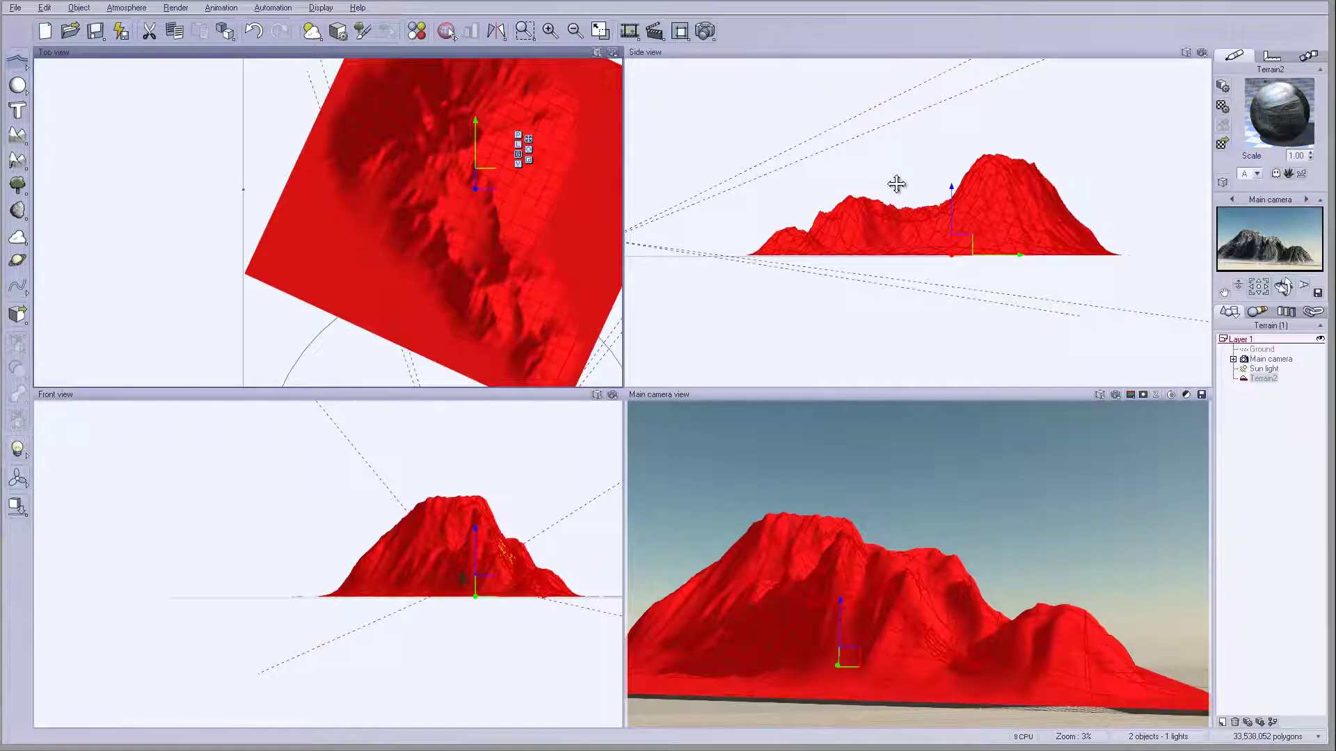
pyautogui.click(705, 31)
pyautogui.click(442, 188)
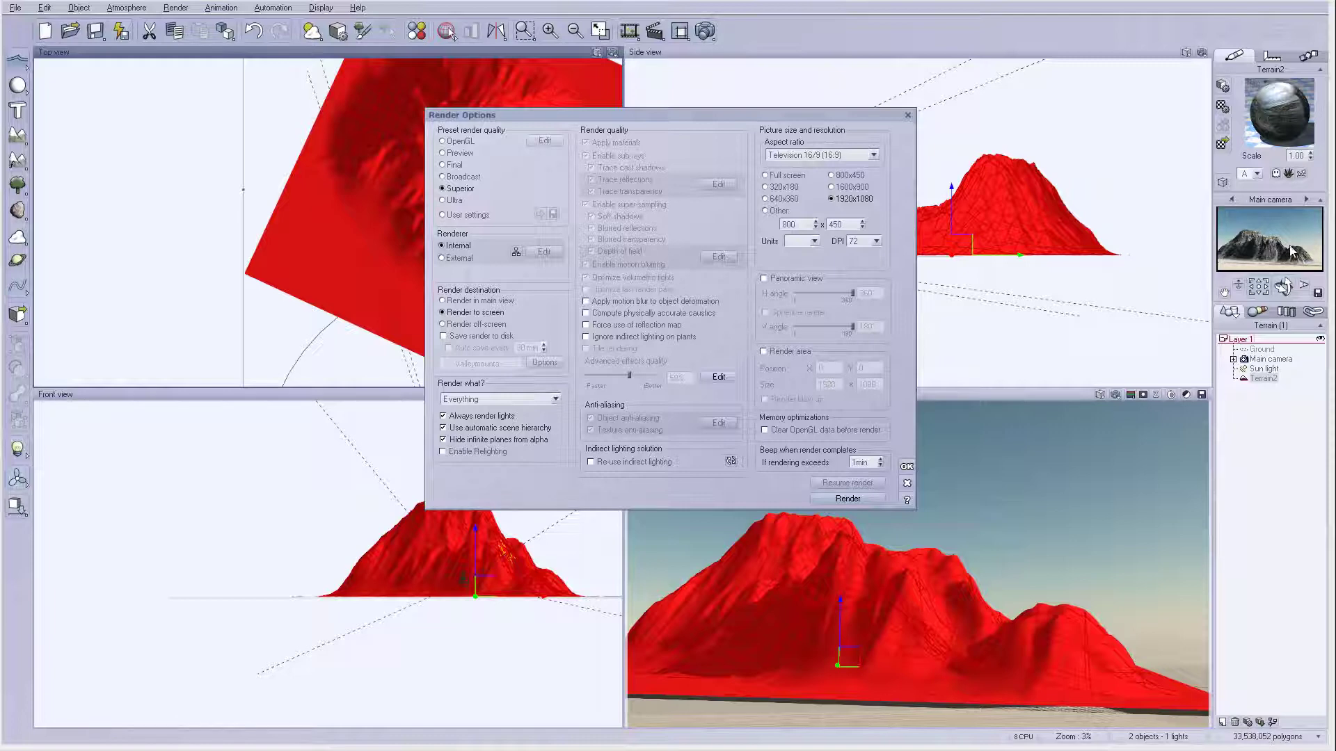
# Step: Render the mountain at 1920x1080 Superior quality and scroll through the finished image
pyautogui.click(848, 500)
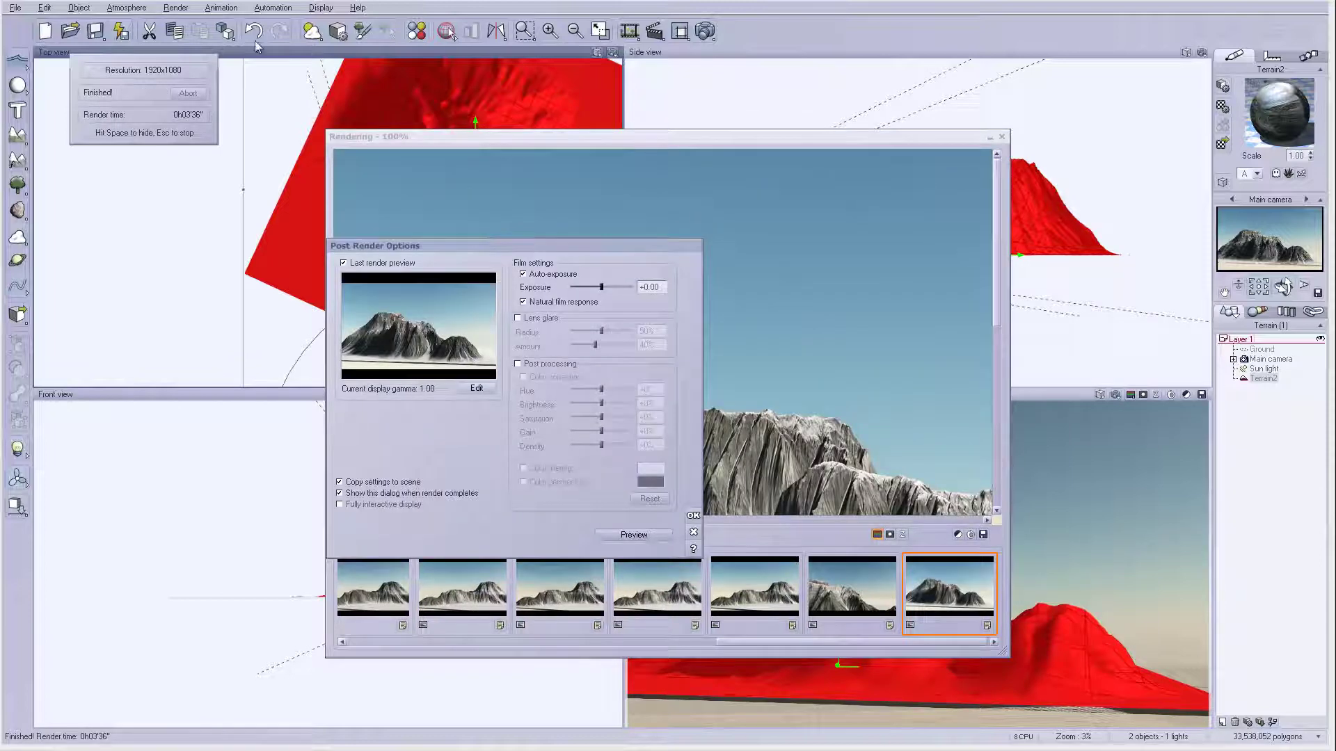
pyautogui.click(693, 516)
pyautogui.moveTo(996, 252); pyautogui.dragTo(993, 352)
pyautogui.moveTo(612, 518)
pyautogui.mouseDown()
pyautogui.moveTo(786, 519)
pyautogui.moveTo(608, 519)
pyautogui.mouseUp()
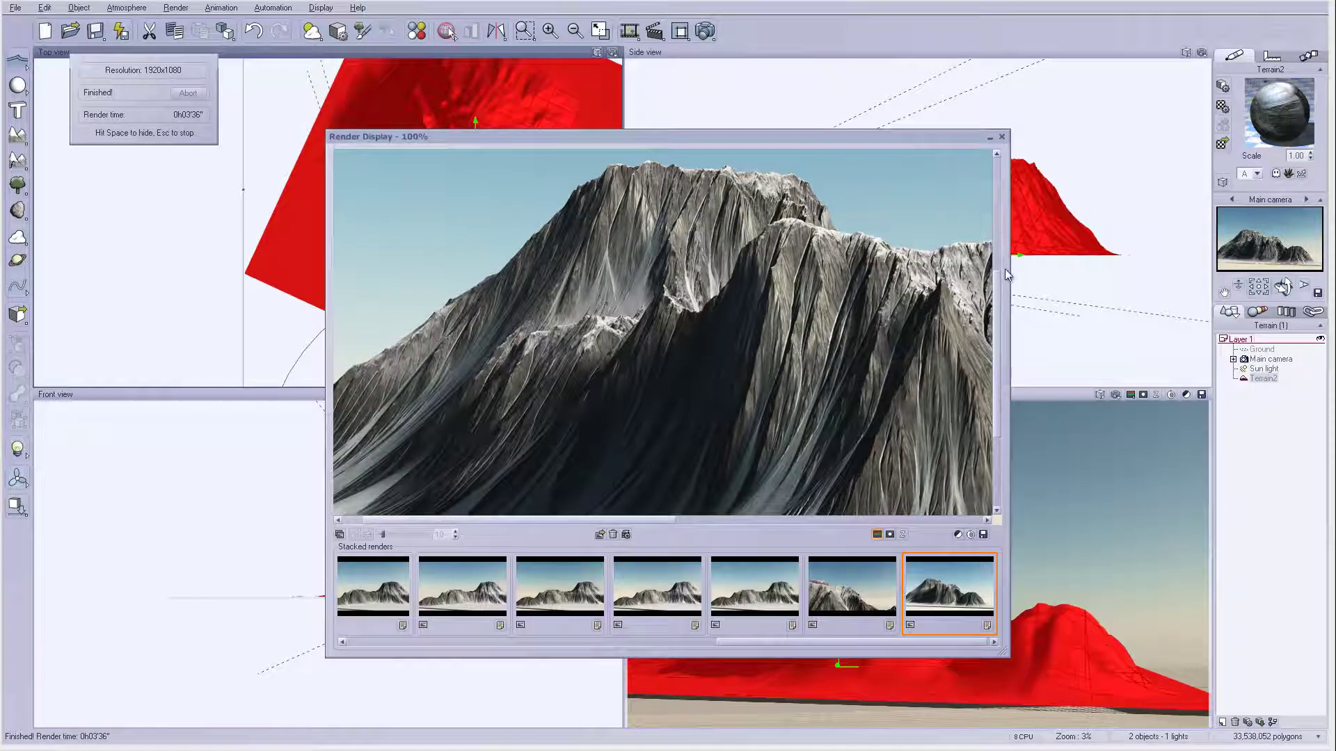
pyautogui.moveTo(996, 273)
pyautogui.mouseDown()
pyautogui.moveTo(996, 341)
pyautogui.moveTo(996, 295)
pyautogui.mouseUp()
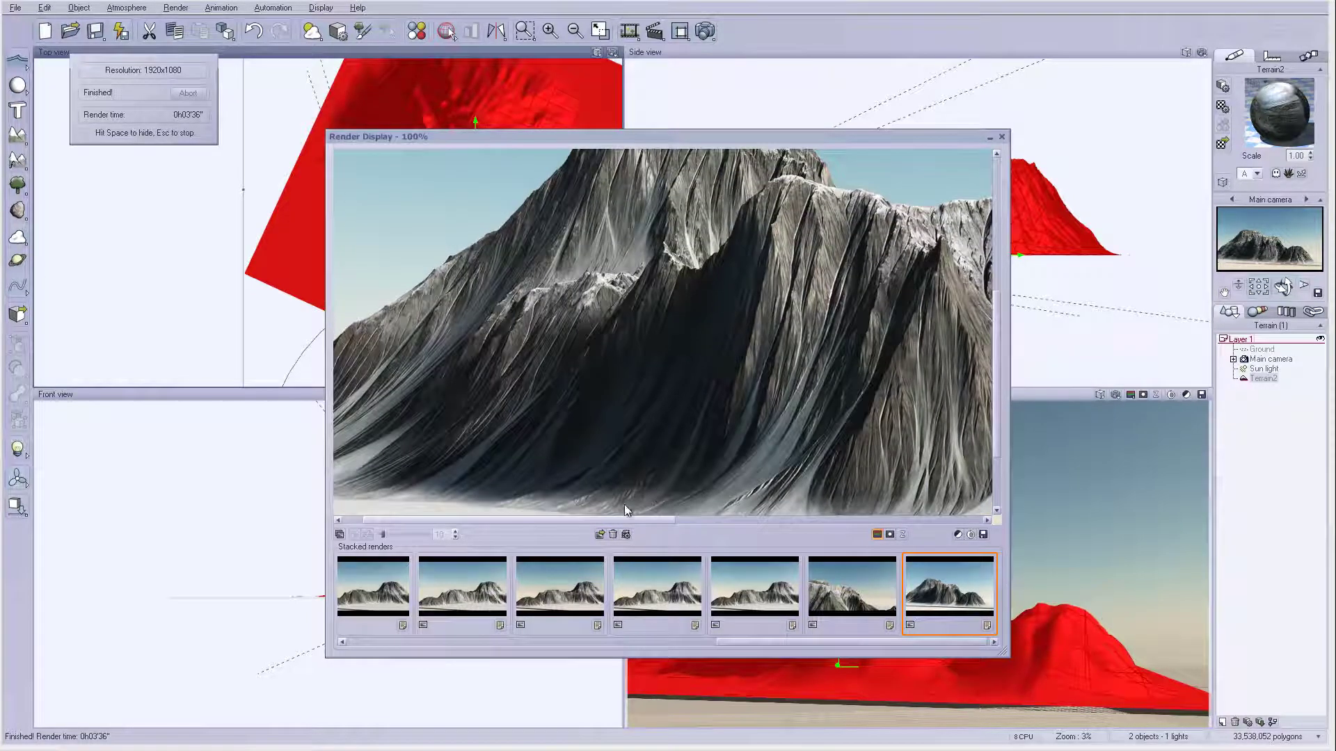
pyautogui.moveTo(618, 524); pyautogui.dragTo(644, 502)
pyautogui.moveTo(691, 510); pyautogui.dragTo(799, 512)
# Step: Compare the render's depth pass and alpha mask, then close the render display
pyautogui.click(924, 527)
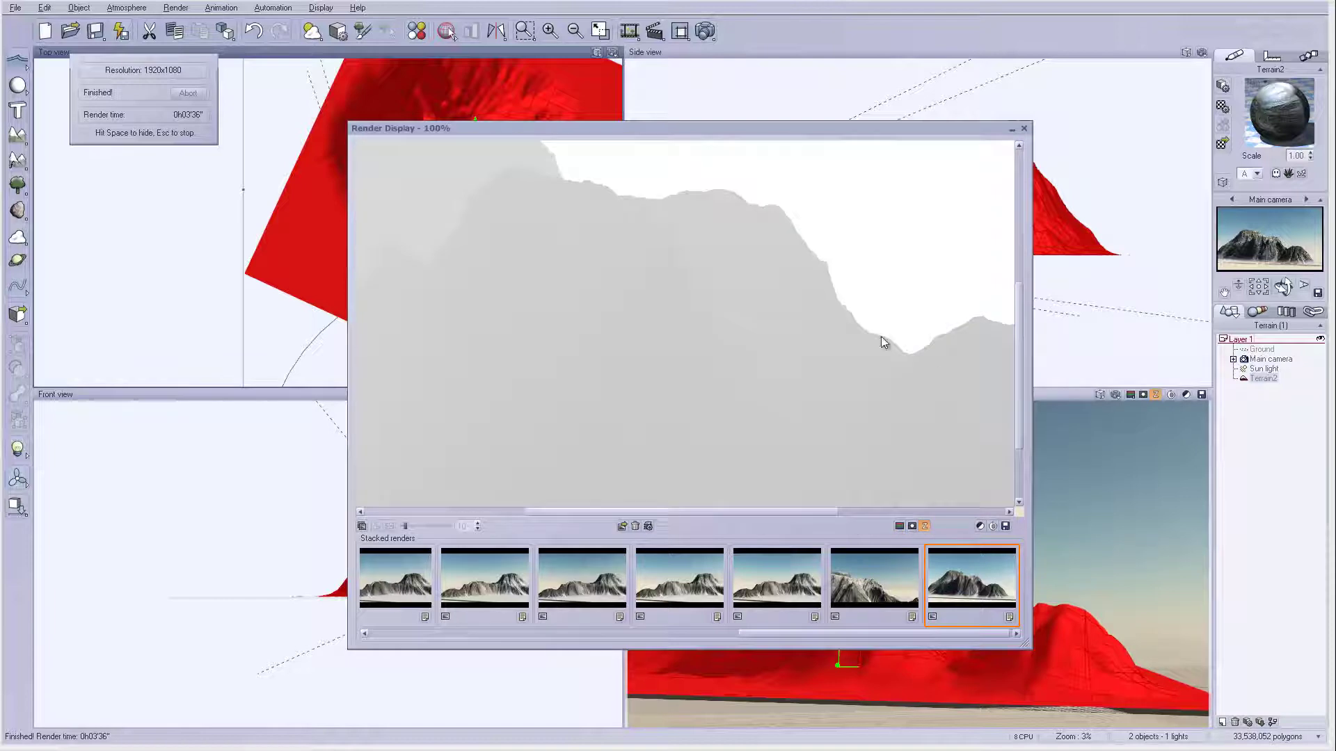
pyautogui.click(911, 527)
pyautogui.moveTo(1018, 305); pyautogui.dragTo(926, 474)
pyautogui.click(924, 526)
pyautogui.moveTo(816, 512); pyautogui.dragTo(724, 498)
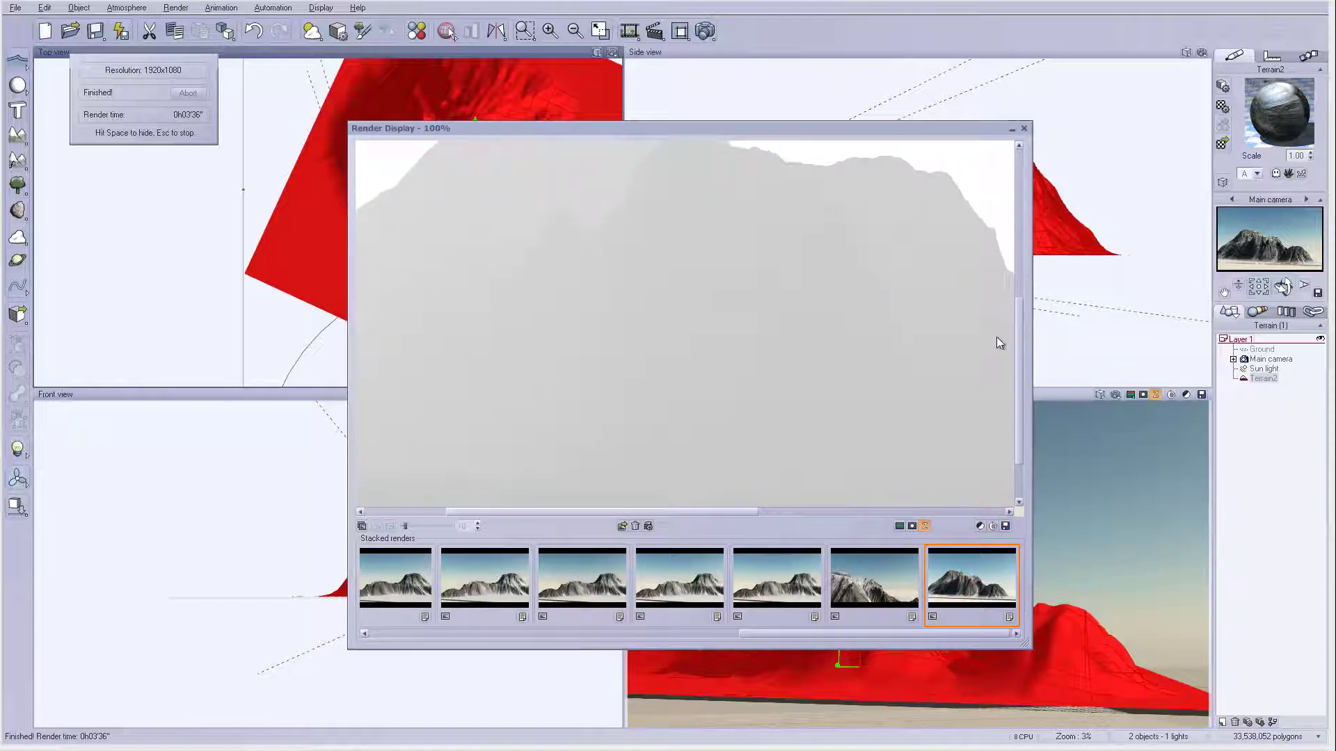
pyautogui.moveTo(1020, 342)
pyautogui.mouseDown()
pyautogui.moveTo(1020, 292)
pyautogui.moveTo(1016, 323)
pyautogui.mouseUp()
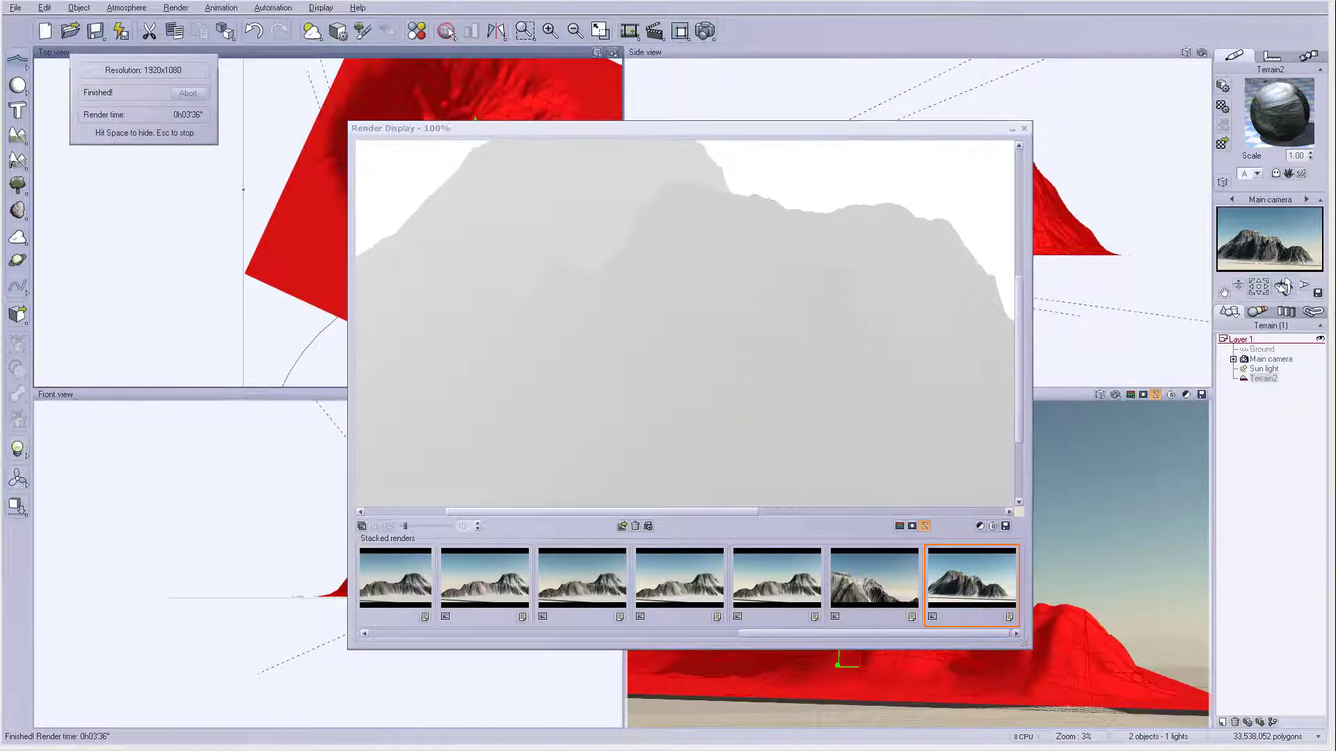
pyautogui.press('space')
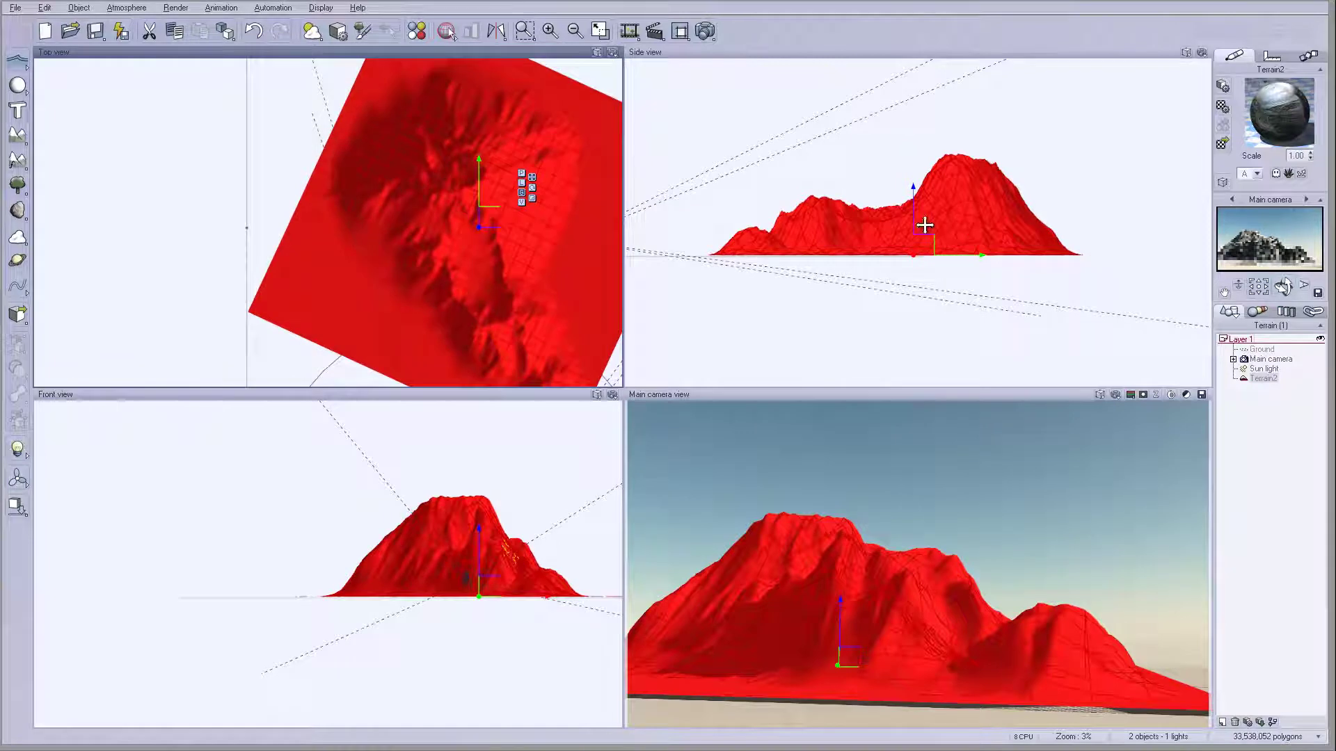
# Step: Duplicate the mountain terrain and flatten the red Terrain2 to a low height
pyautogui.scroll(-5, 523, 156)
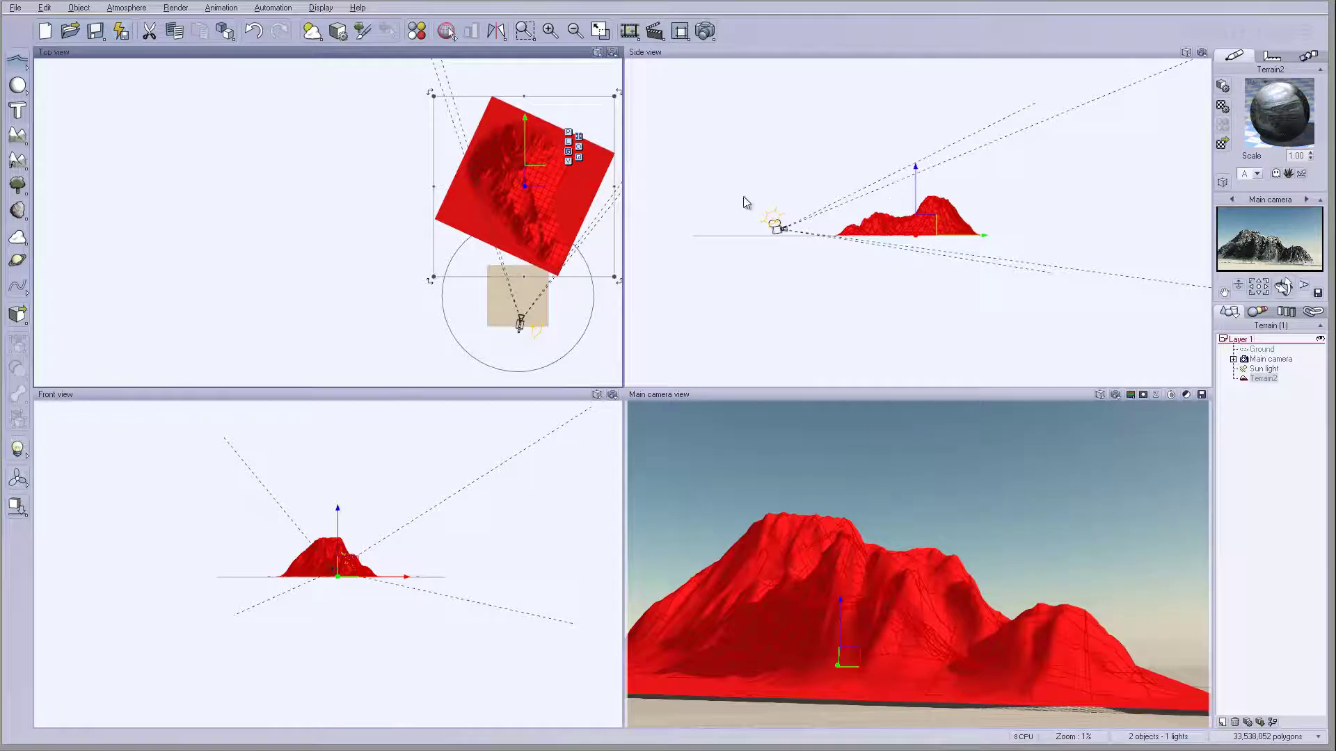
pyautogui.keyDown('alt'); pyautogui.moveTo(525, 178); pyautogui.dragTo(208, 255); pyautogui.keyUp('alt')
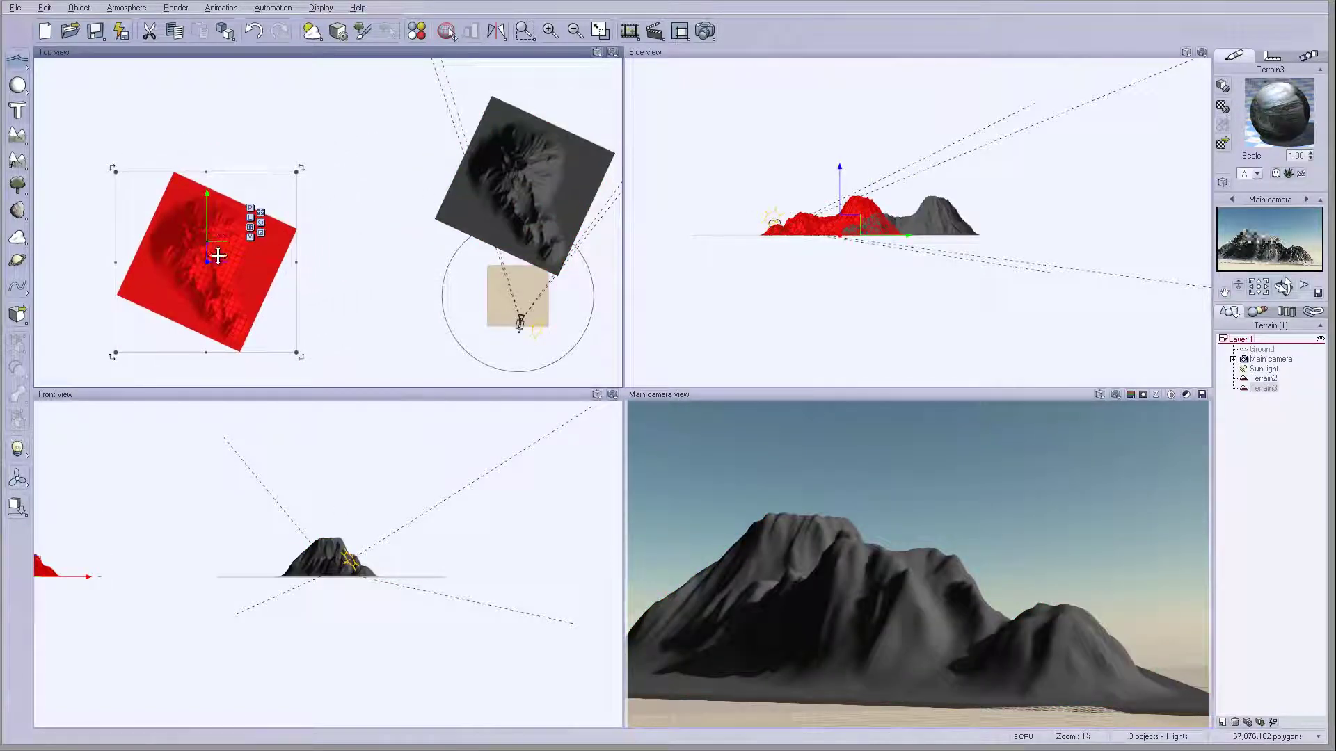
pyautogui.click(525, 175)
pyautogui.moveTo(1004, 188); pyautogui.dragTo(951, 174, button='right')
pyautogui.scroll(8, 862, 197)
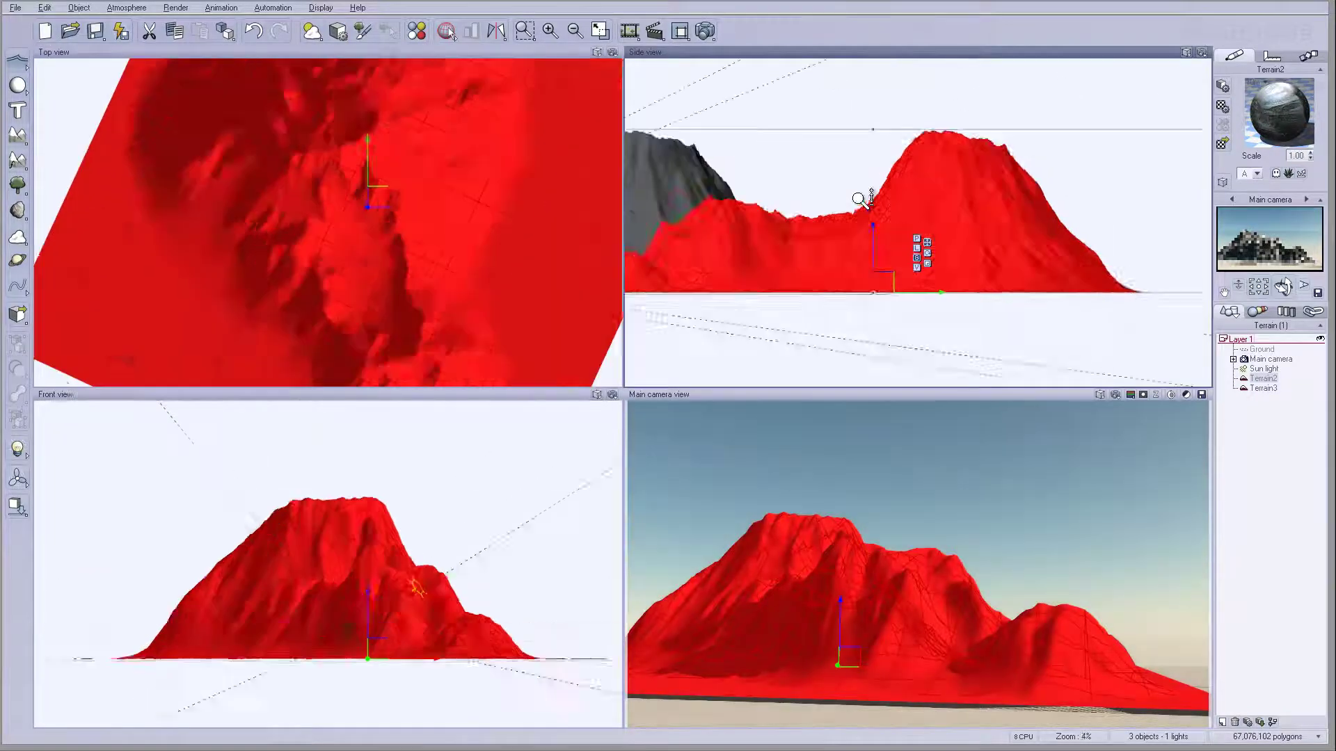
pyautogui.moveTo(879, 89); pyautogui.dragTo(893, 309)
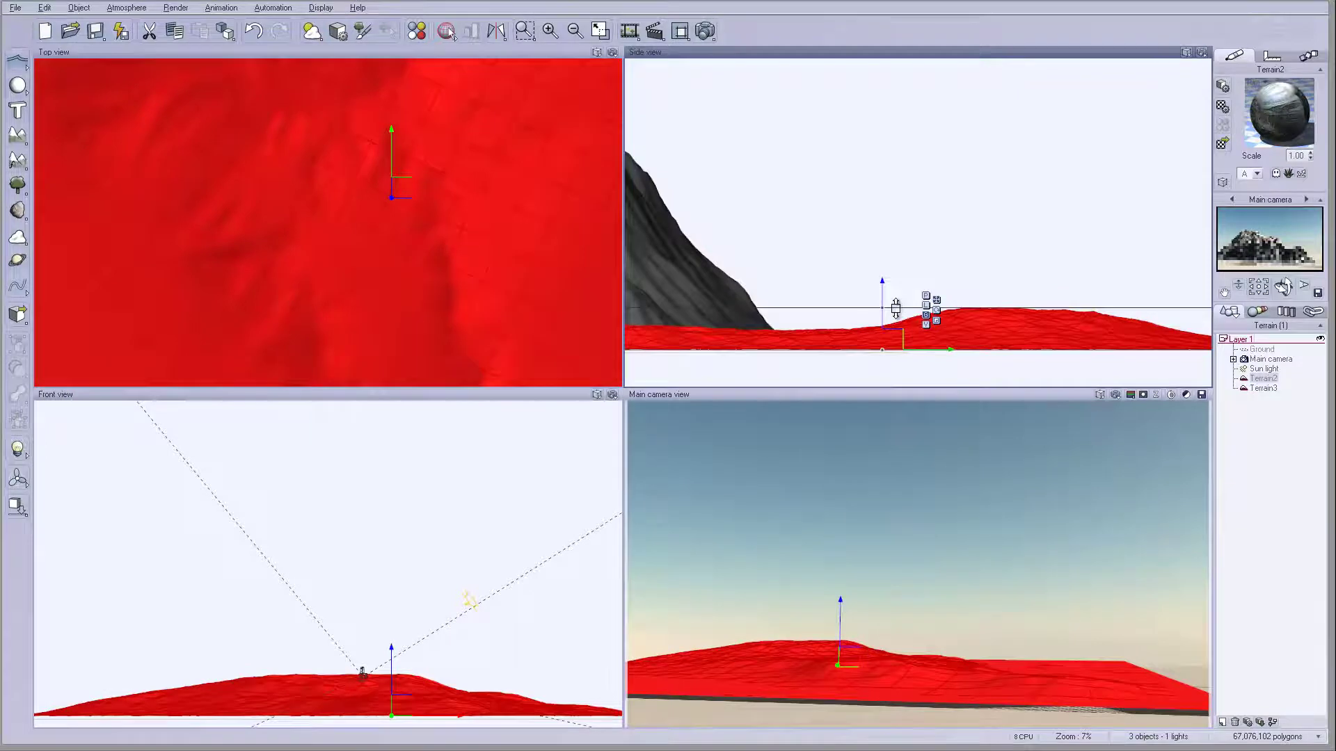
# Step: Shift the red terrain down in plan and left in the side view
pyautogui.moveTo(472, 207); pyautogui.dragTo(501, 83, button='right')
pyautogui.moveTo(423, 73); pyautogui.dragTo(453, 296)
pyautogui.moveTo(845, 256); pyautogui.dragTo(1058, 176, button='right')
pyautogui.moveTo(1062, 278); pyautogui.dragTo(746, 245)
pyautogui.scroll(-2, 835, 186)
pyautogui.scroll(-3, 869, 150)
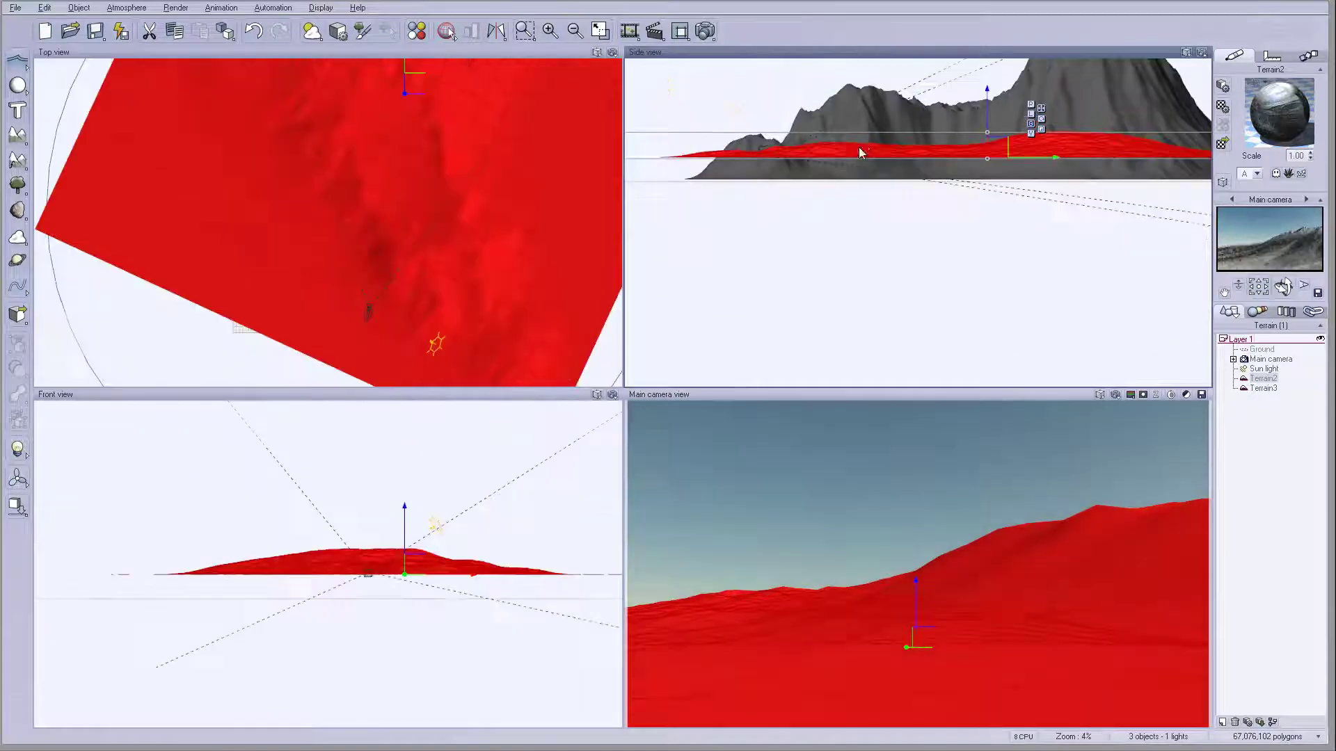
pyautogui.moveTo(978, 194); pyautogui.dragTo(907, 193, button='right')
pyautogui.moveTo(1041, 193); pyautogui.dragTo(991, 220)
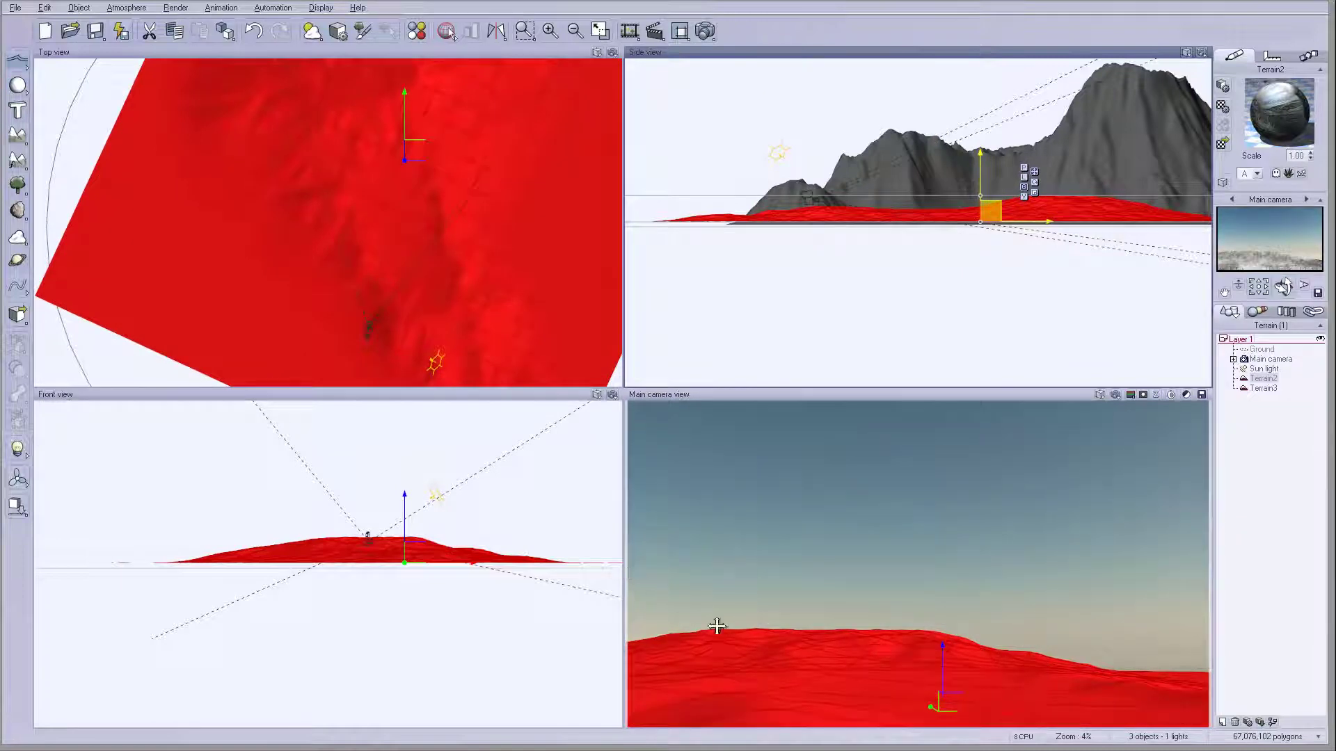
# Step: Shrink Terrain2, move it onto the camera's area and lower it slightly
pyautogui.click(398, 182)
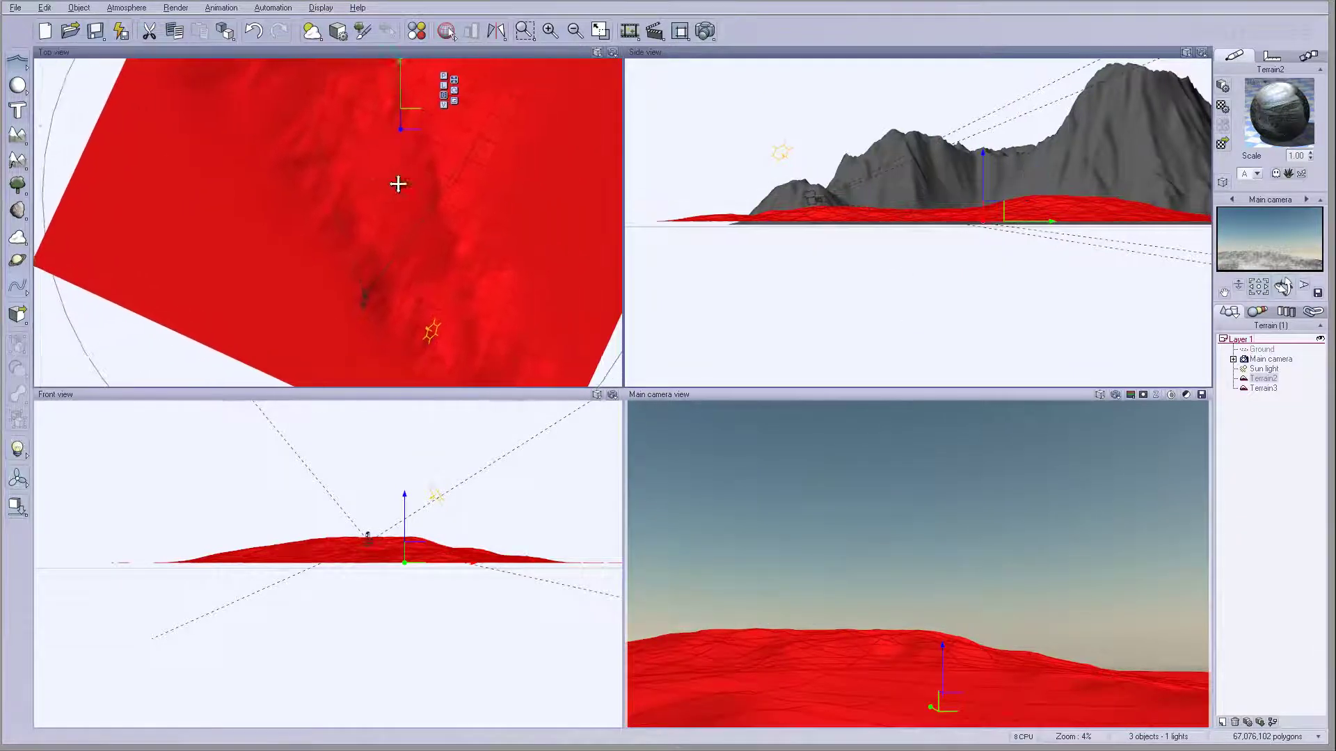
pyautogui.scroll(-3, 400, 188)
pyautogui.moveTo(397, 166); pyautogui.dragTo(469, 255, button='right')
pyautogui.moveTo(331, 108); pyautogui.dragTo(595, 309)
pyautogui.moveTo(600, 365); pyautogui.dragTo(466, 295)
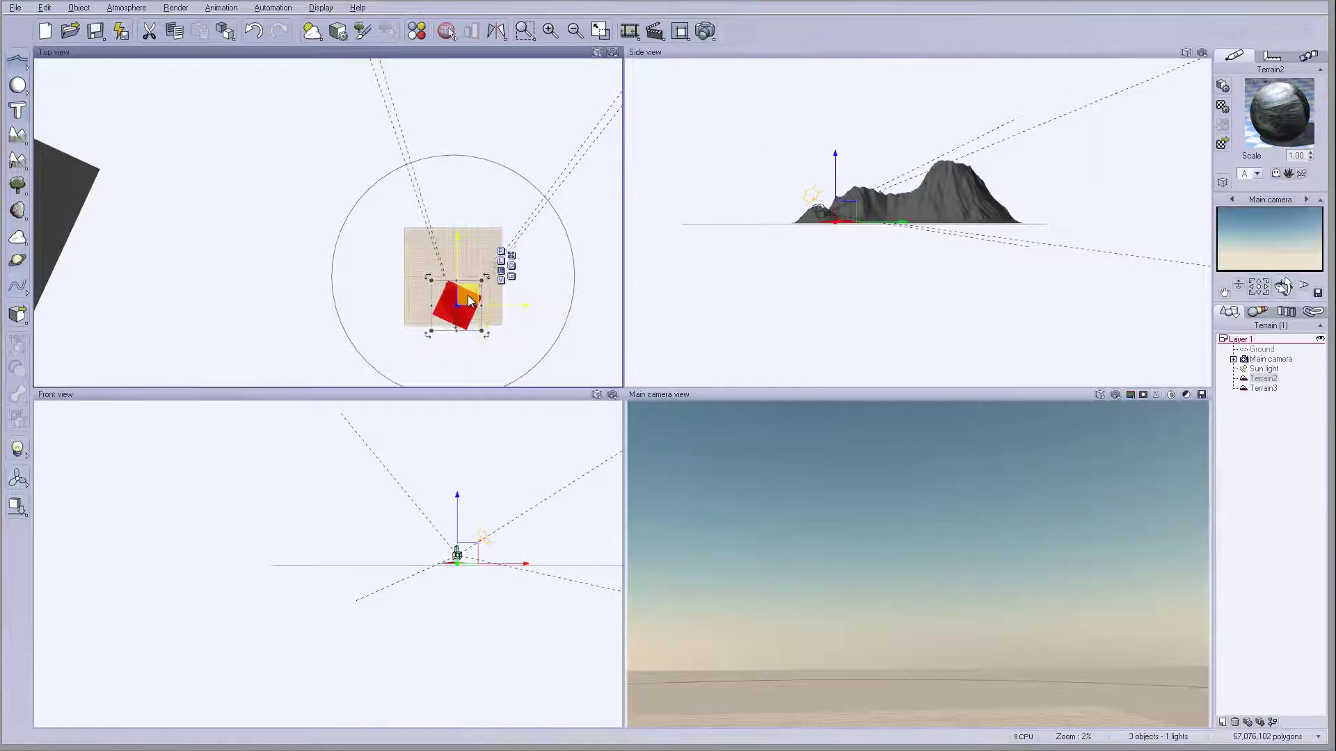
pyautogui.scroll(5, 918, 210)
pyautogui.scroll(-4, 1037, 274)
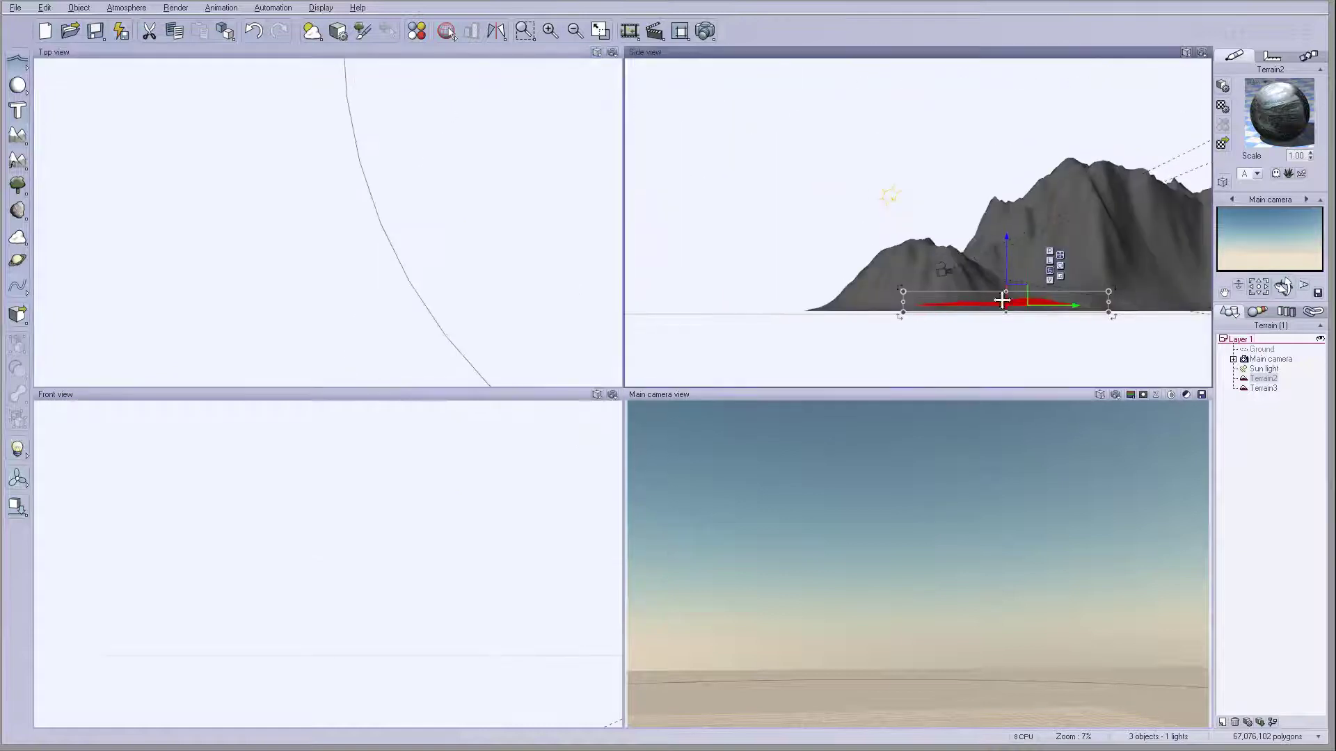
pyautogui.moveTo(1024, 267); pyautogui.dragTo(1024, 268)
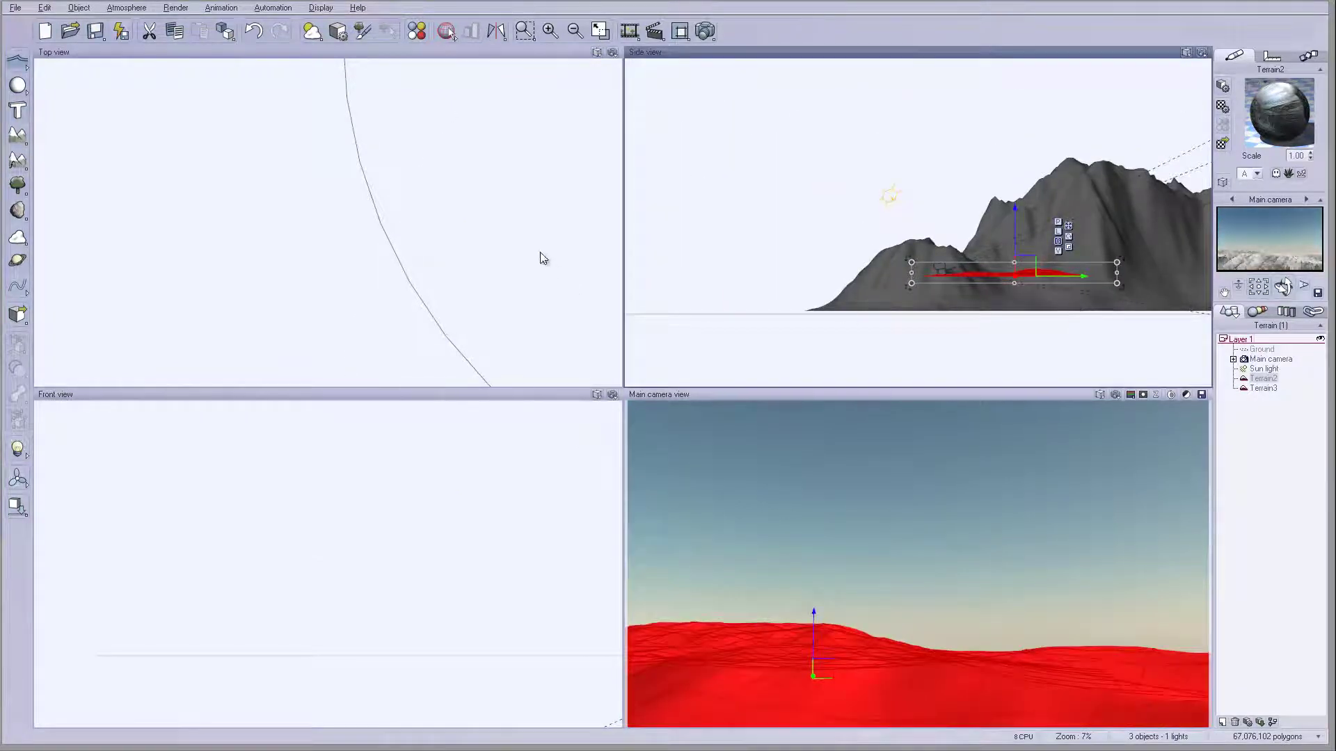
# Step: Tilt Terrain2 in the front and side views and nudge it into place before the camera
pyautogui.scroll(-3, 345, 194)
pyautogui.moveTo(365, 179); pyautogui.dragTo(368, 211, button='right')
pyautogui.moveTo(453, 563); pyautogui.dragTo(453, 523, button='right')
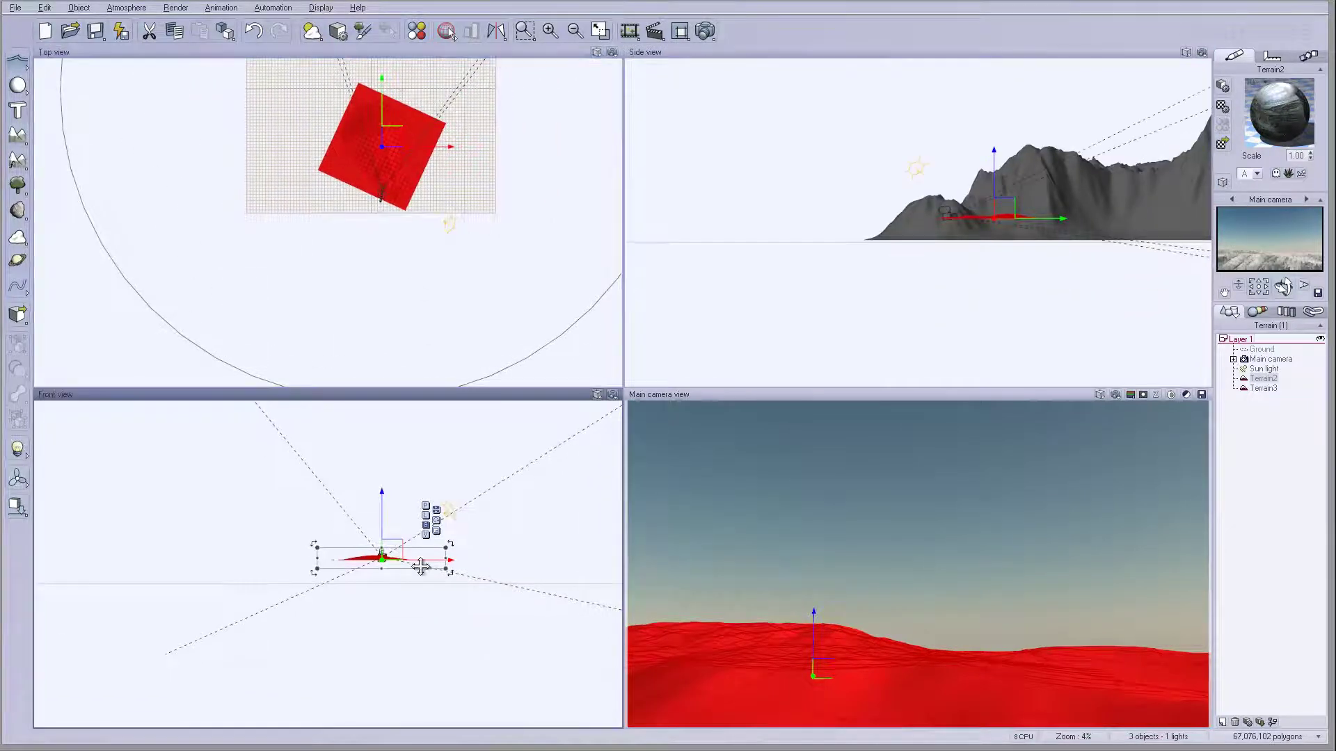
pyautogui.scroll(2, 423, 561)
pyautogui.moveTo(501, 569); pyautogui.dragTo(503, 604)
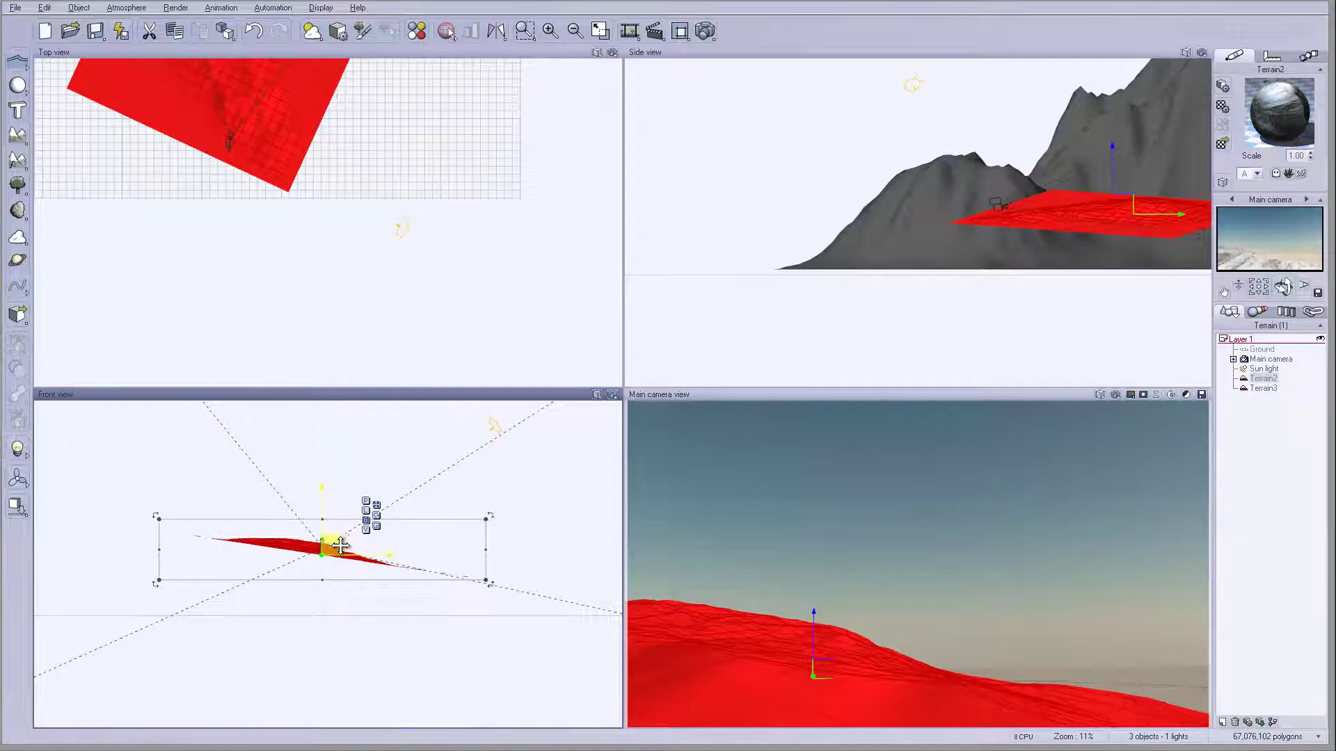
pyautogui.moveTo(336, 544); pyautogui.dragTo(342, 547)
pyautogui.moveTo(1208, 245); pyautogui.dragTo(946, 275, button='right')
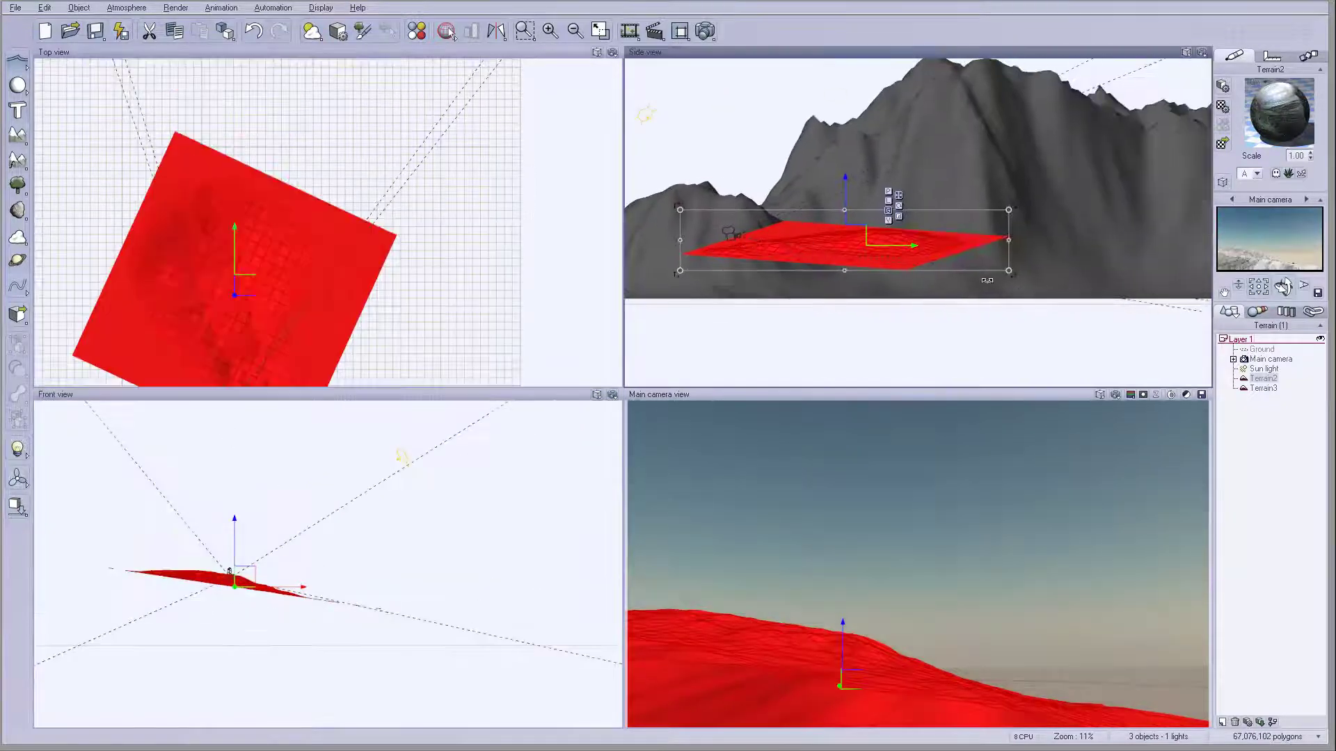
pyautogui.moveTo(1015, 277)
pyautogui.mouseDown()
pyautogui.moveTo(1016, 265)
pyautogui.moveTo(1024, 277)
pyautogui.mouseUp()
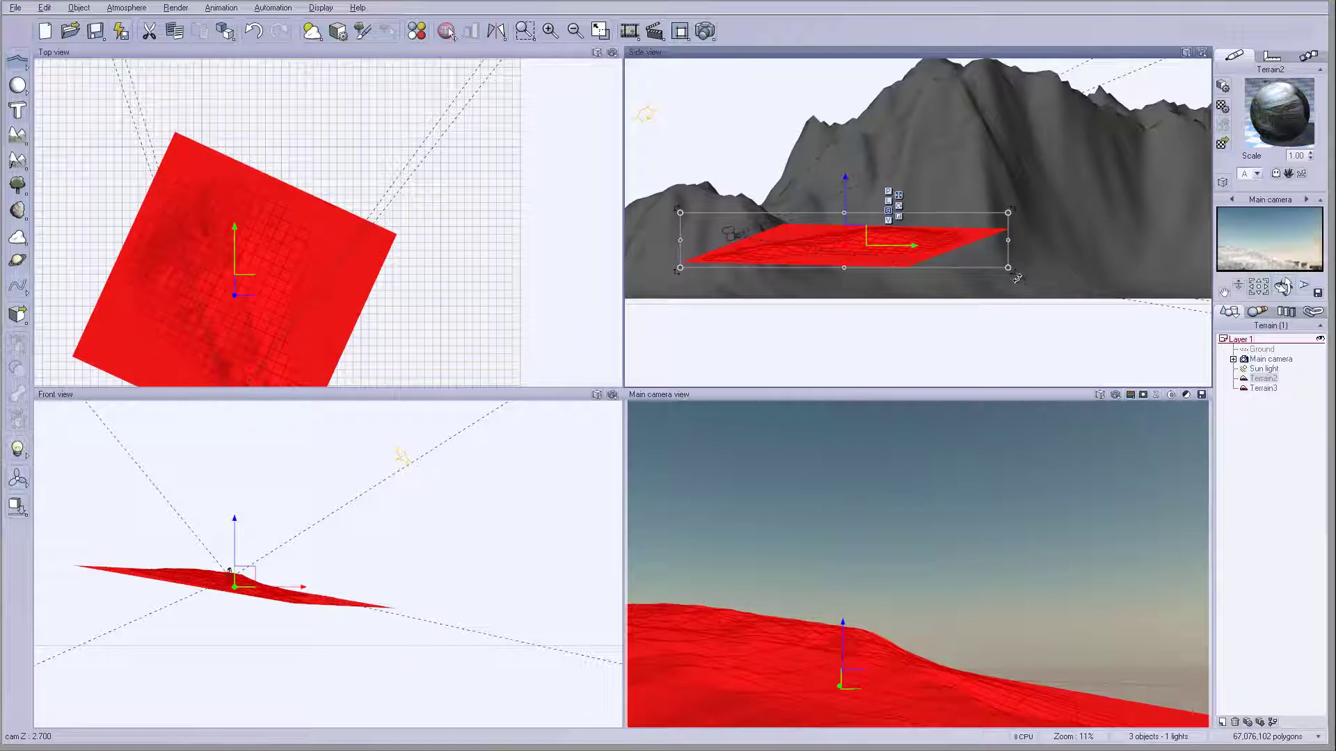
pyautogui.moveTo(247, 287); pyautogui.dragTo(267, 290)
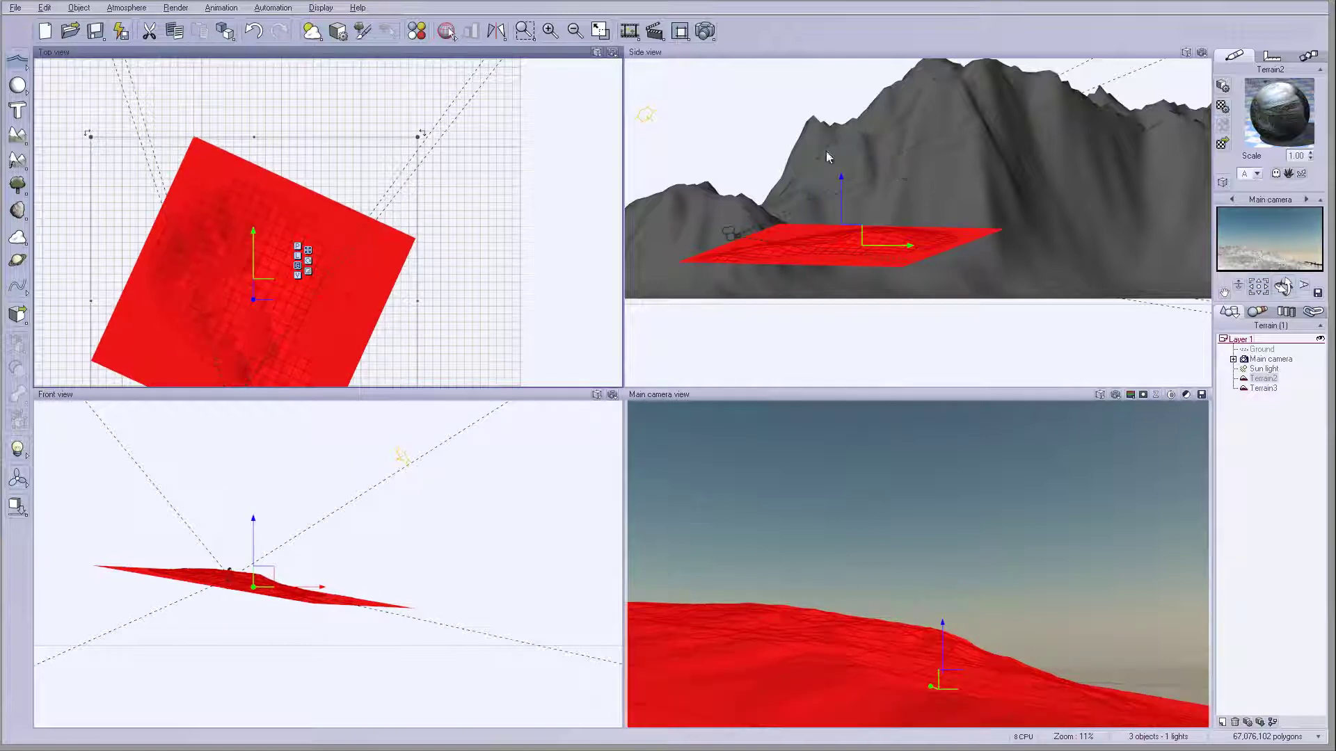
pyautogui.click(710, 33)
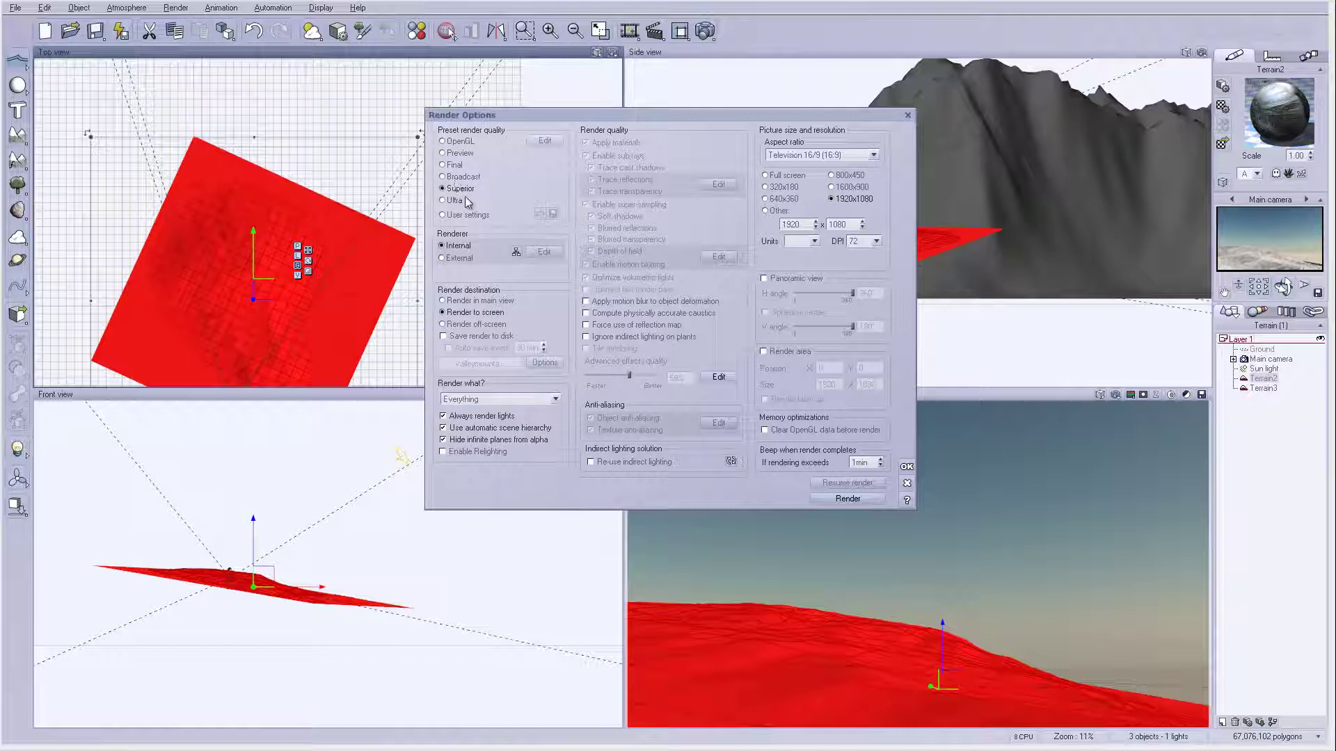
# Step: Make a Preview-quality test render of the foreground slope and close it
pyautogui.click(460, 153)
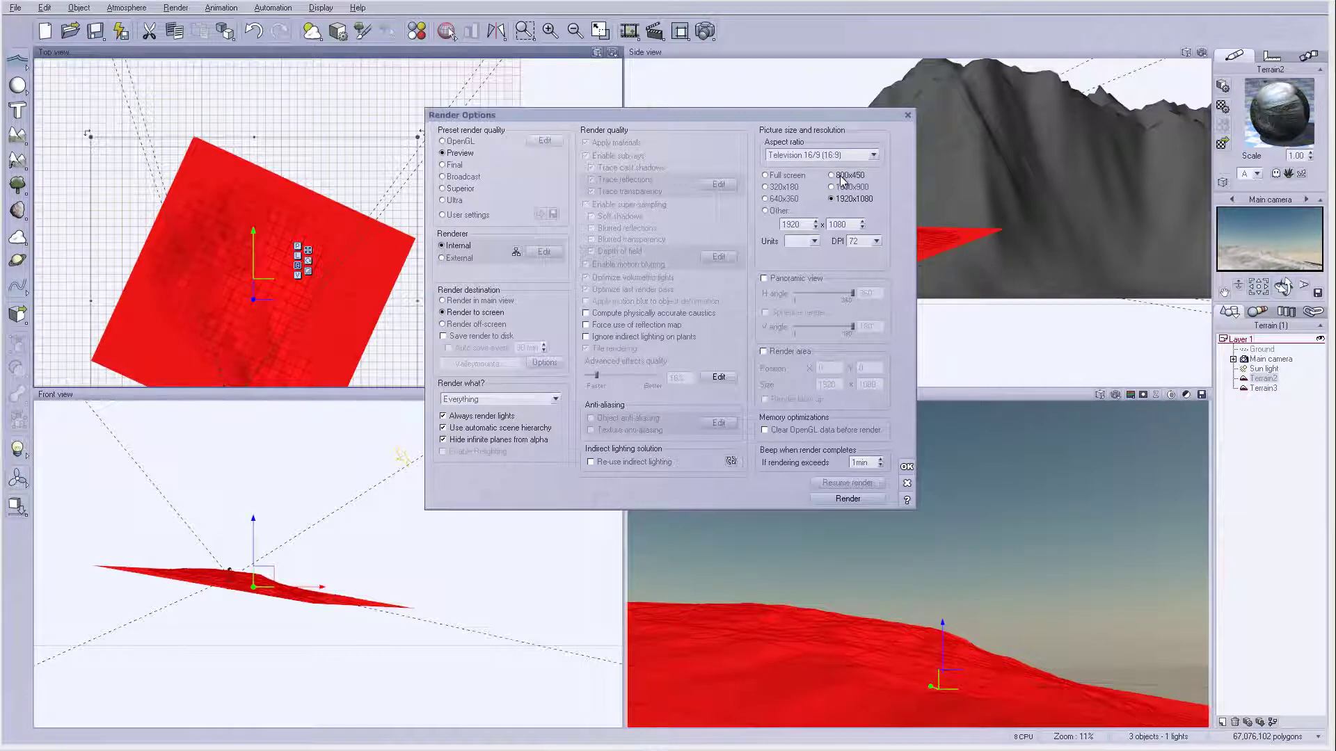
pyautogui.click(848, 499)
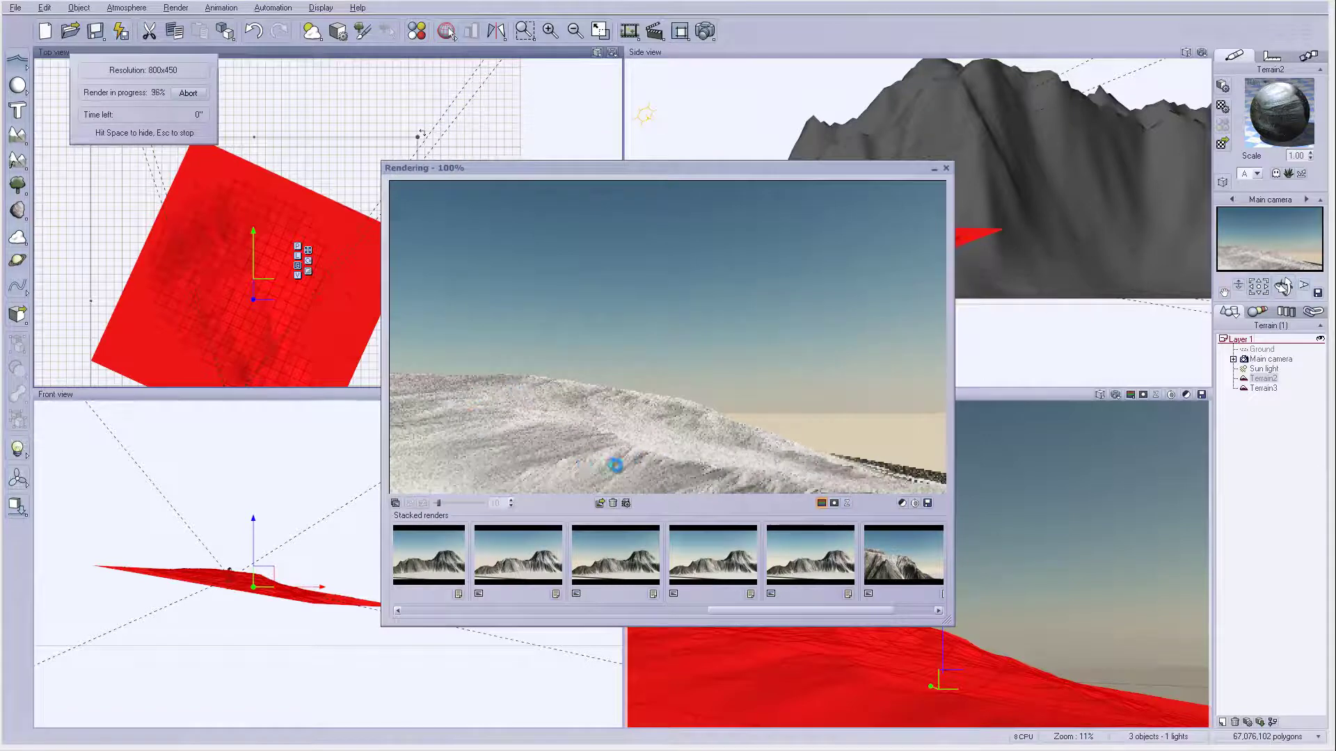
pyautogui.click(692, 515)
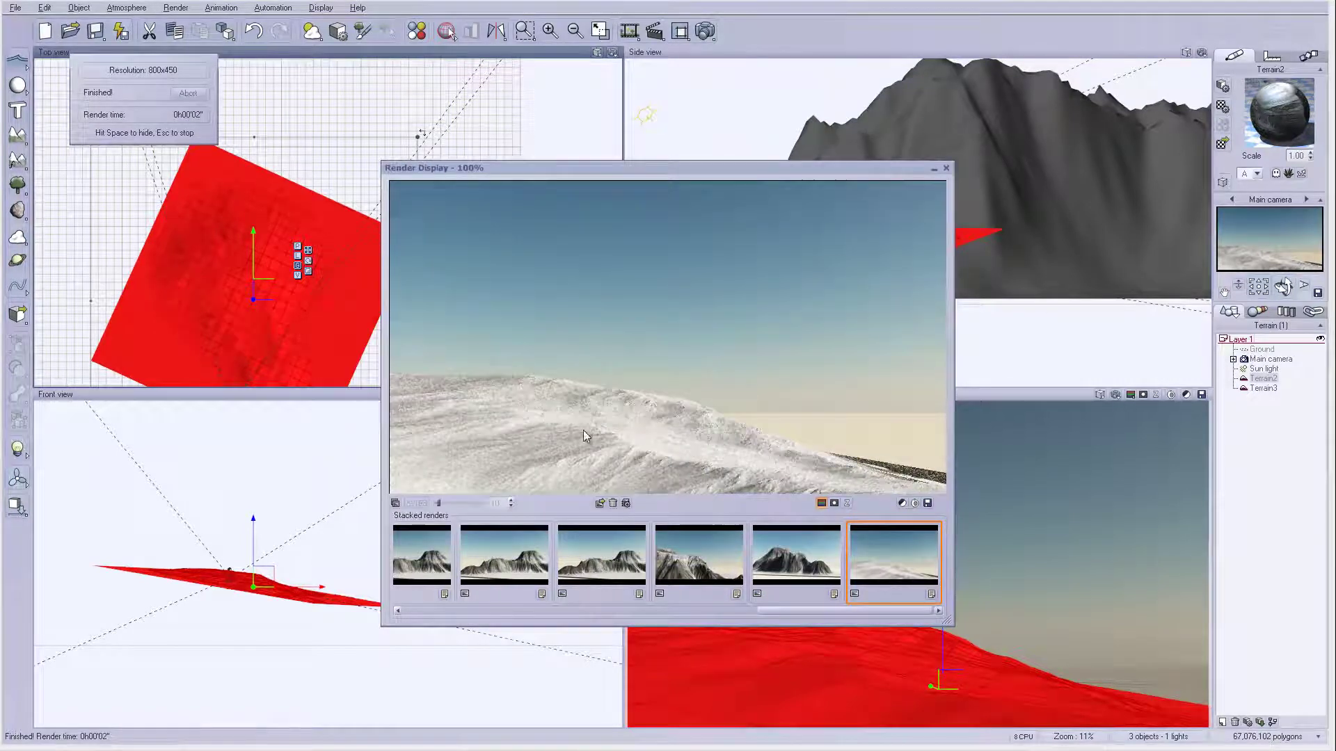
pyautogui.click(945, 167)
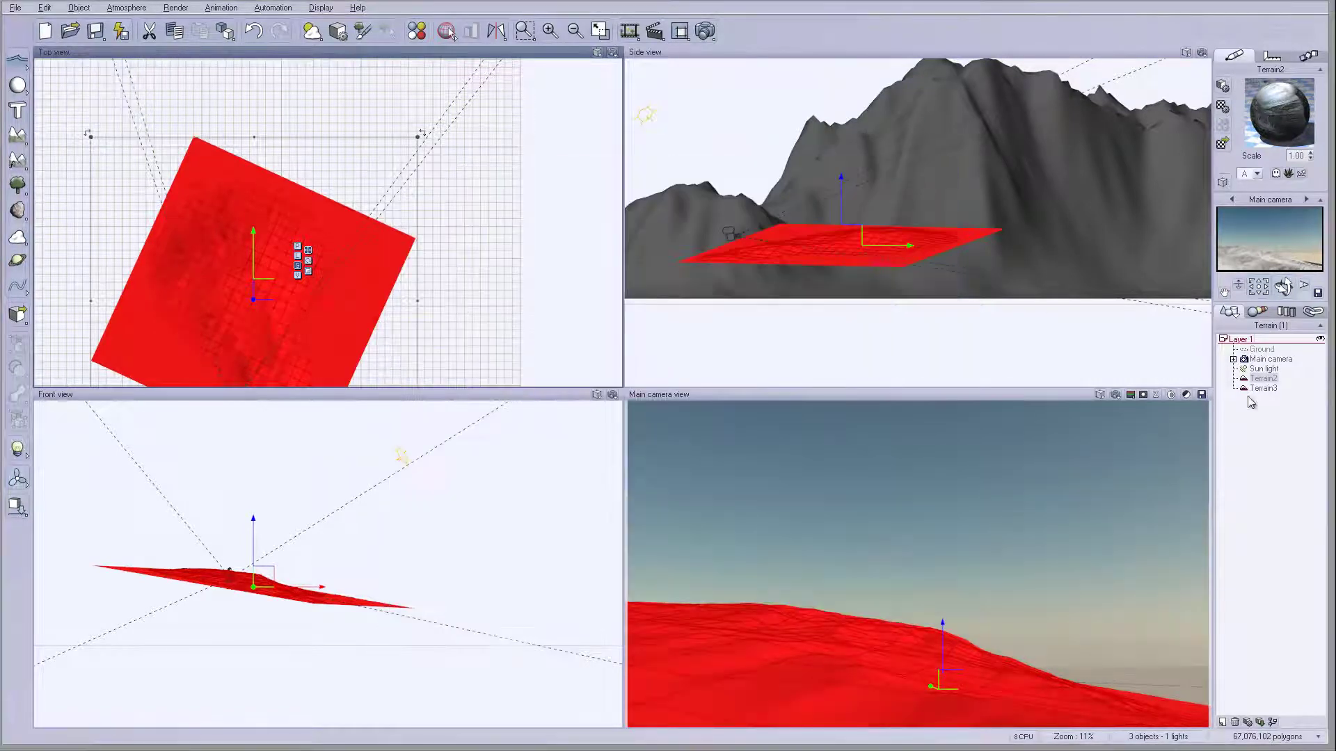
# Step: Make Terrain2 slightly taller and open its material in the Advanced Material Editor
pyautogui.moveTo(1018, 235); pyautogui.dragTo(1019, 259, button='right')
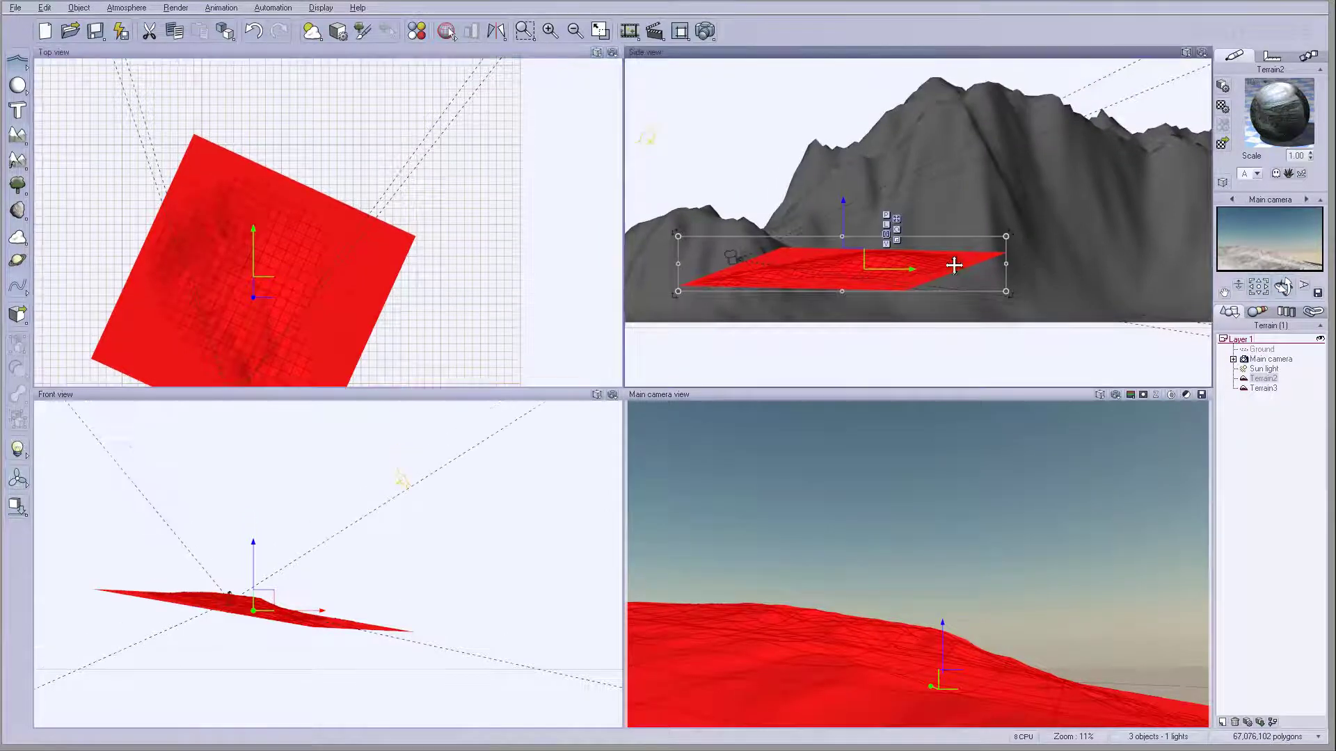
pyautogui.moveTo(841, 237); pyautogui.dragTo(843, 226)
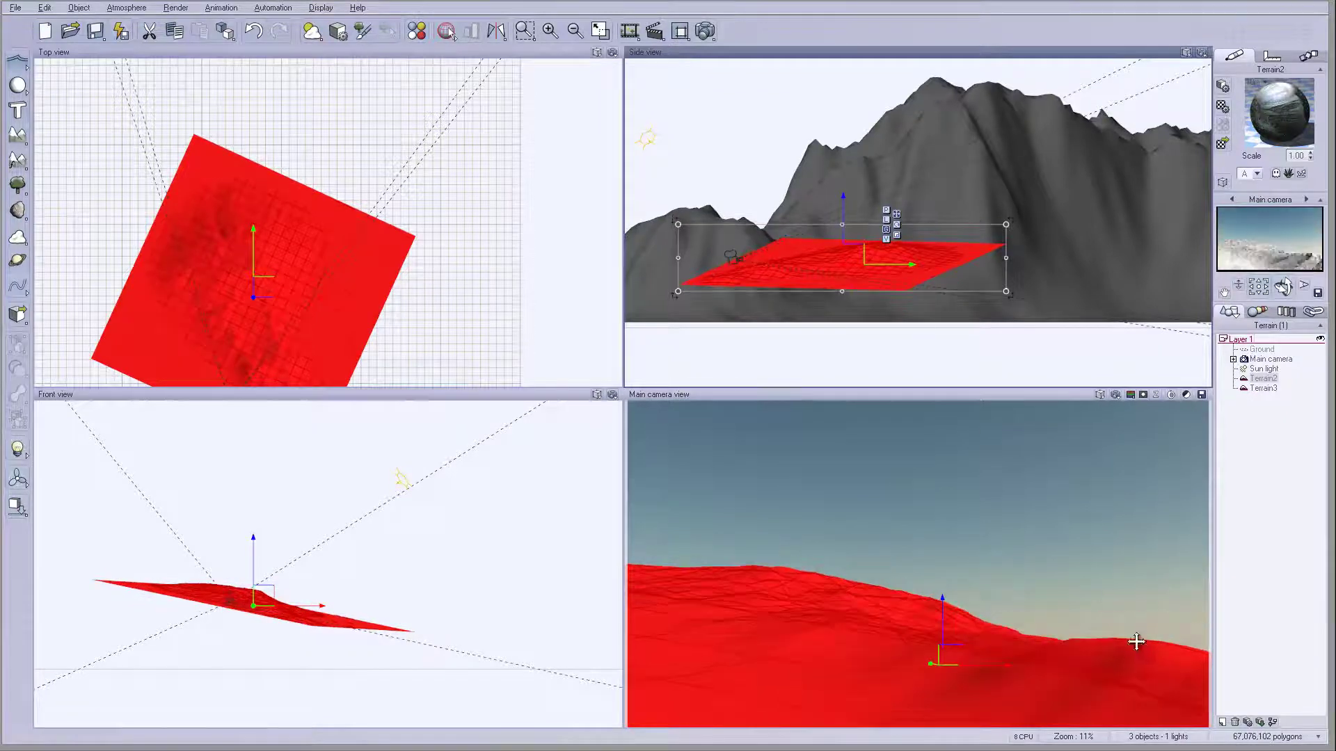
pyautogui.doubleClick(1277, 98)
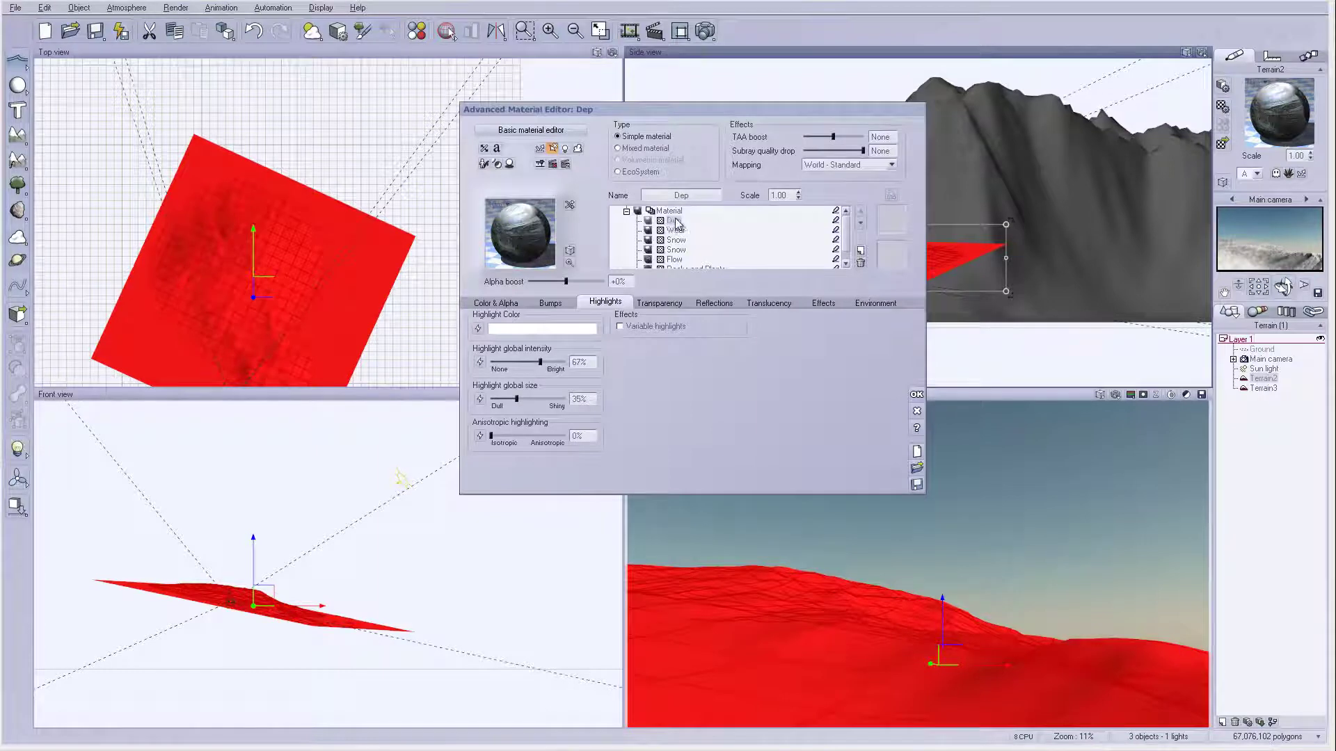
# Step: Set the second Snow layer's alpha boost to -61%, then show the first Snow layer's environment constraints
pyautogui.click(677, 240)
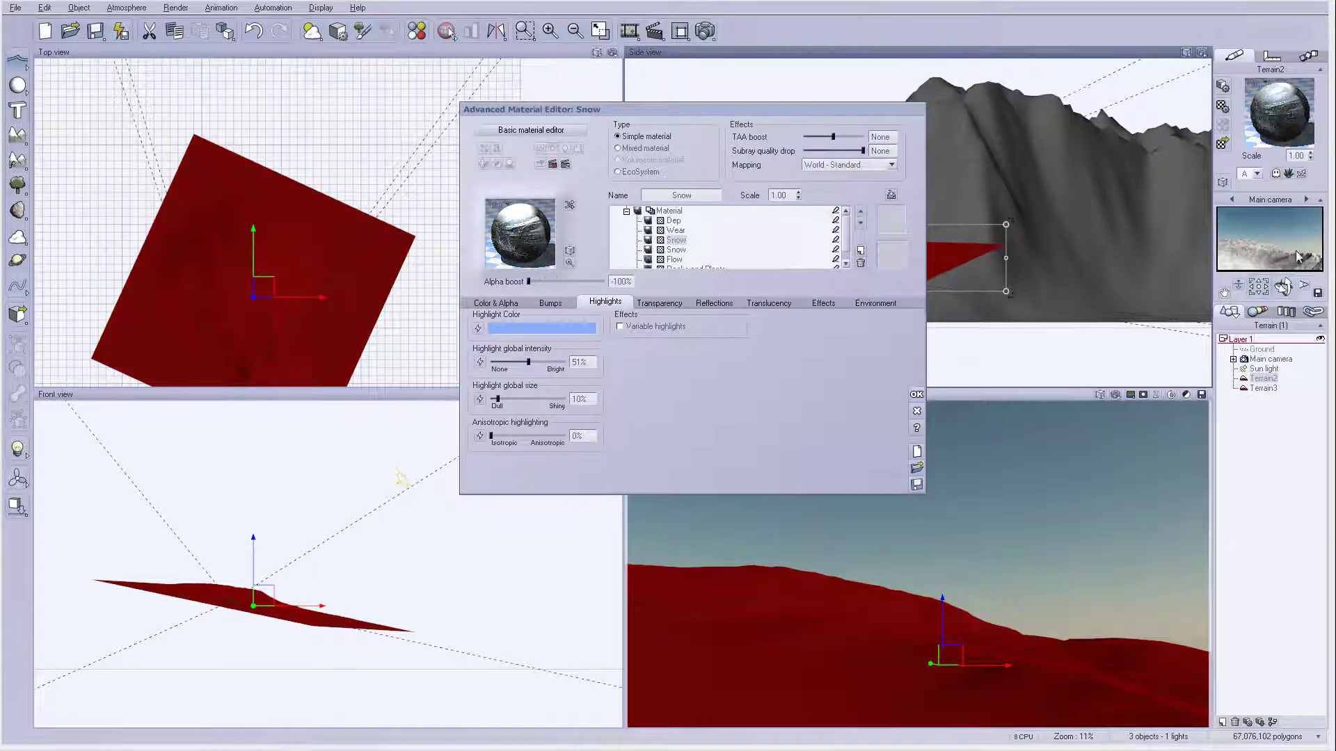
pyautogui.click(674, 250)
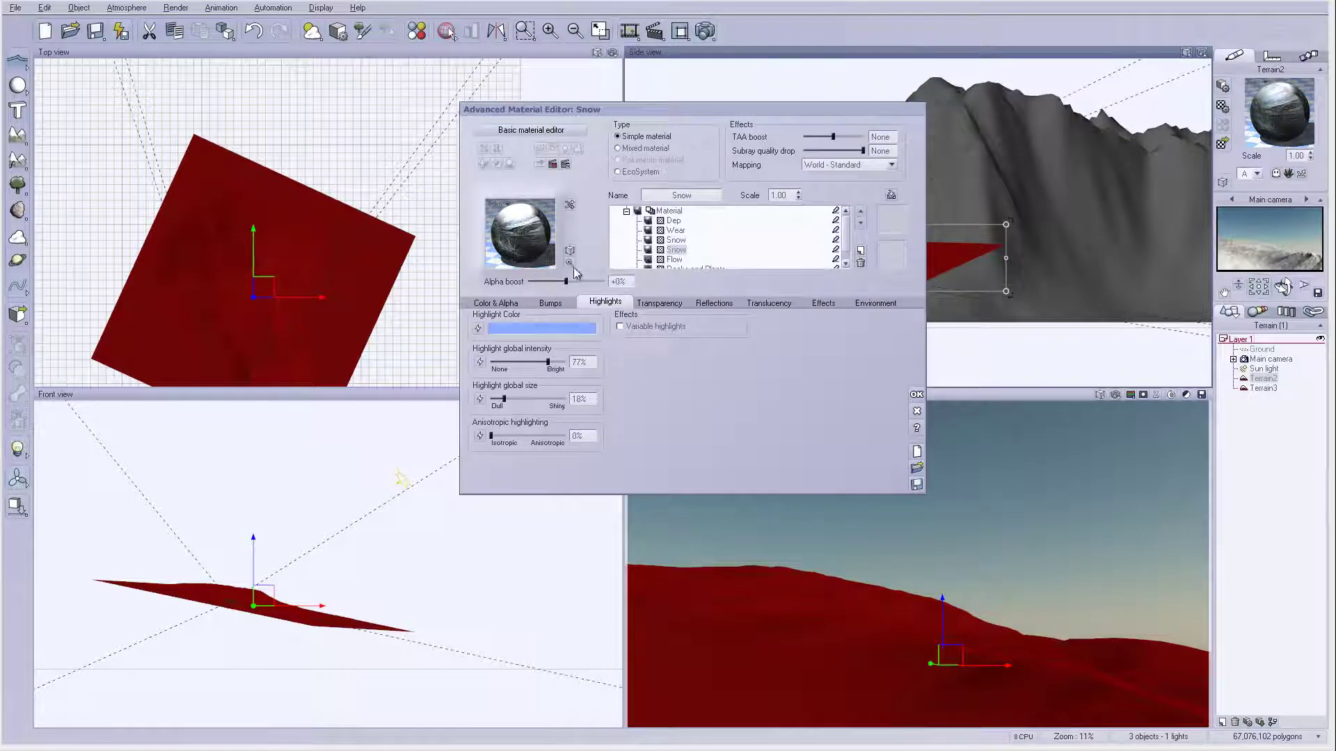
pyautogui.moveTo(574, 280); pyautogui.dragTo(535, 280)
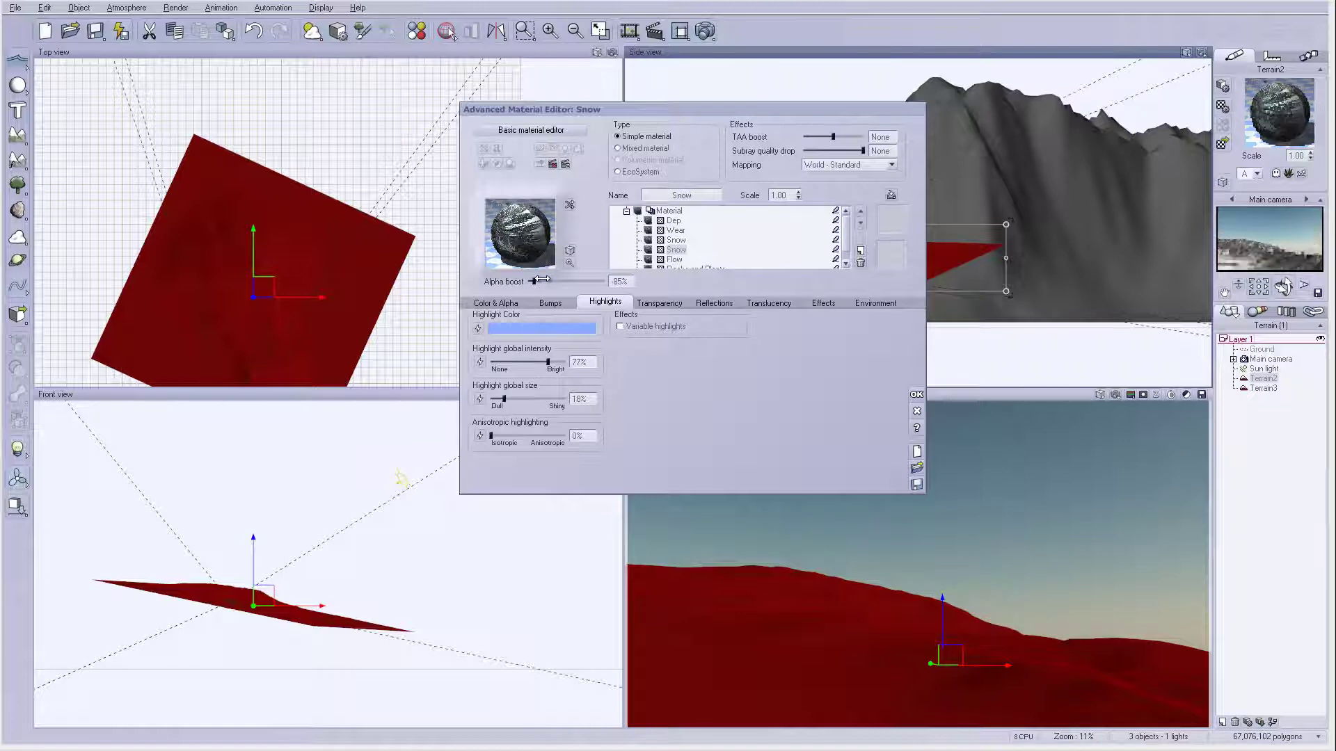
pyautogui.moveTo(546, 280); pyautogui.dragTo(550, 281)
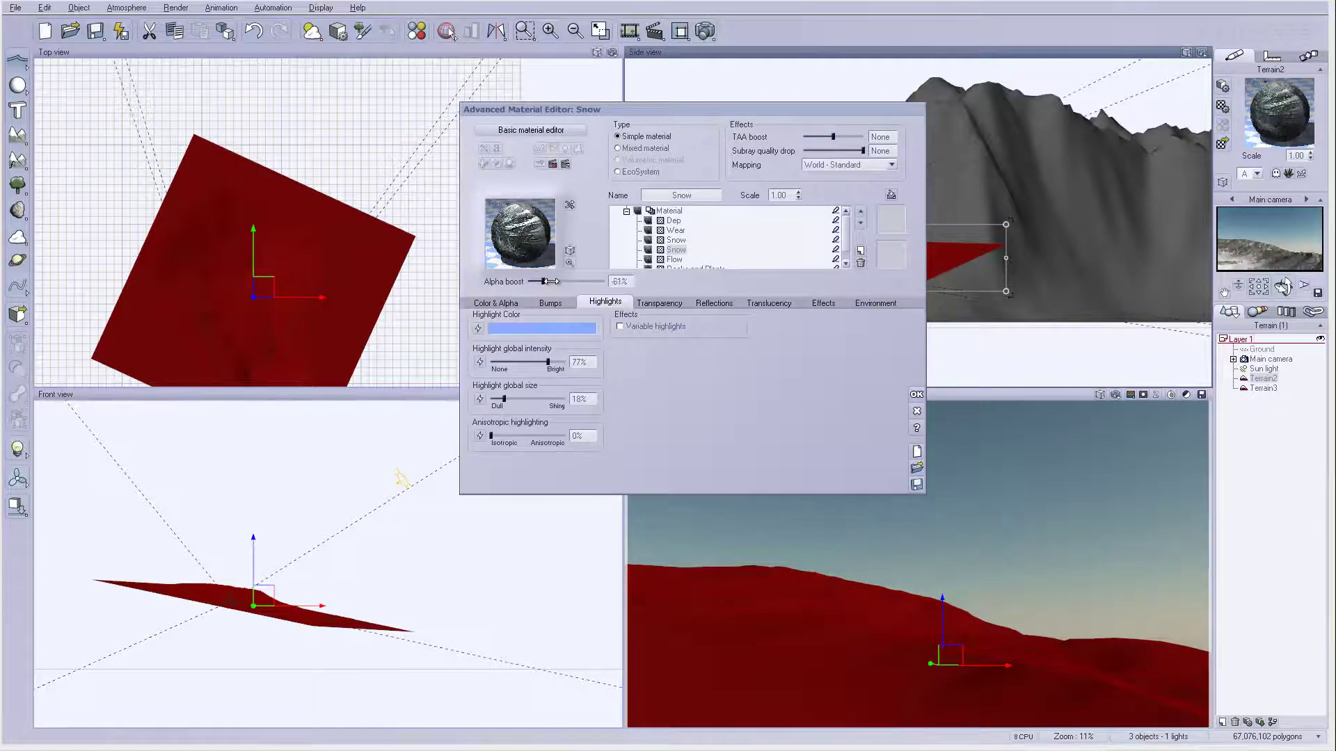
pyautogui.click(673, 241)
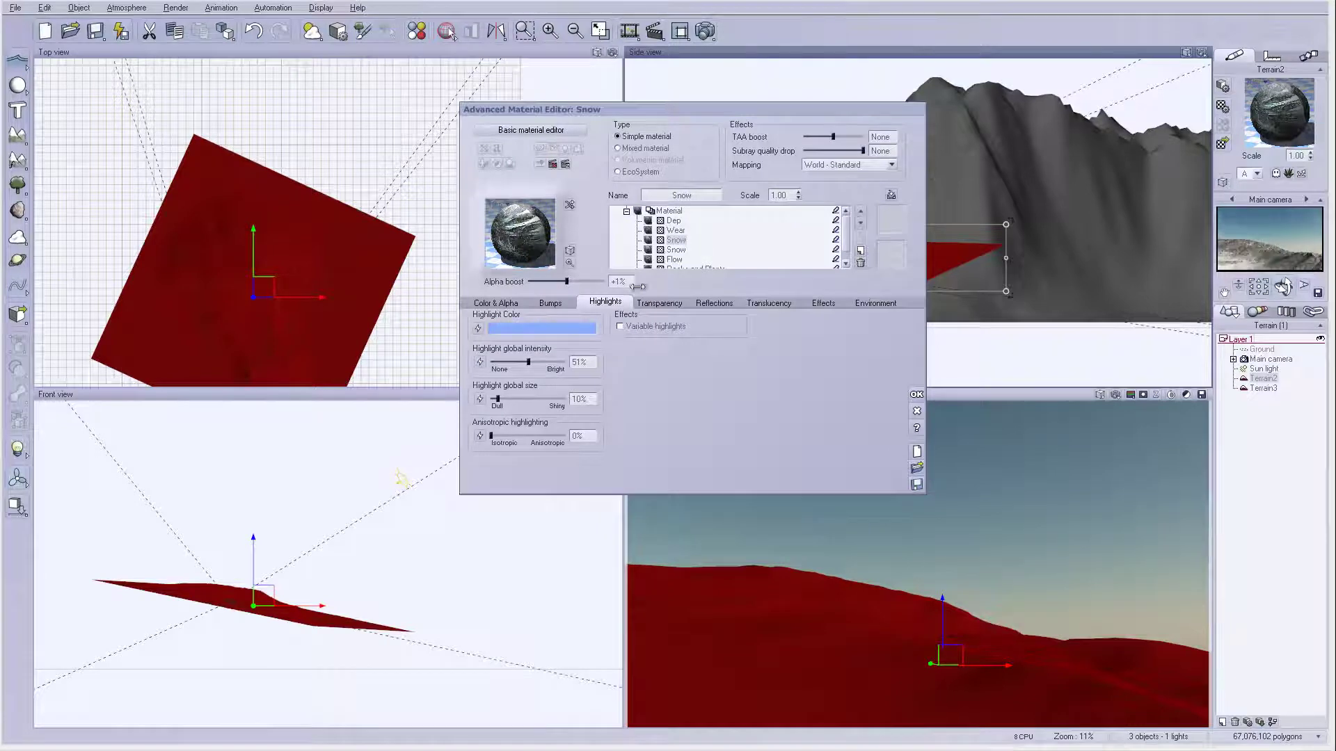
pyautogui.click(875, 304)
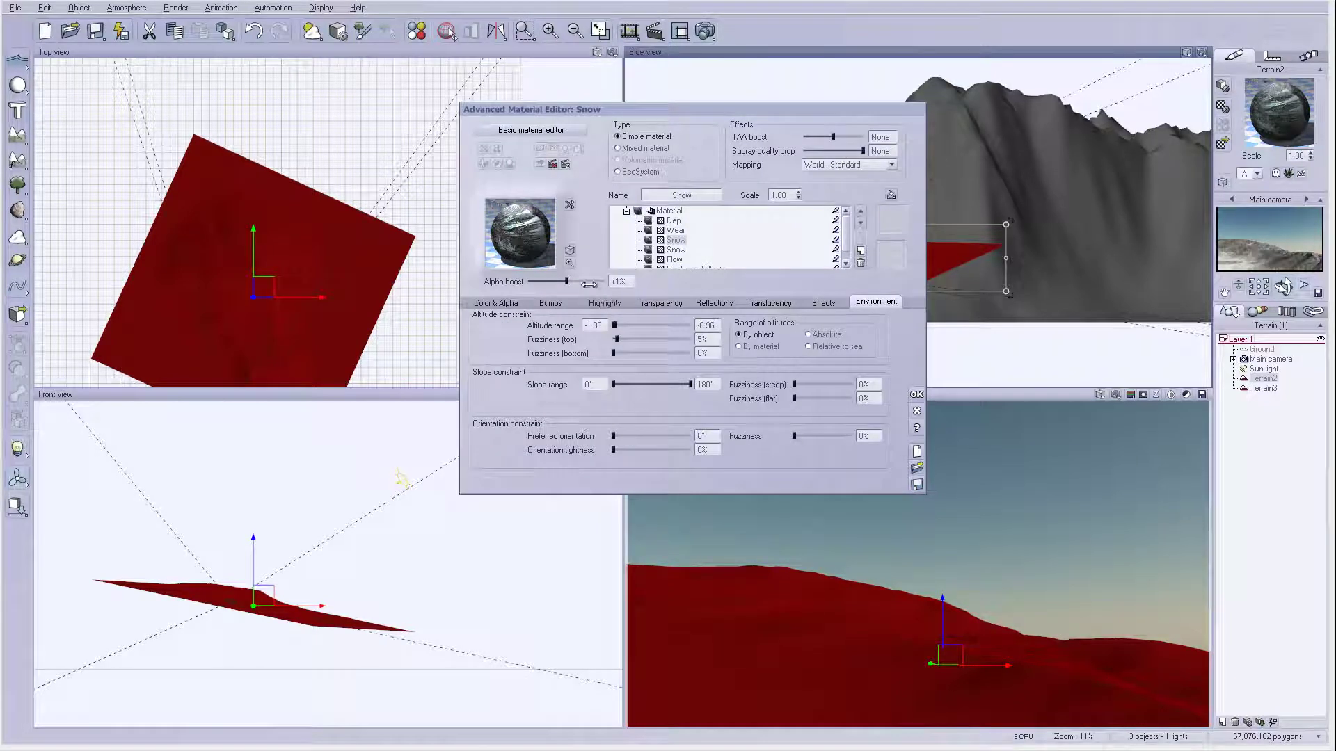
# Step: Limit the second Snow layer to altitudes -0.05 to 1.00, slopes up to 54°, flat fuzziness 7%, then render
pyautogui.click(768, 250)
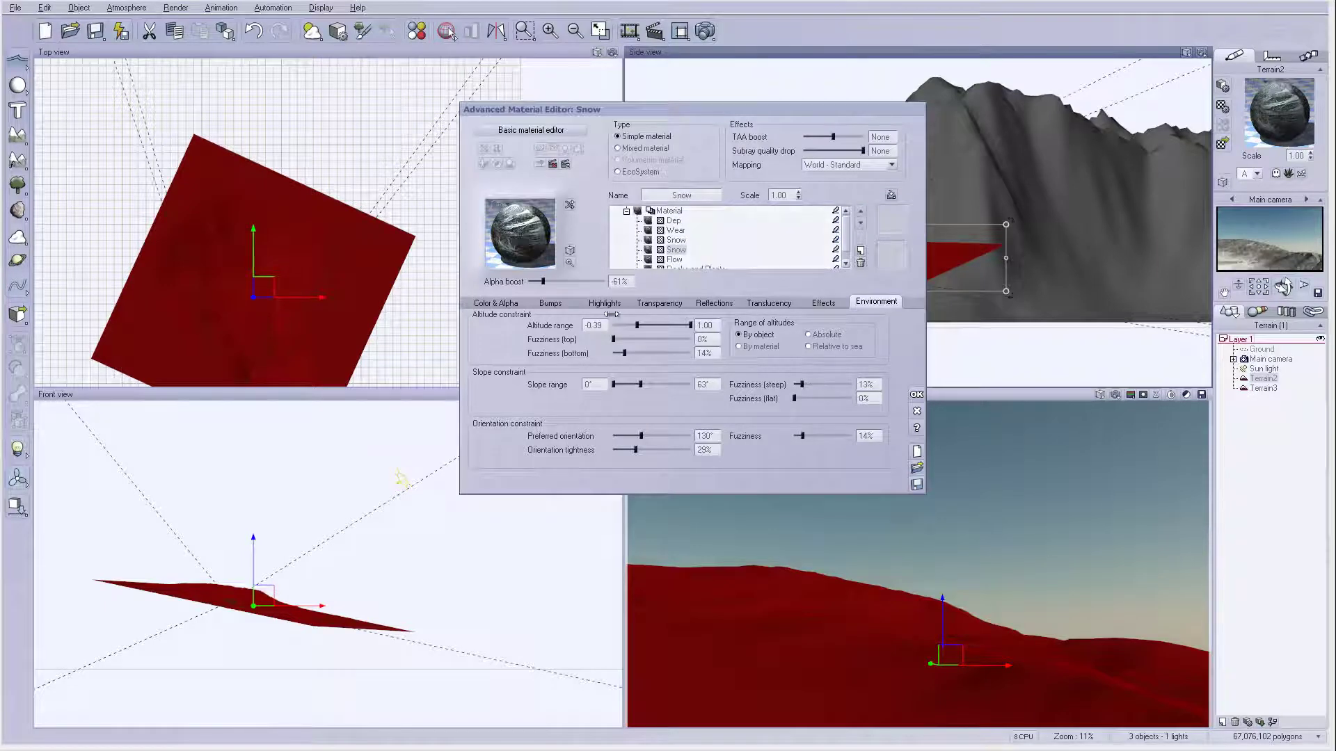
pyautogui.moveTo(636, 324); pyautogui.dragTo(531, 324)
pyautogui.moveTo(691, 325)
pyautogui.mouseDown()
pyautogui.moveTo(679, 325)
pyautogui.moveTo(695, 325)
pyautogui.mouseUp()
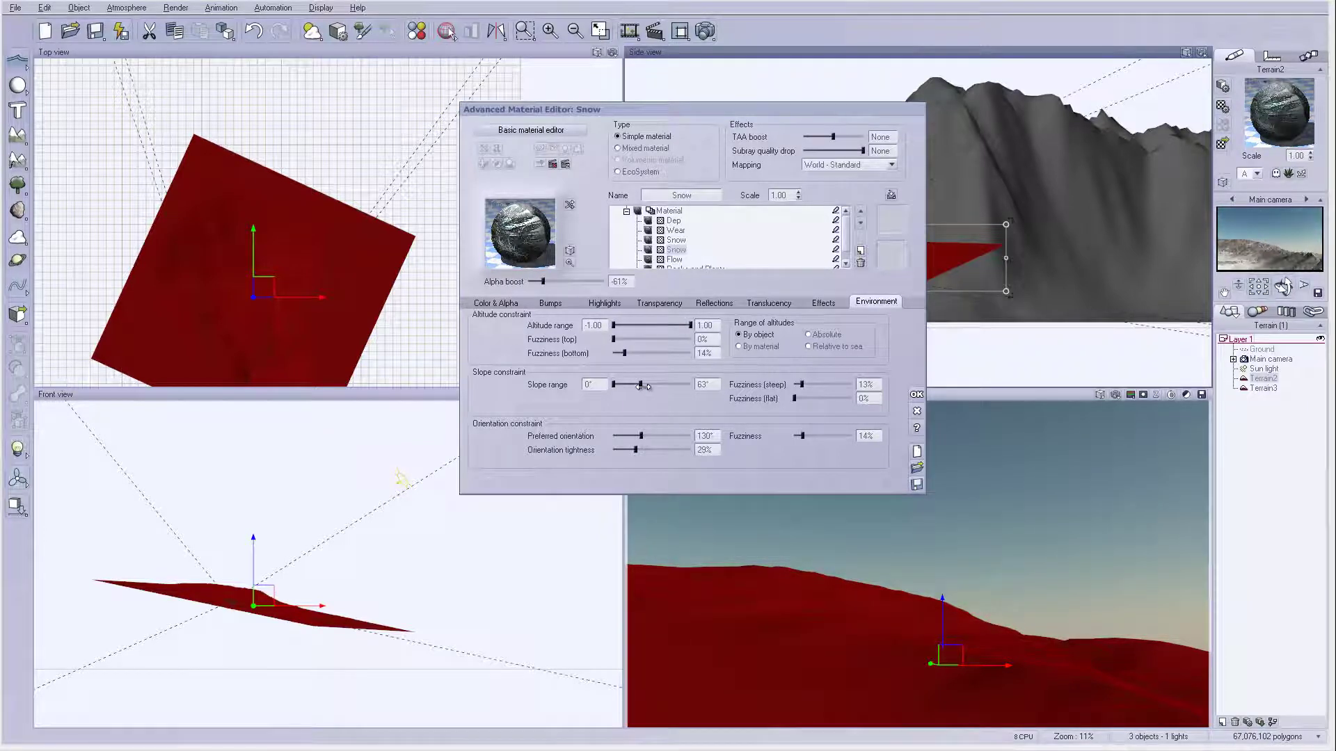
pyautogui.moveTo(550, 281); pyautogui.dragTo(570, 281)
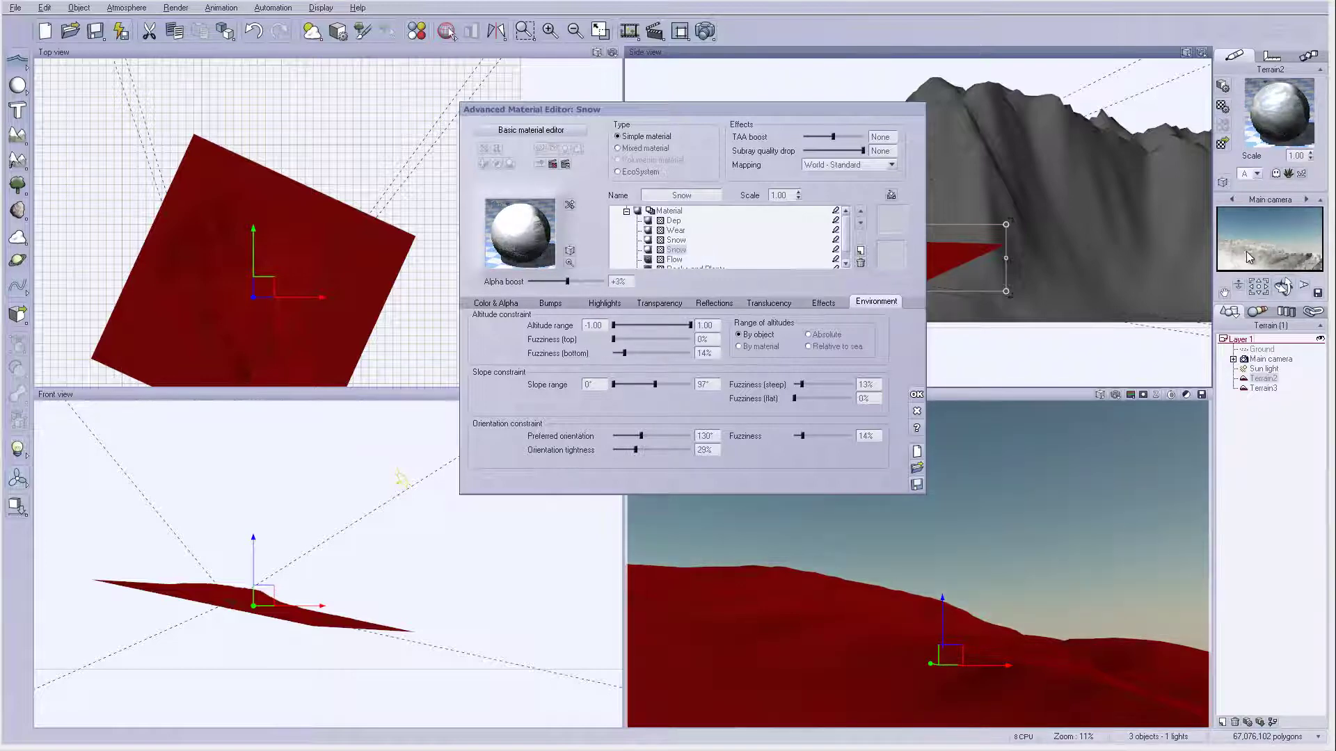
pyautogui.moveTo(666, 382); pyautogui.dragTo(652, 380)
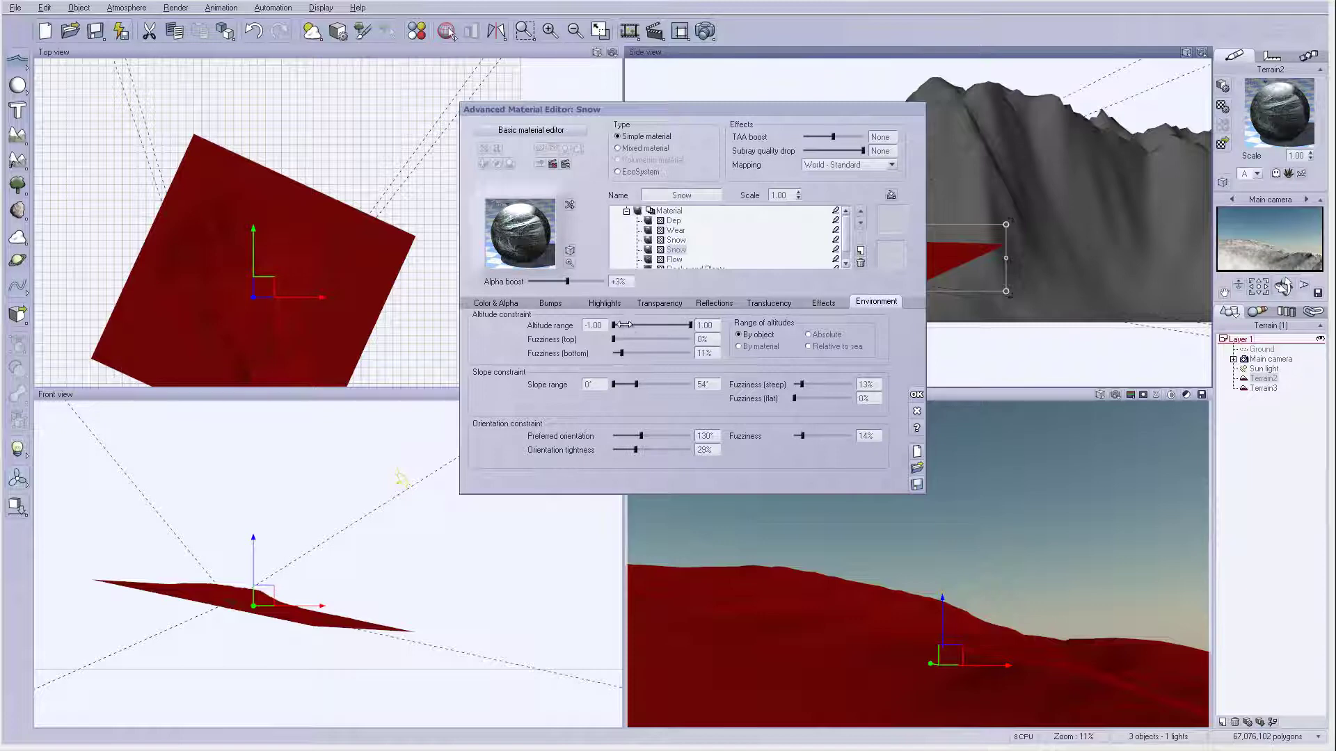
pyautogui.moveTo(625, 329); pyautogui.dragTo(654, 320)
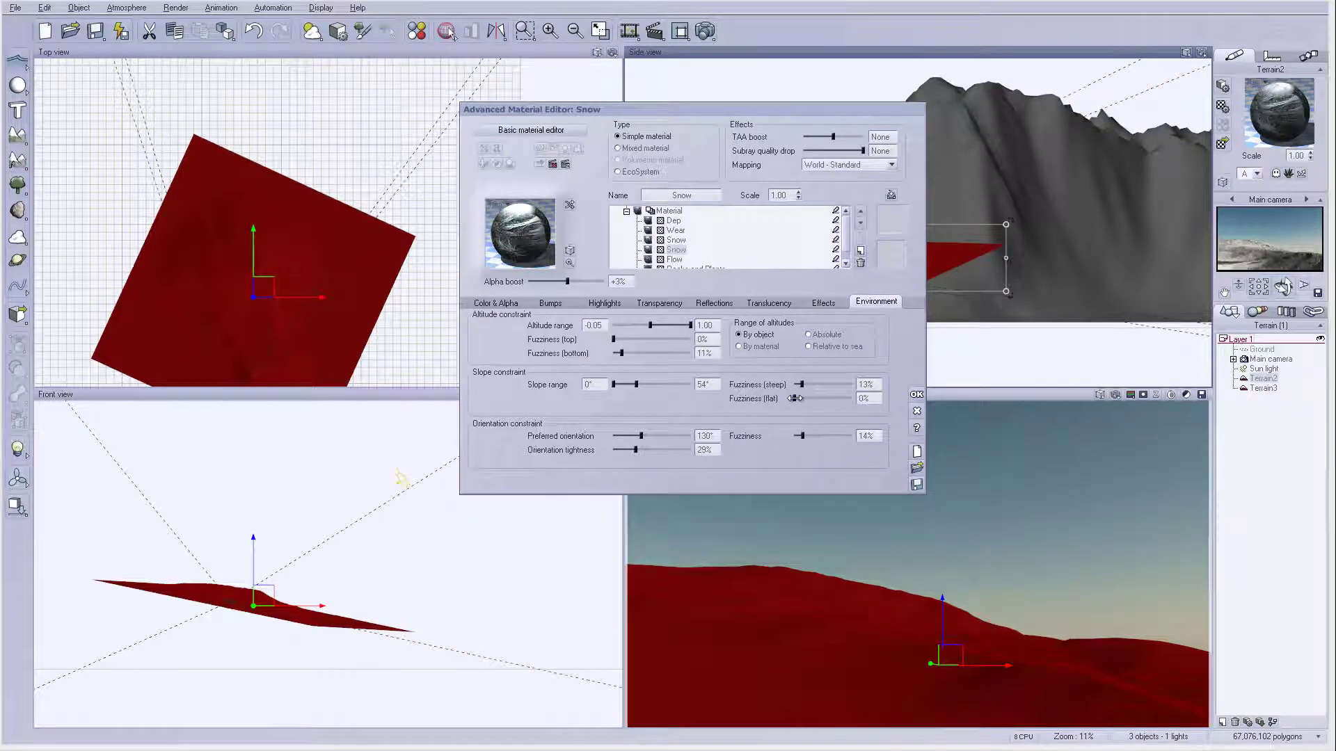
pyautogui.moveTo(800, 399); pyautogui.dragTo(801, 399)
pyautogui.click(706, 32)
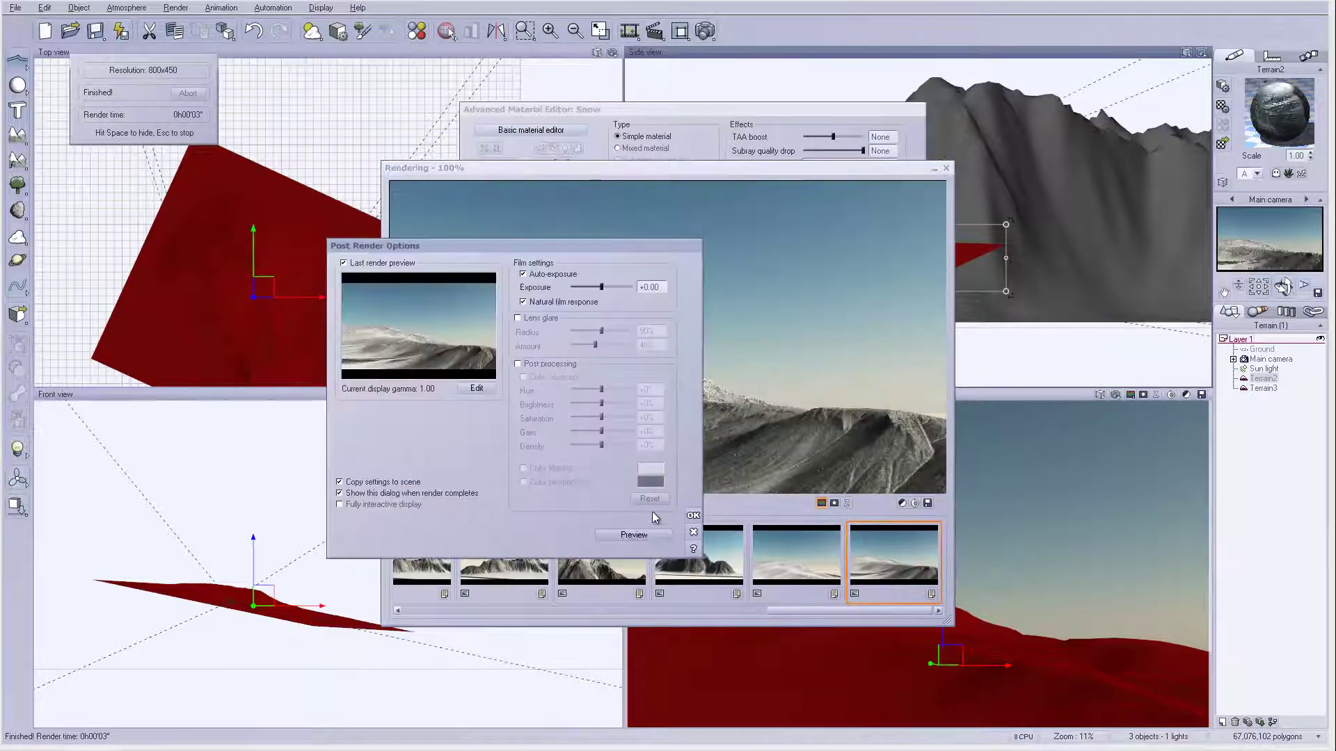
# Step: Close the render, apply the material, stretch Terrain2 taller in Side view, and reopen its material
pyautogui.click(692, 515)
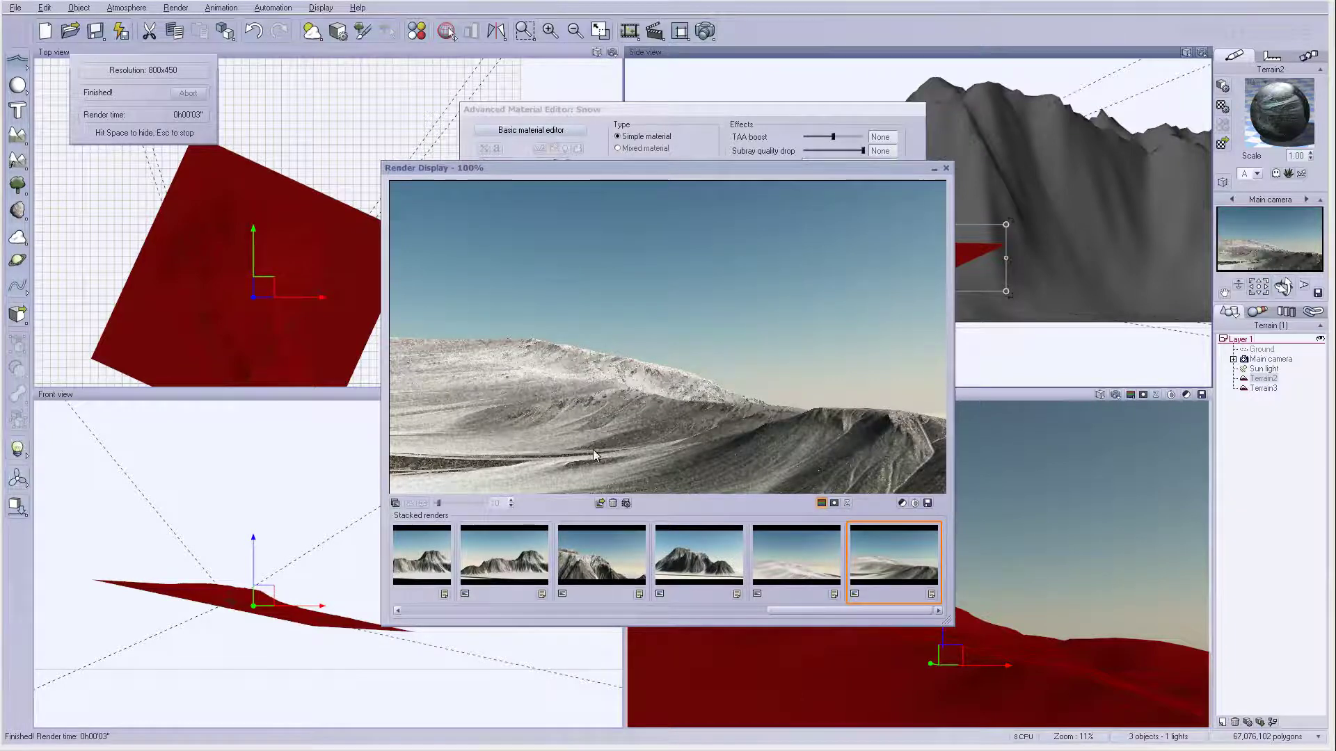
pyautogui.click(945, 169)
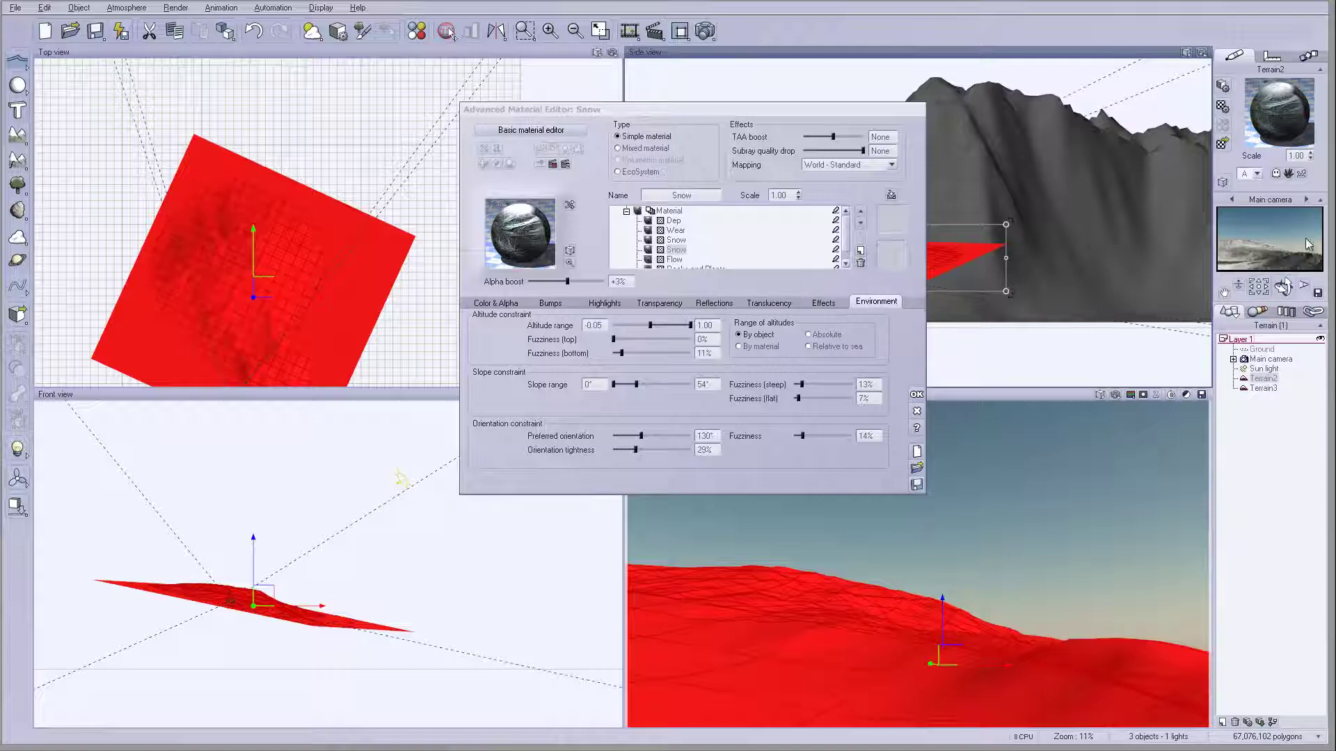
pyautogui.moveTo(1250, 250)
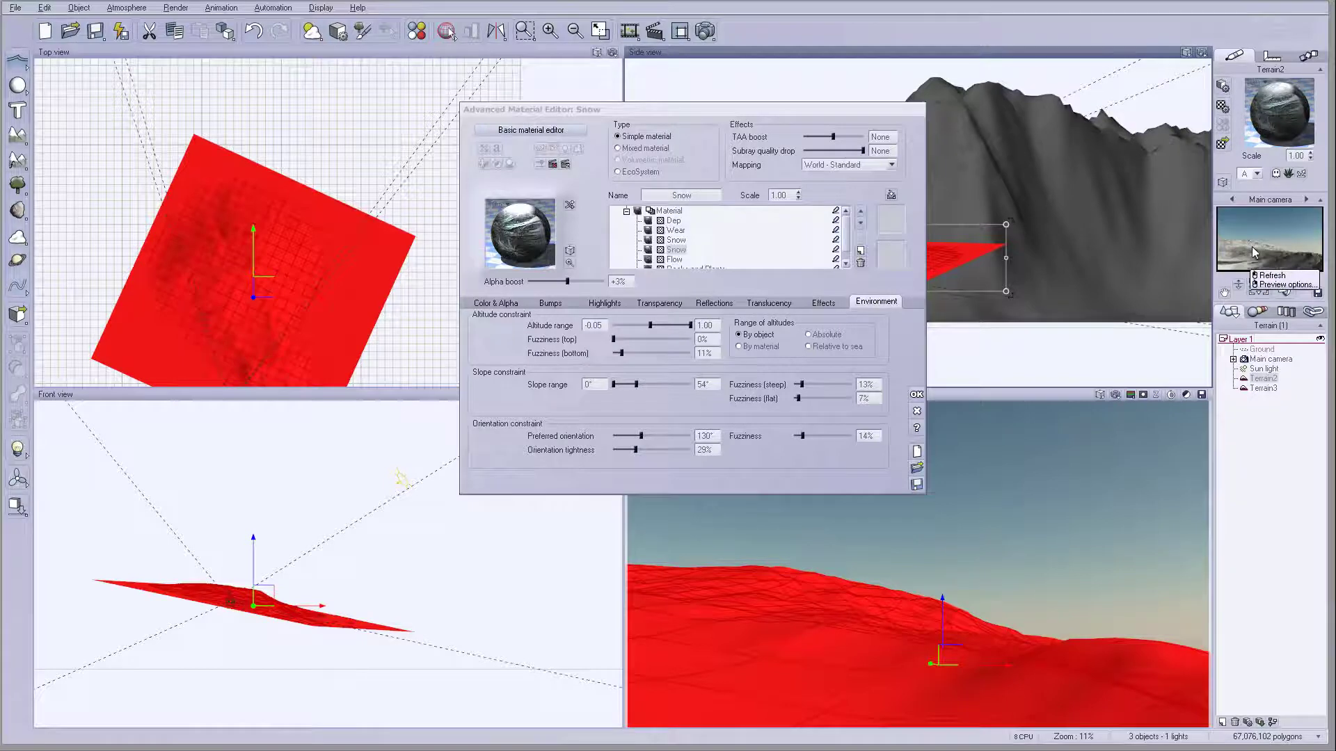
pyautogui.click(916, 396)
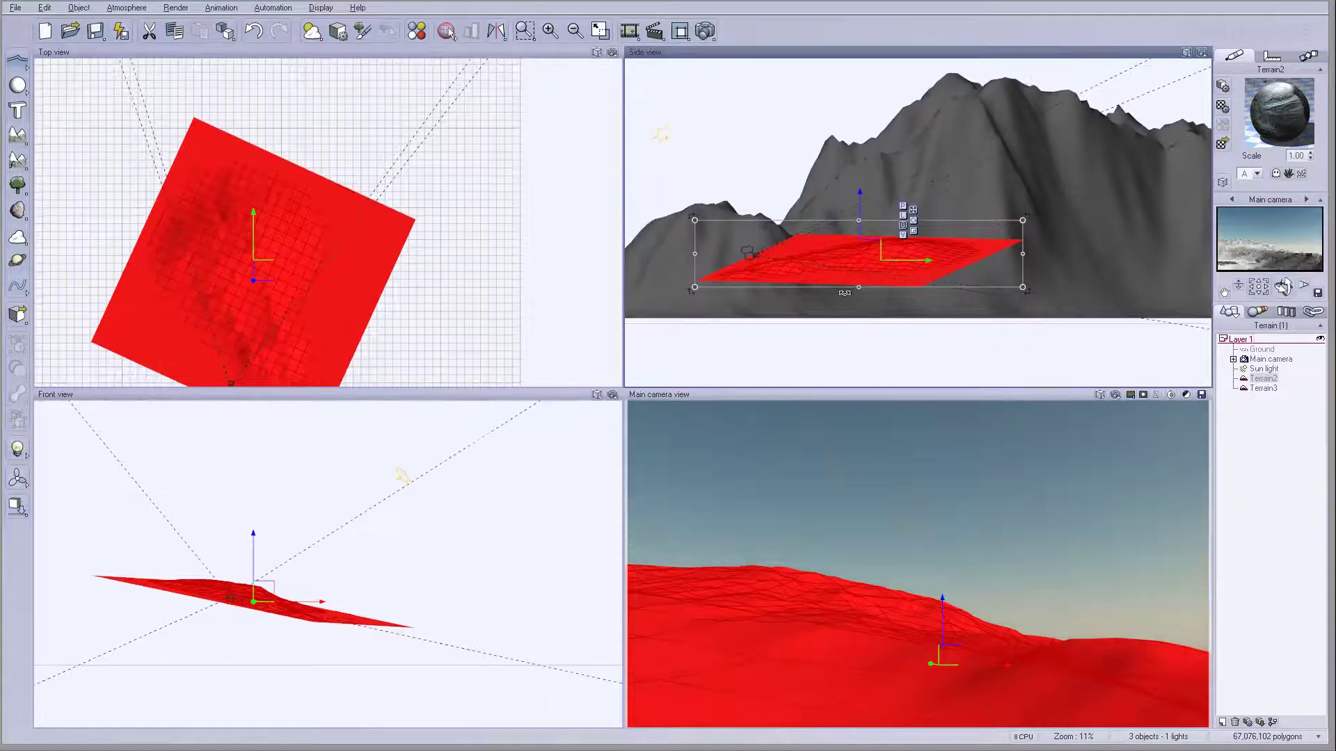
pyautogui.moveTo(857, 288); pyautogui.dragTo(860, 308)
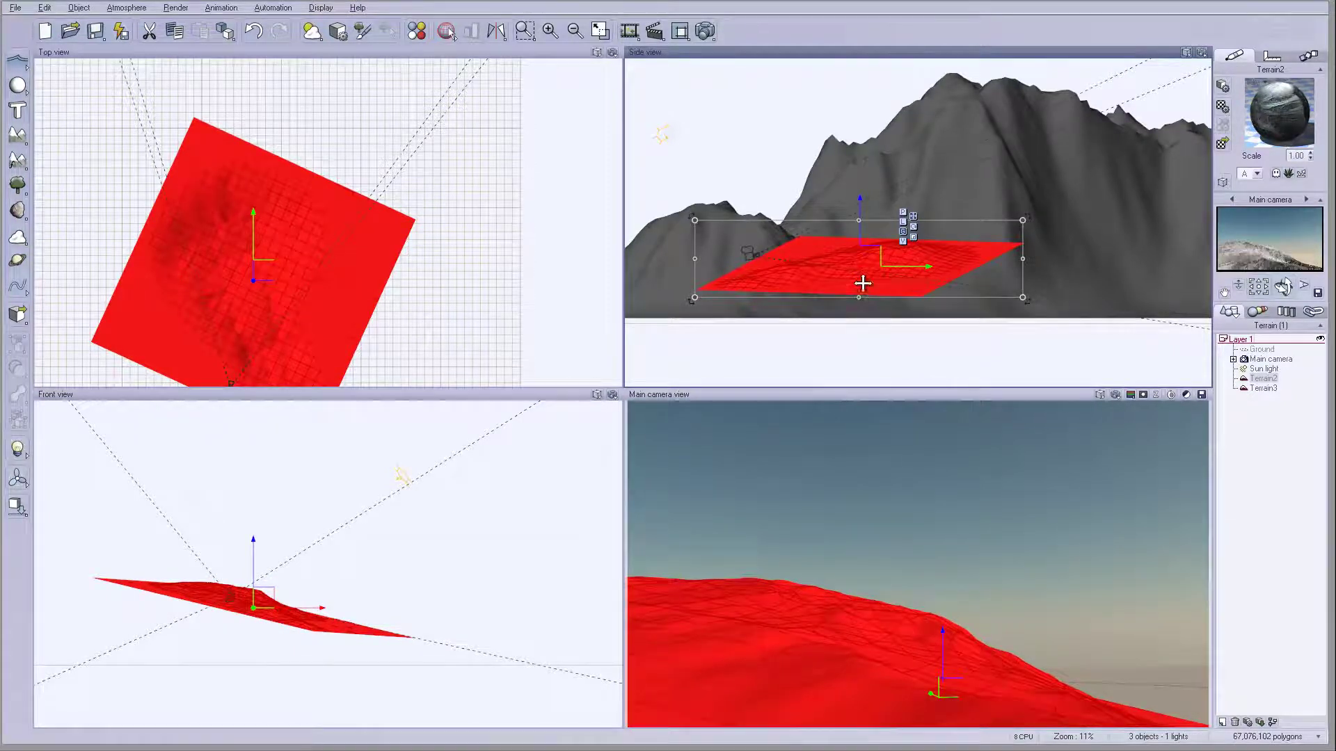
pyautogui.doubleClick(1259, 117)
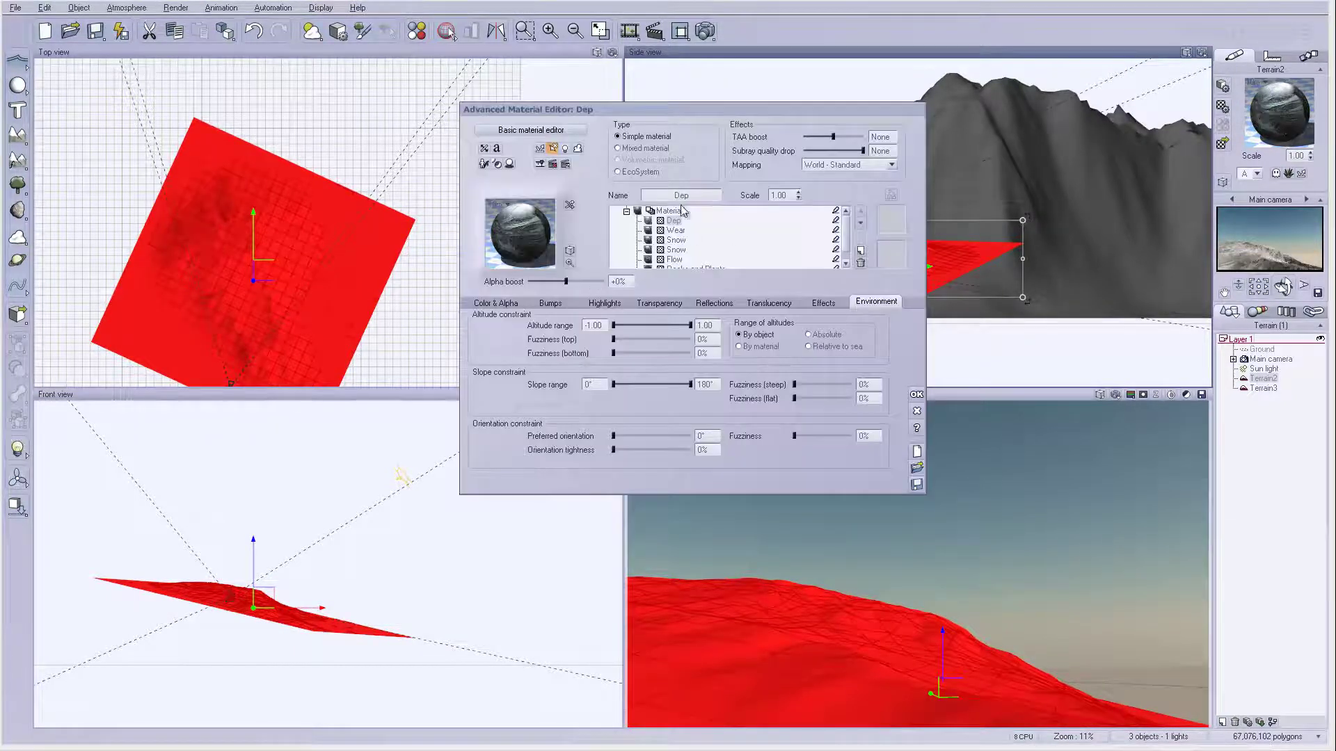
# Step: Raise the first Snow layer's alpha boost to +36% and widen the second Snow's slope range to 68°
pyautogui.click(675, 239)
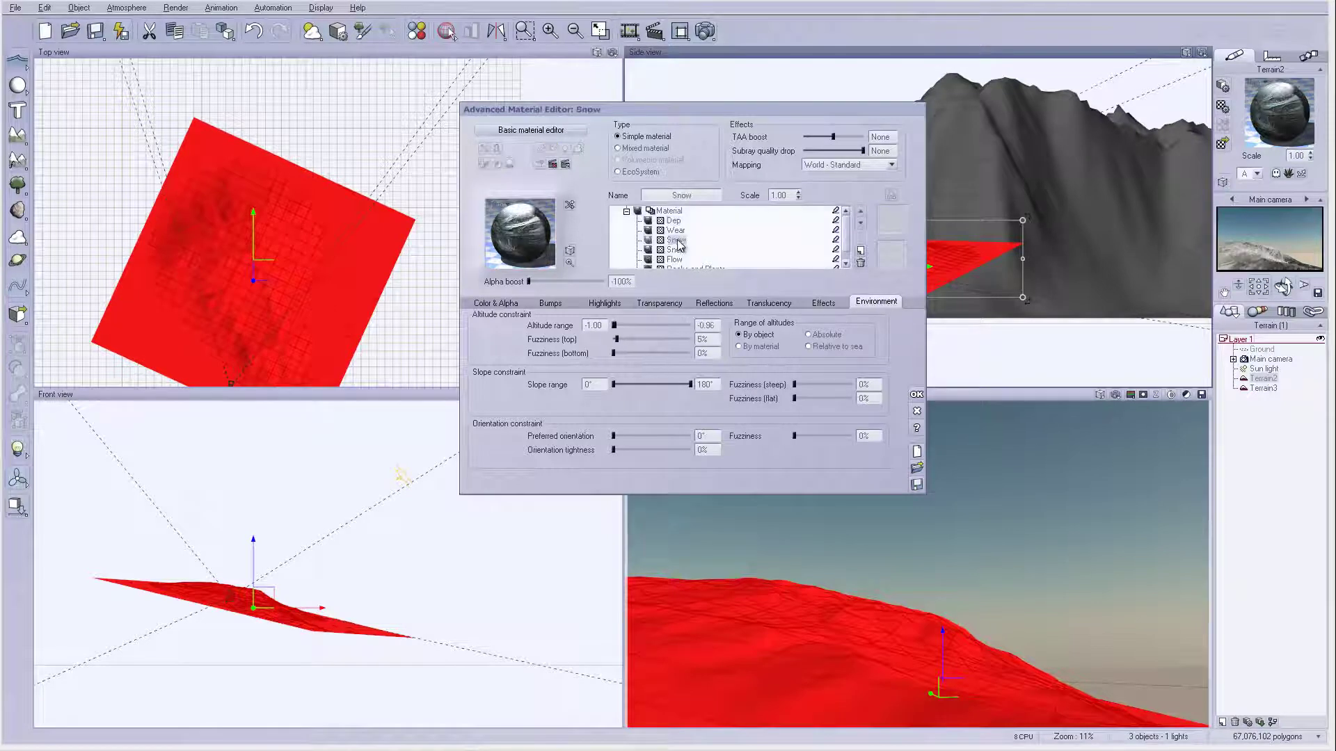
pyautogui.moveTo(603, 282); pyautogui.dragTo(596, 282)
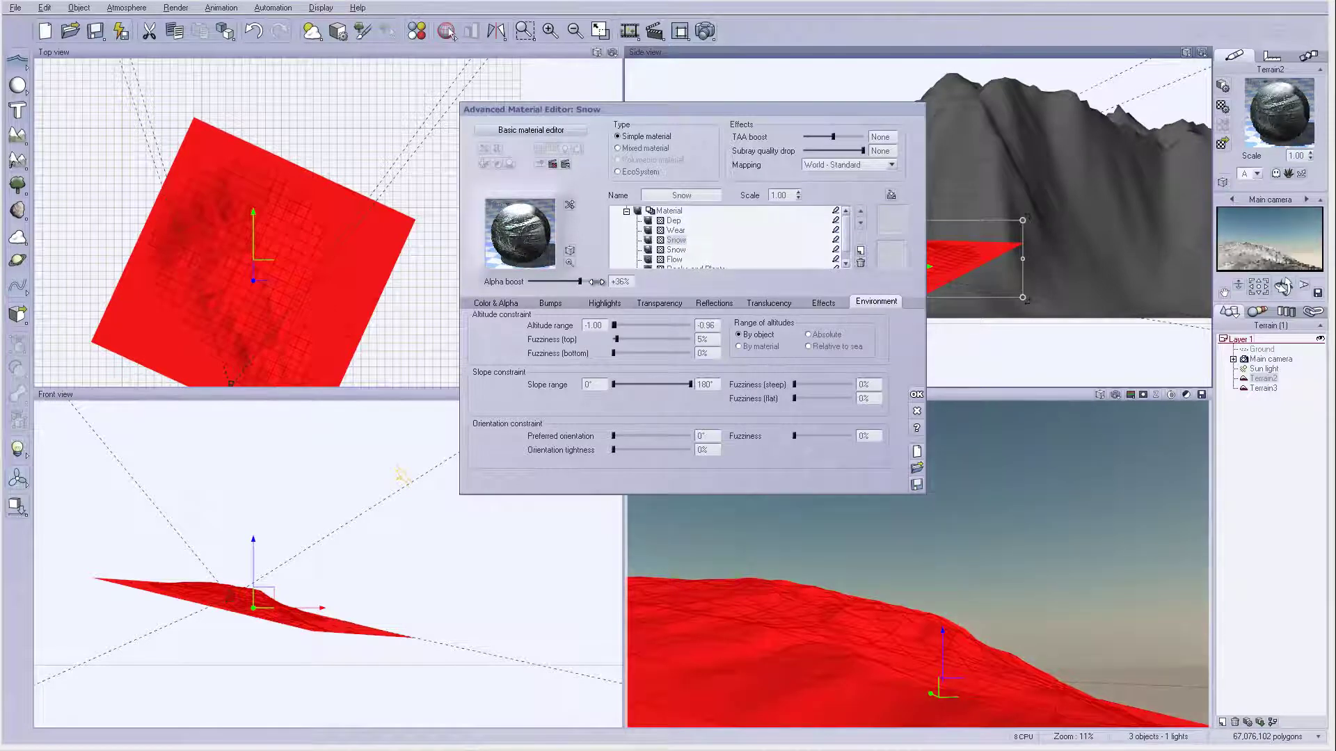
pyautogui.click(631, 280)
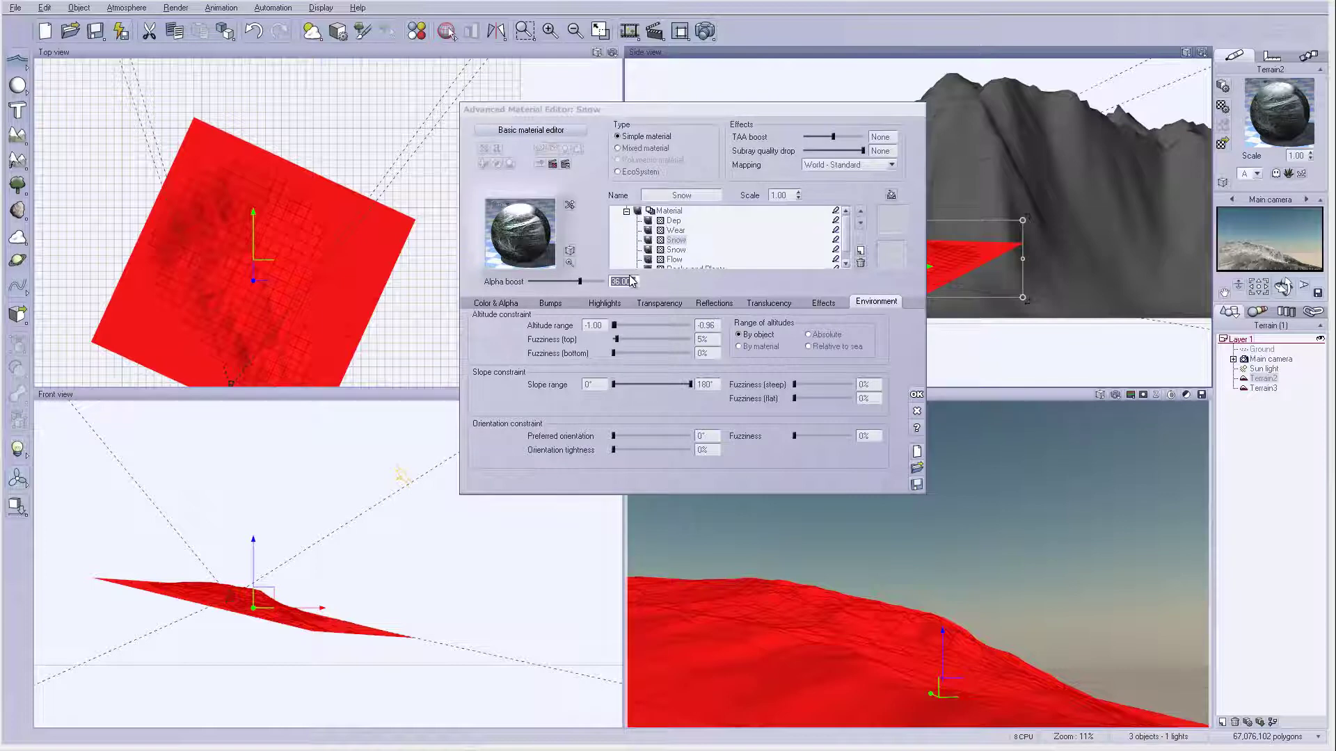
pyautogui.click(676, 250)
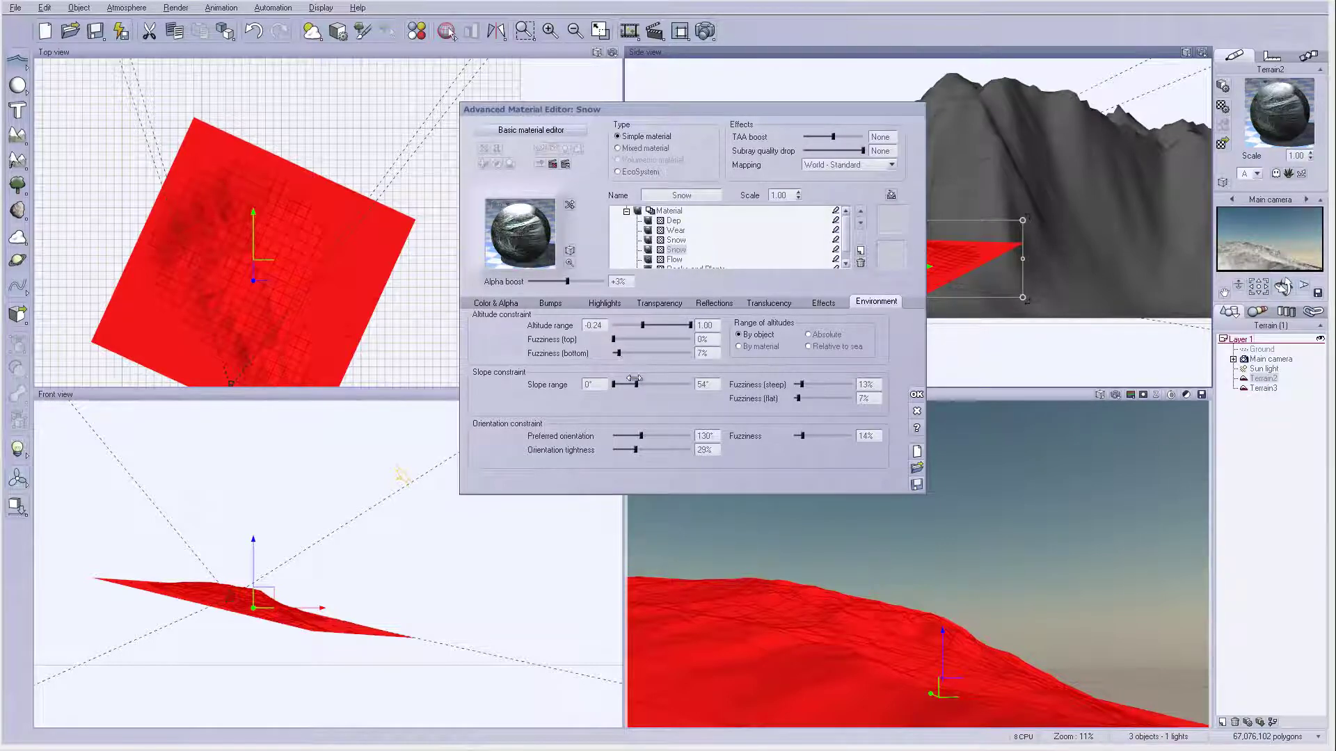
pyautogui.moveTo(636, 384); pyautogui.dragTo(641, 385)
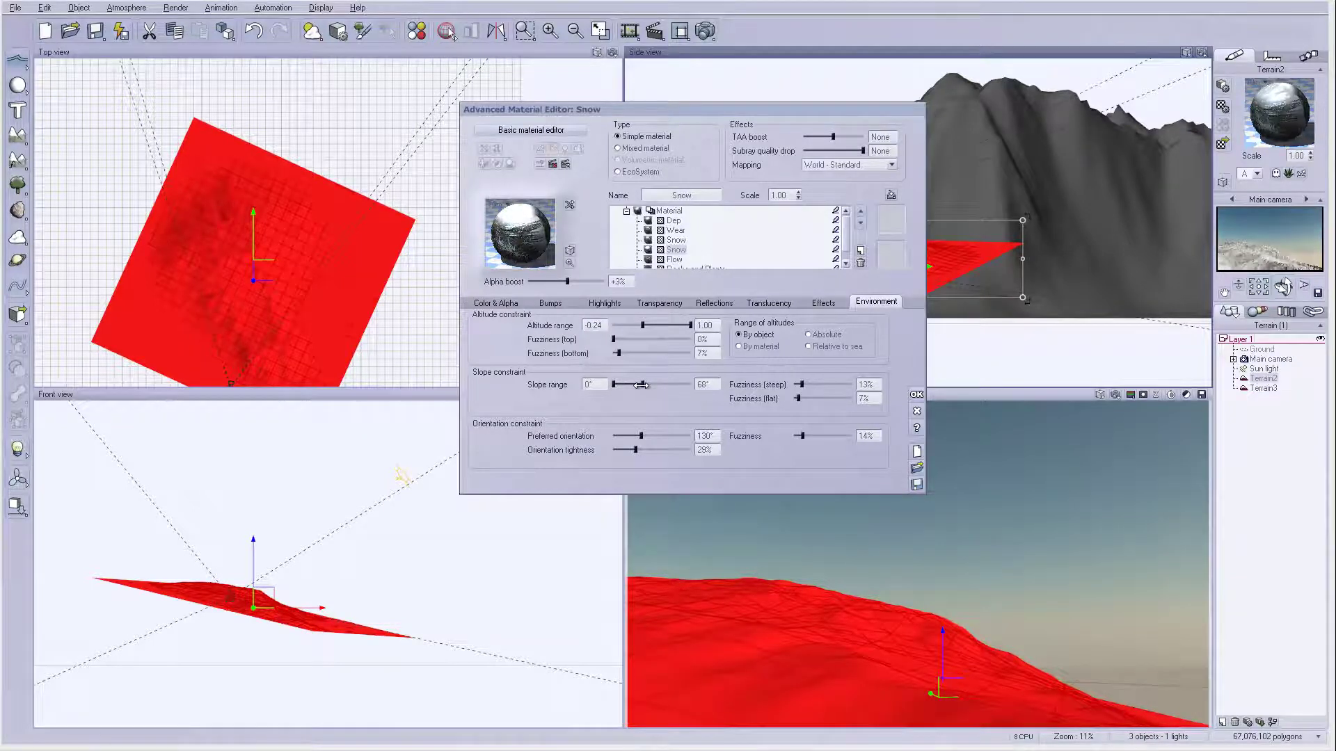
# Step: Render the snowier terrain, then close the render and the material editor
pyautogui.click(705, 31)
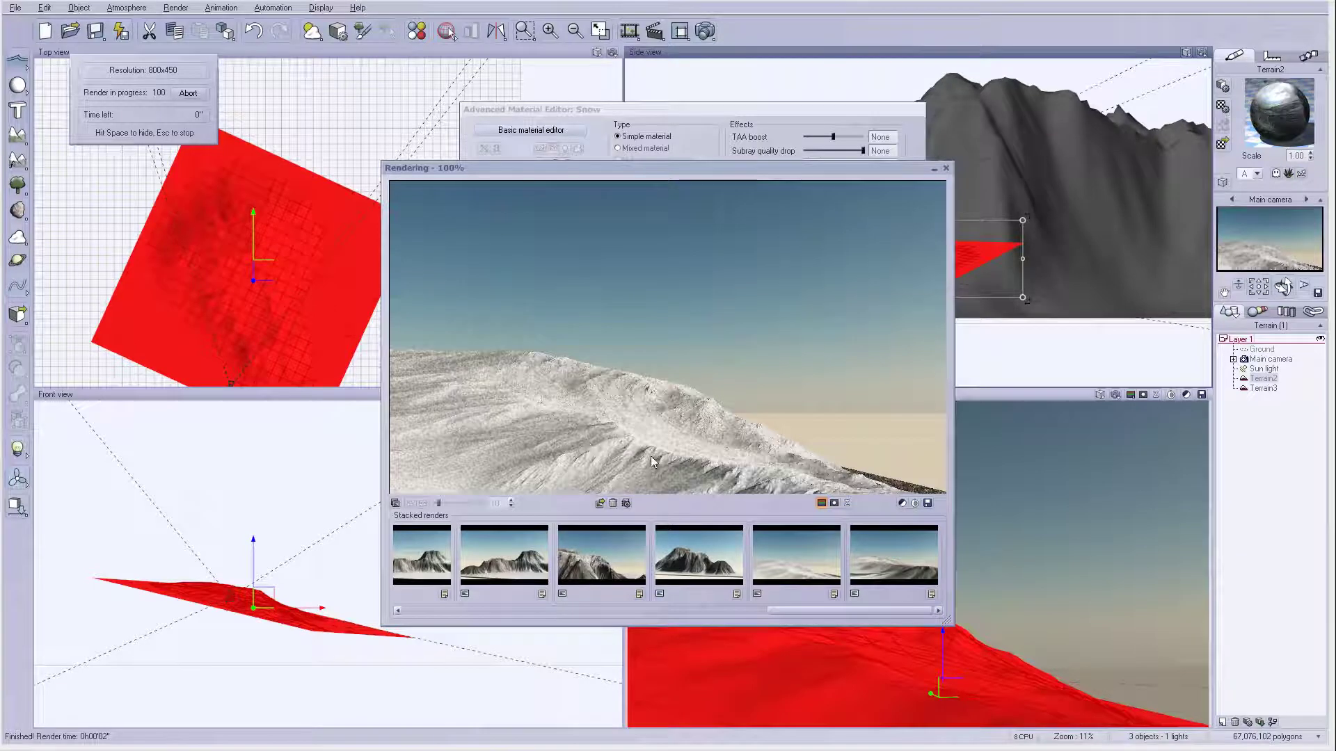
pyautogui.click(693, 516)
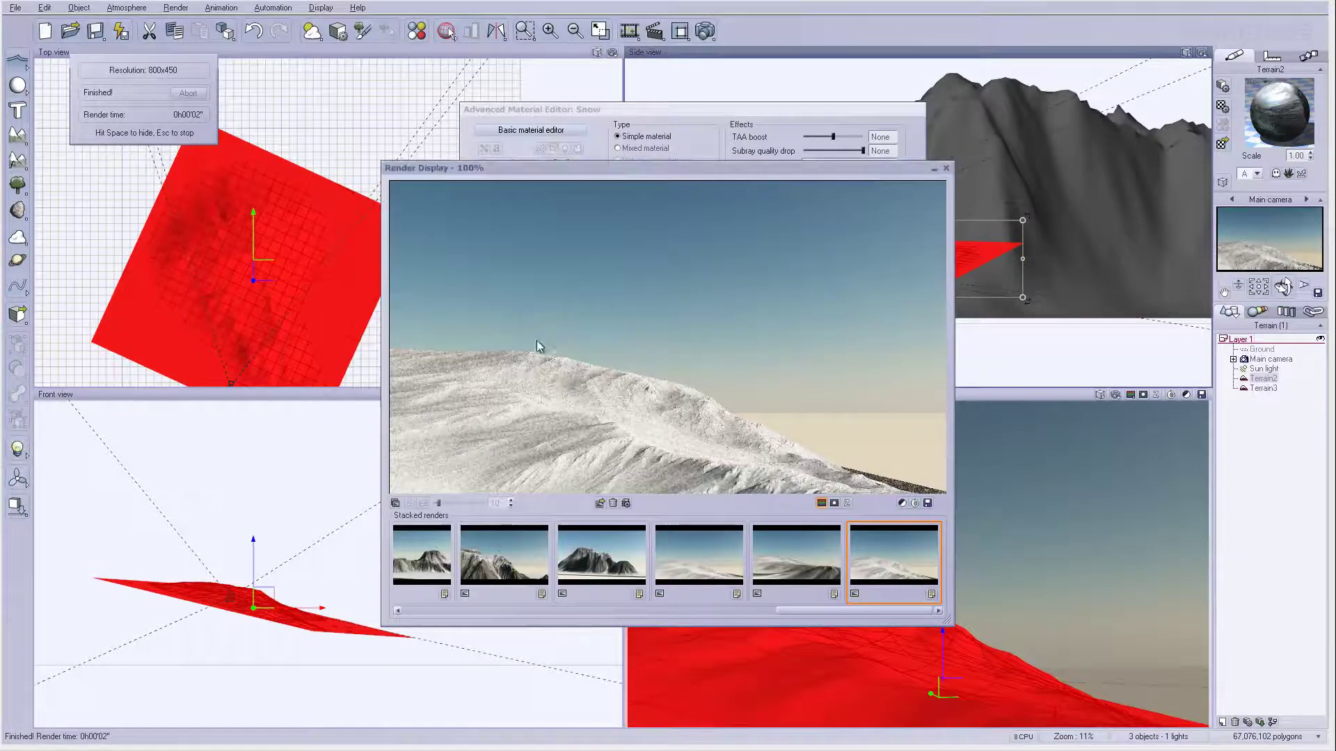
pyautogui.click(947, 169)
pyautogui.click(914, 394)
# Step: Rotate Terrain2 nearly level in the Front view and shrink its length in the Side view
pyautogui.click(346, 631)
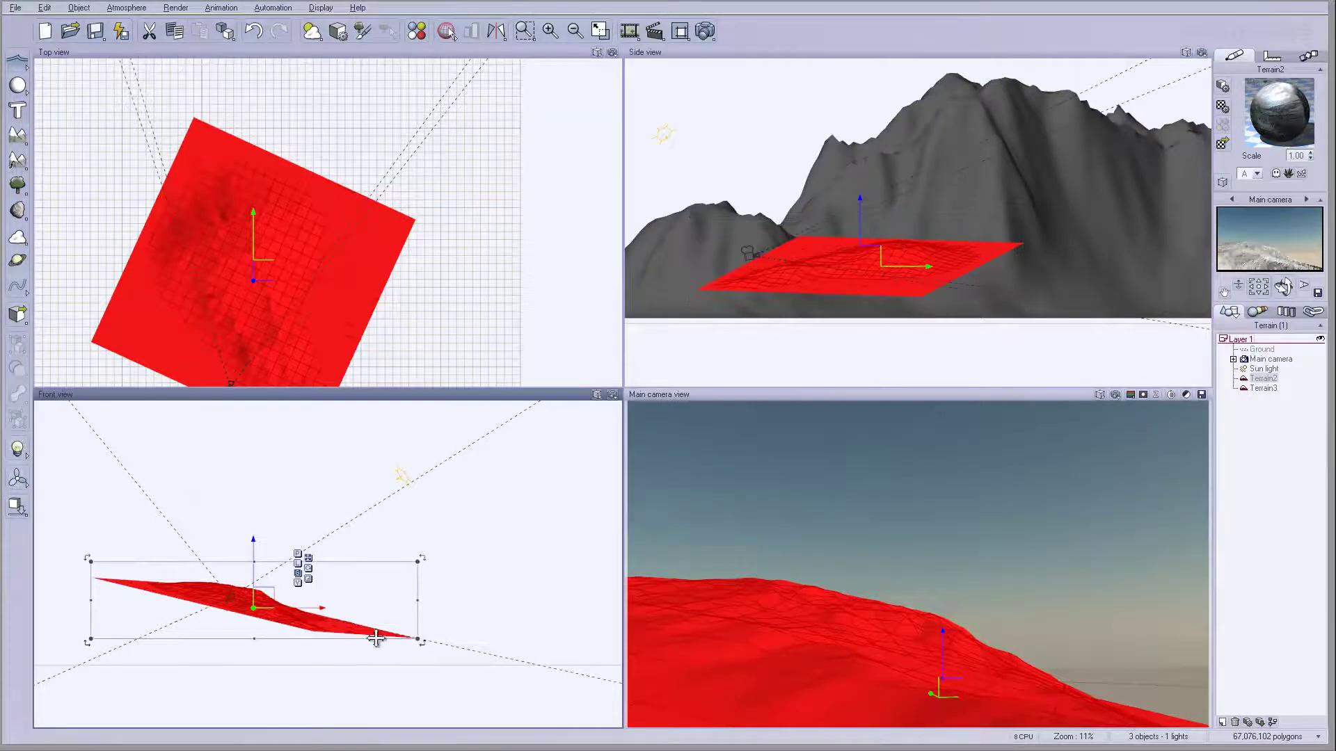
pyautogui.moveTo(423, 646); pyautogui.dragTo(436, 615)
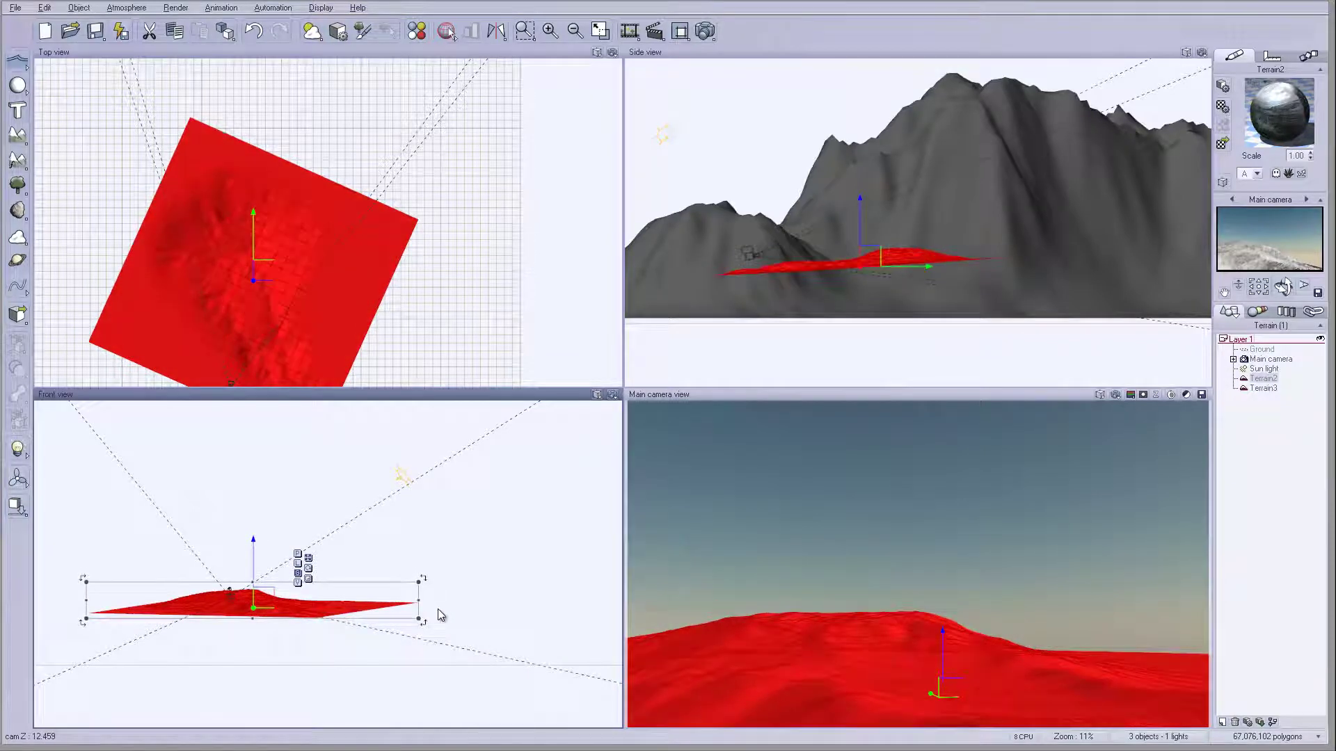
pyautogui.click(1003, 265)
pyautogui.moveTo(1022, 258); pyautogui.dragTo(967, 293)
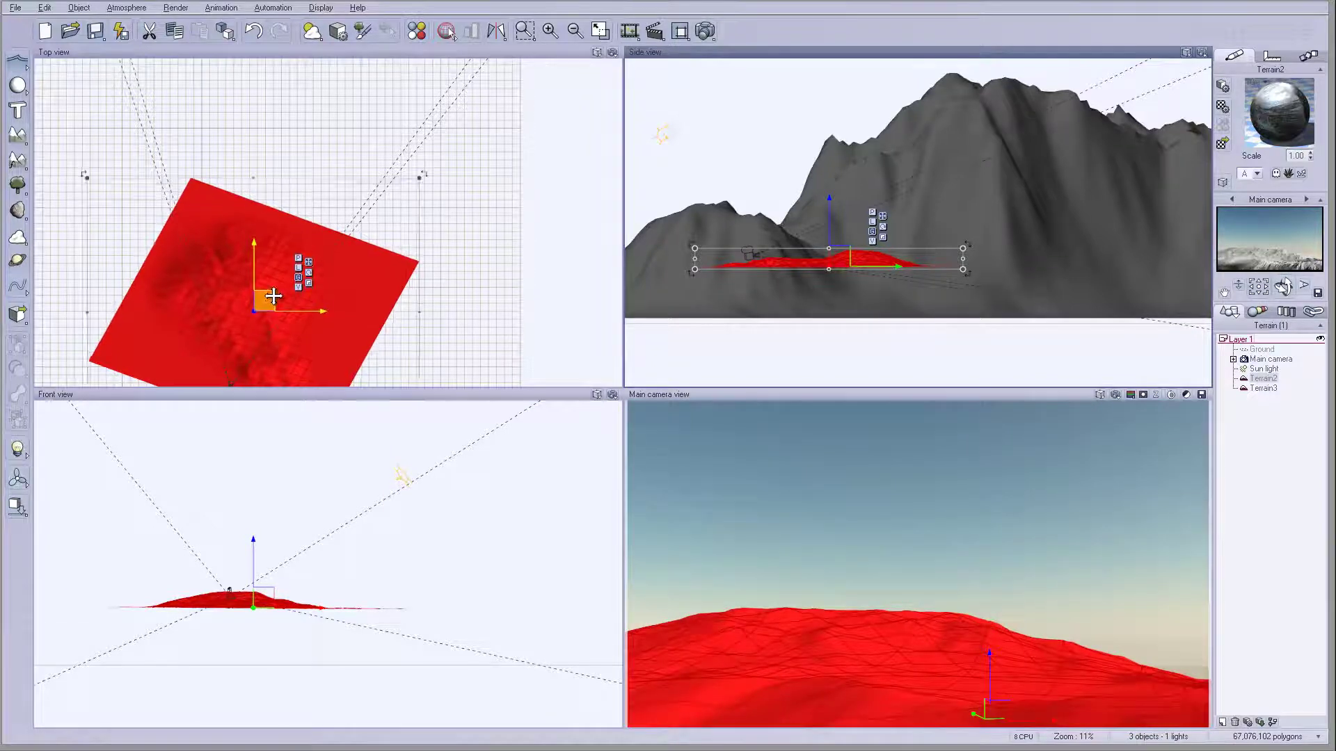
# Step: Turn Terrain2 to a diamond orientation in the Top view, shift it slightly left, and render
pyautogui.moveTo(269, 299); pyautogui.dragTo(279, 291)
pyautogui.scroll(-2, 448, 271)
pyautogui.moveTo(443, 379); pyautogui.dragTo(373, 366)
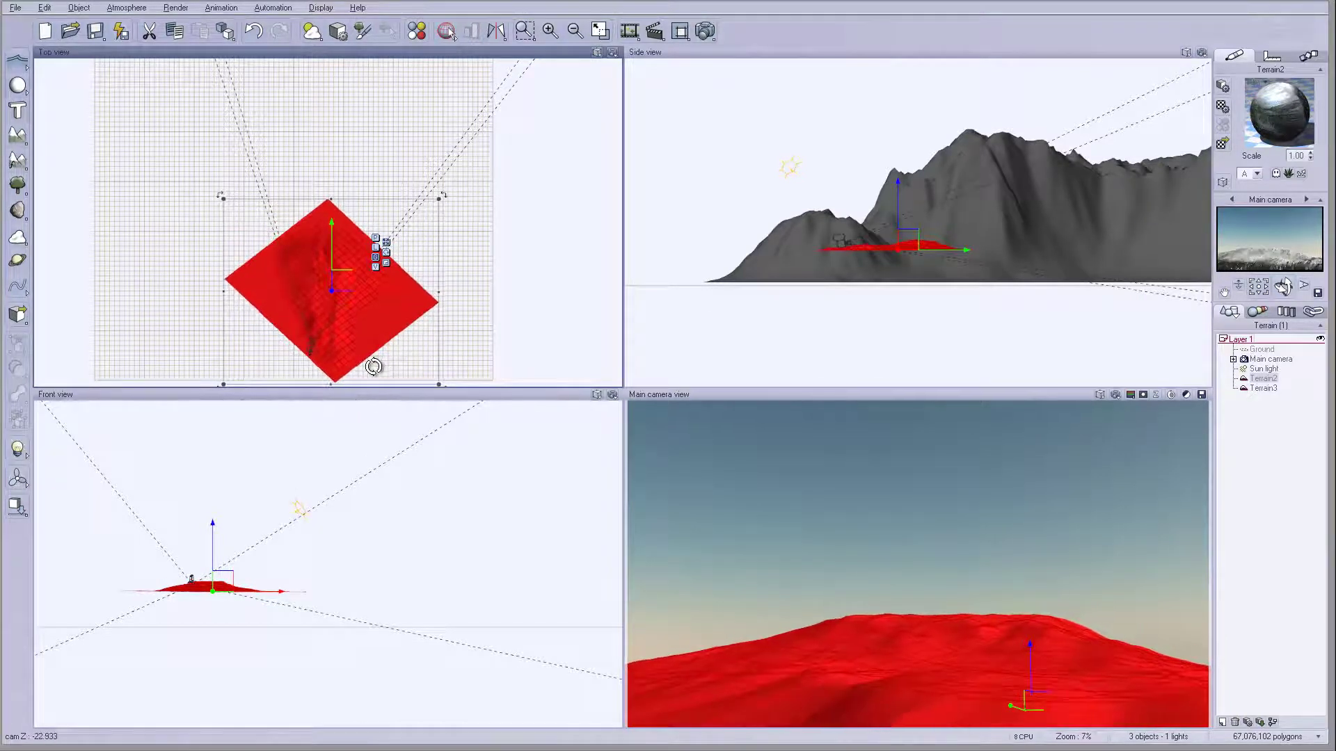
pyautogui.moveTo(343, 284); pyautogui.dragTo(336, 285)
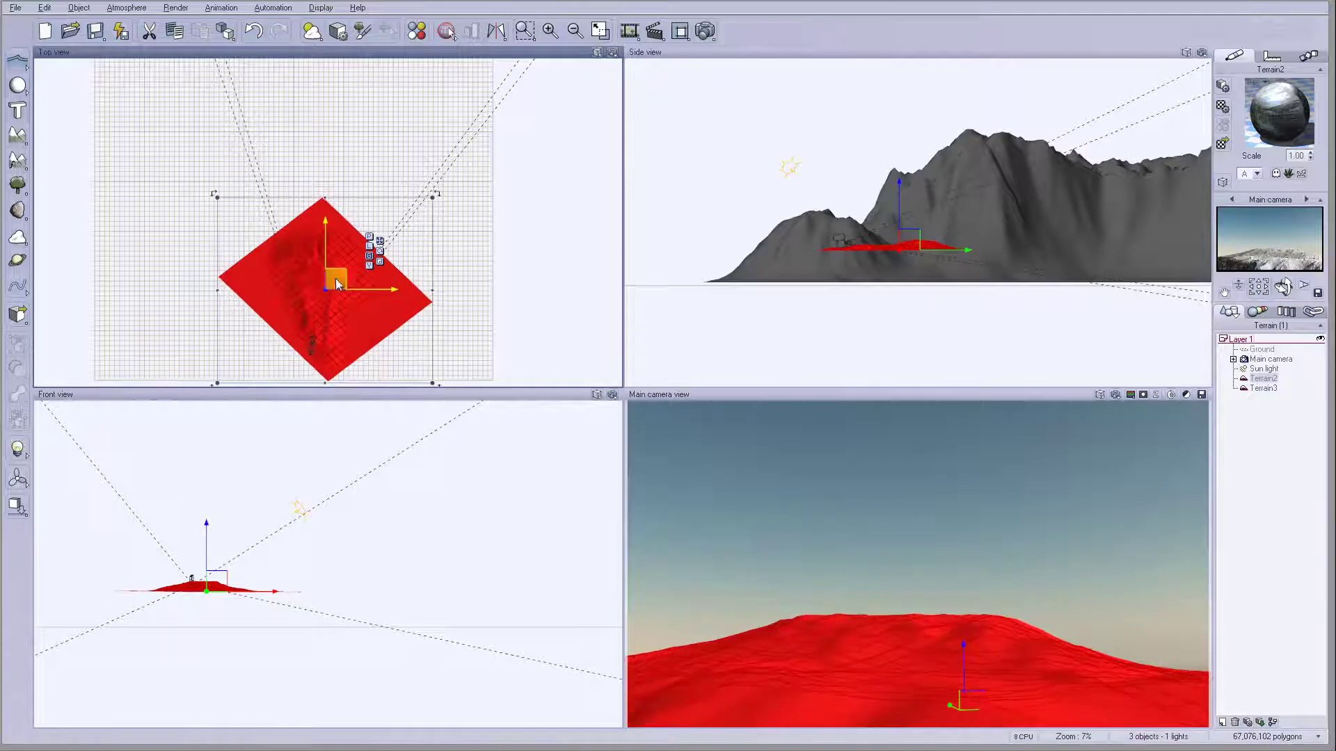
pyautogui.click(706, 30)
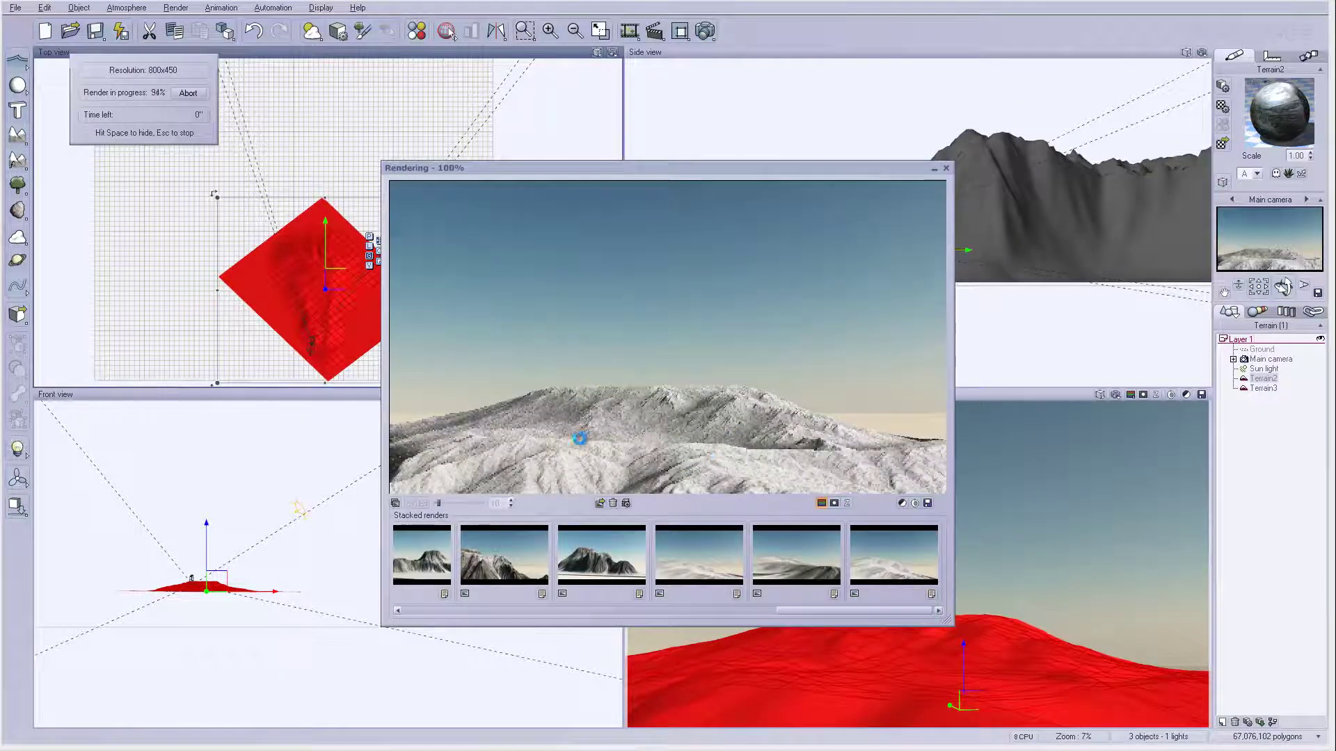
# Step: Close the 800x450 preview render and set Render Options to Superior at 1920x1080
pyautogui.click(694, 517)
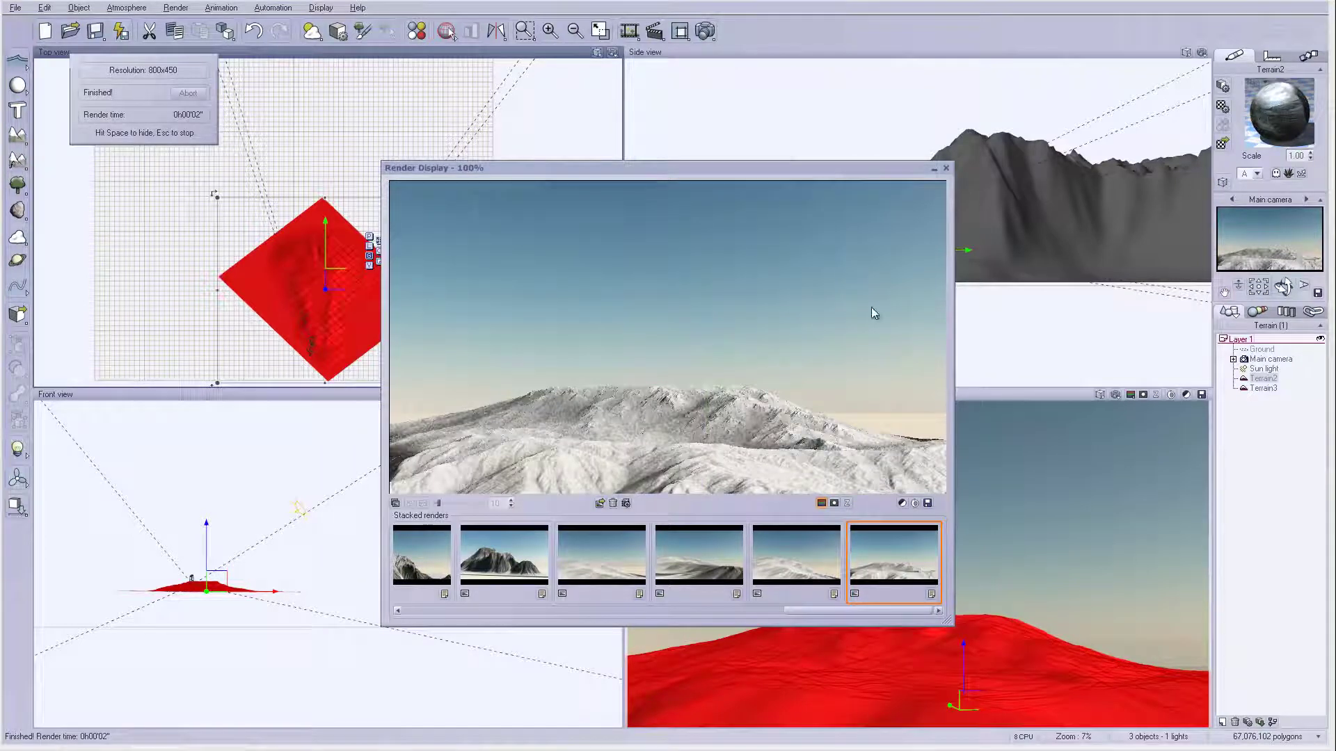
pyautogui.click(947, 168)
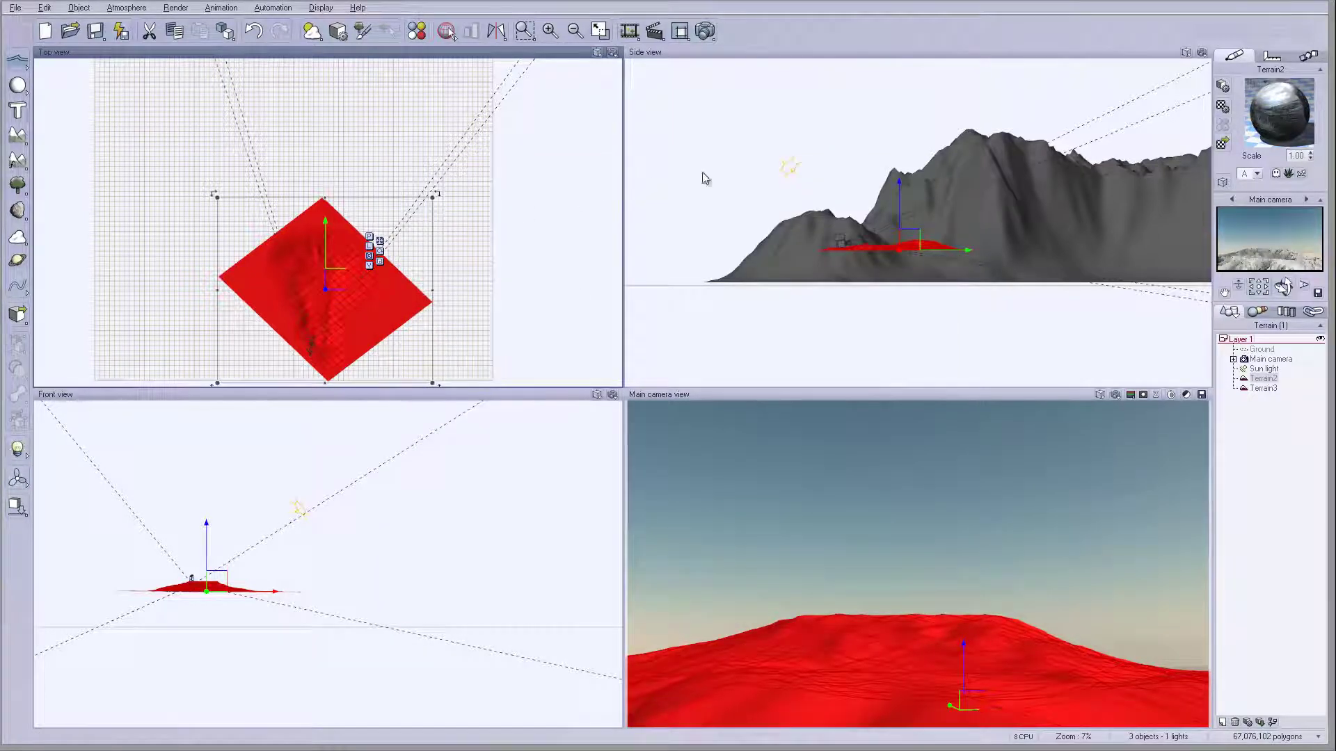
pyautogui.click(704, 30)
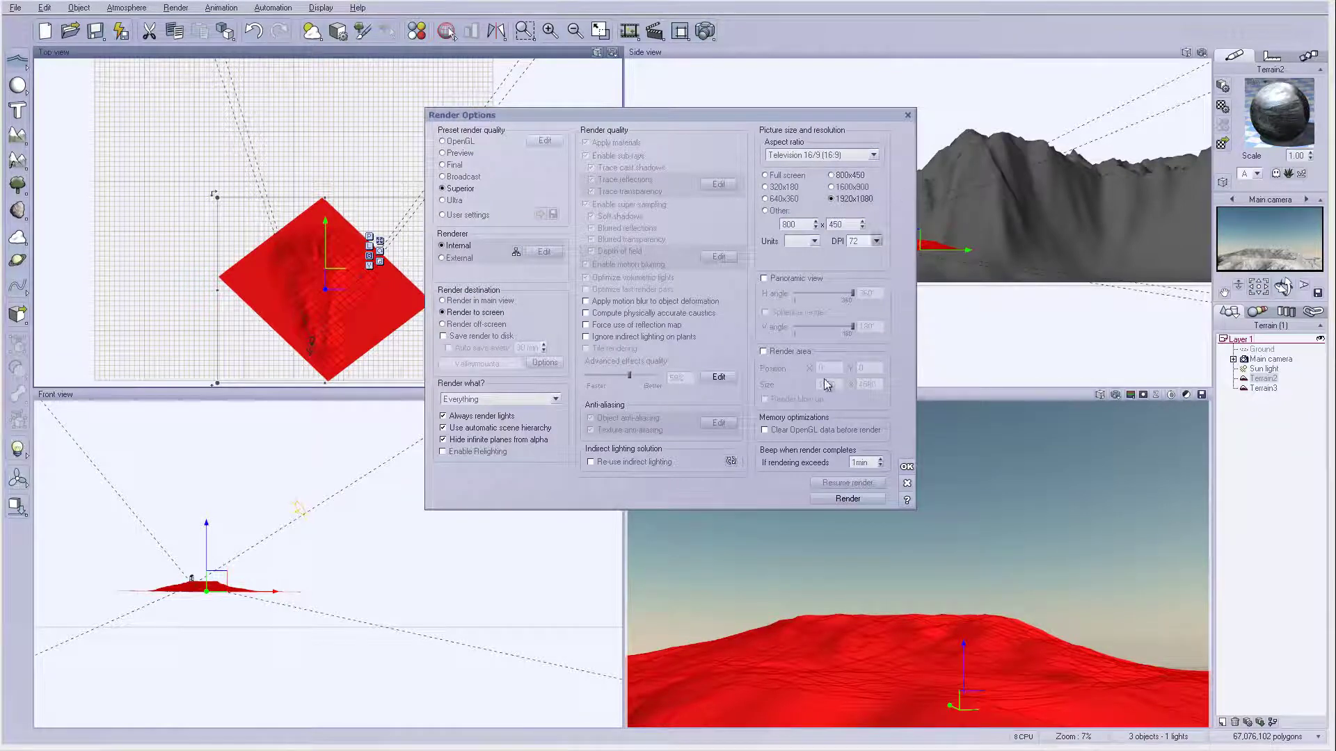
# Step: Render the scene at 1920x1080, scroll around the image, check its alpha channel, and close it
pyautogui.click(853, 503)
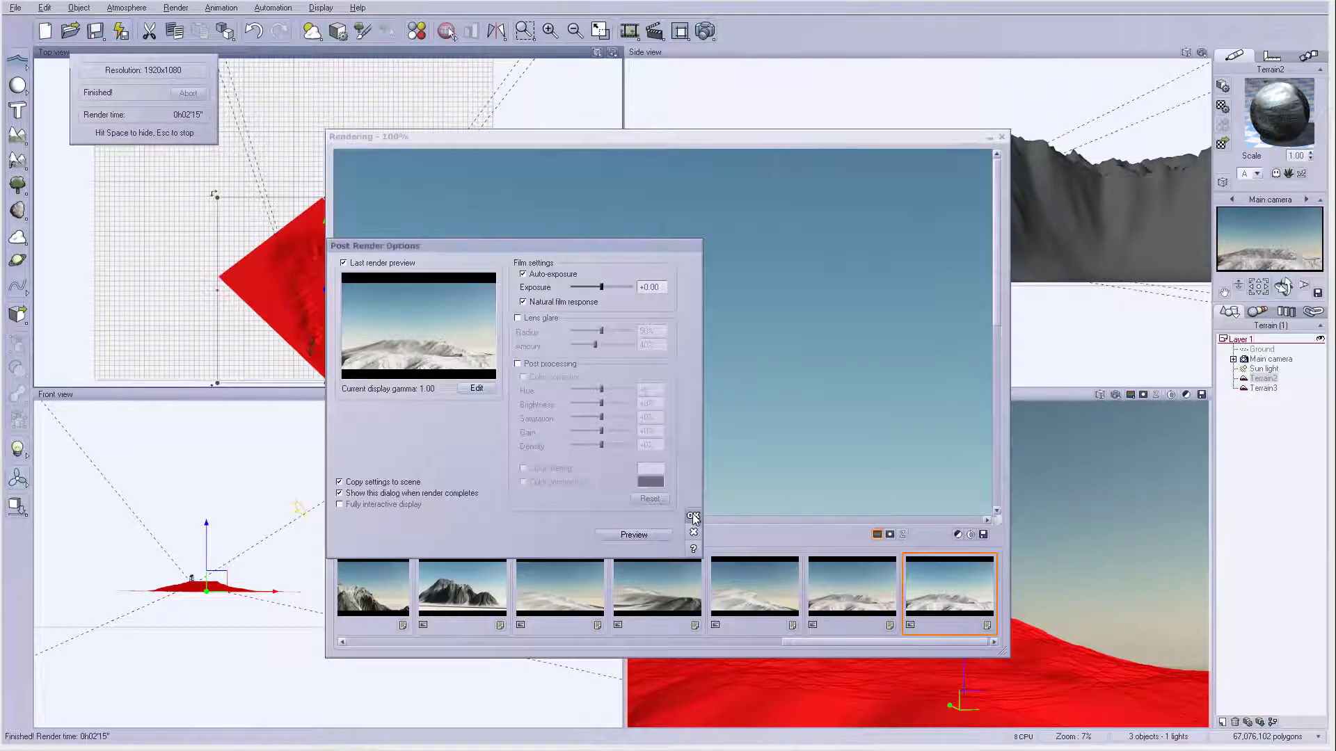
pyautogui.click(693, 516)
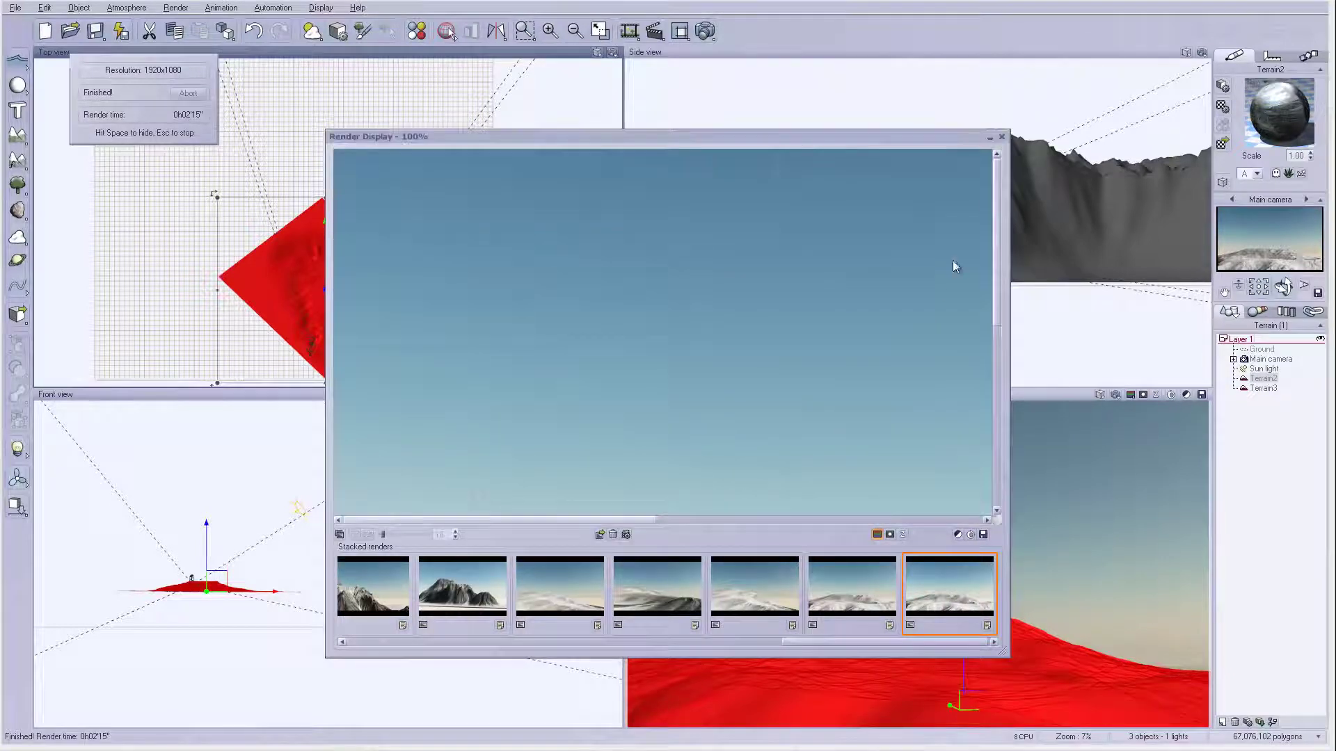
pyautogui.moveTo(1000, 183); pyautogui.dragTo(999, 360)
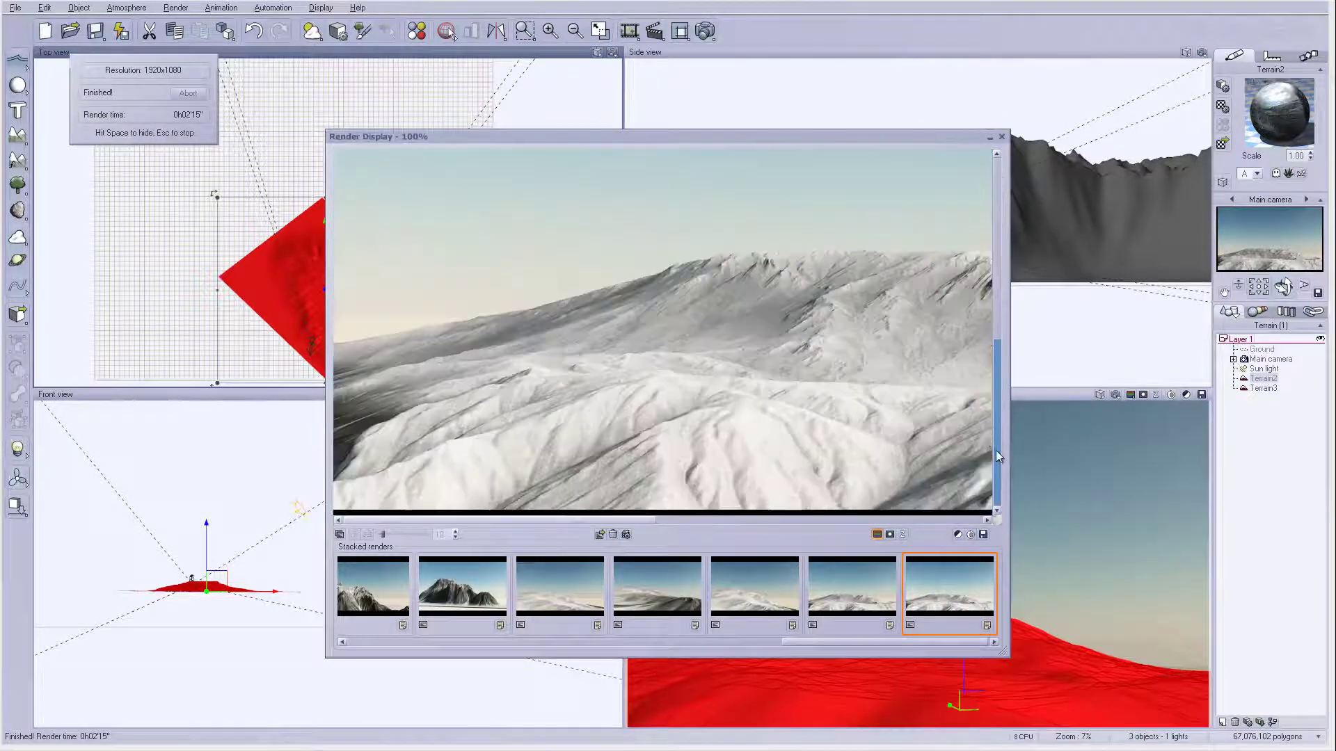
pyautogui.moveTo(578, 519); pyautogui.dragTo(676, 520)
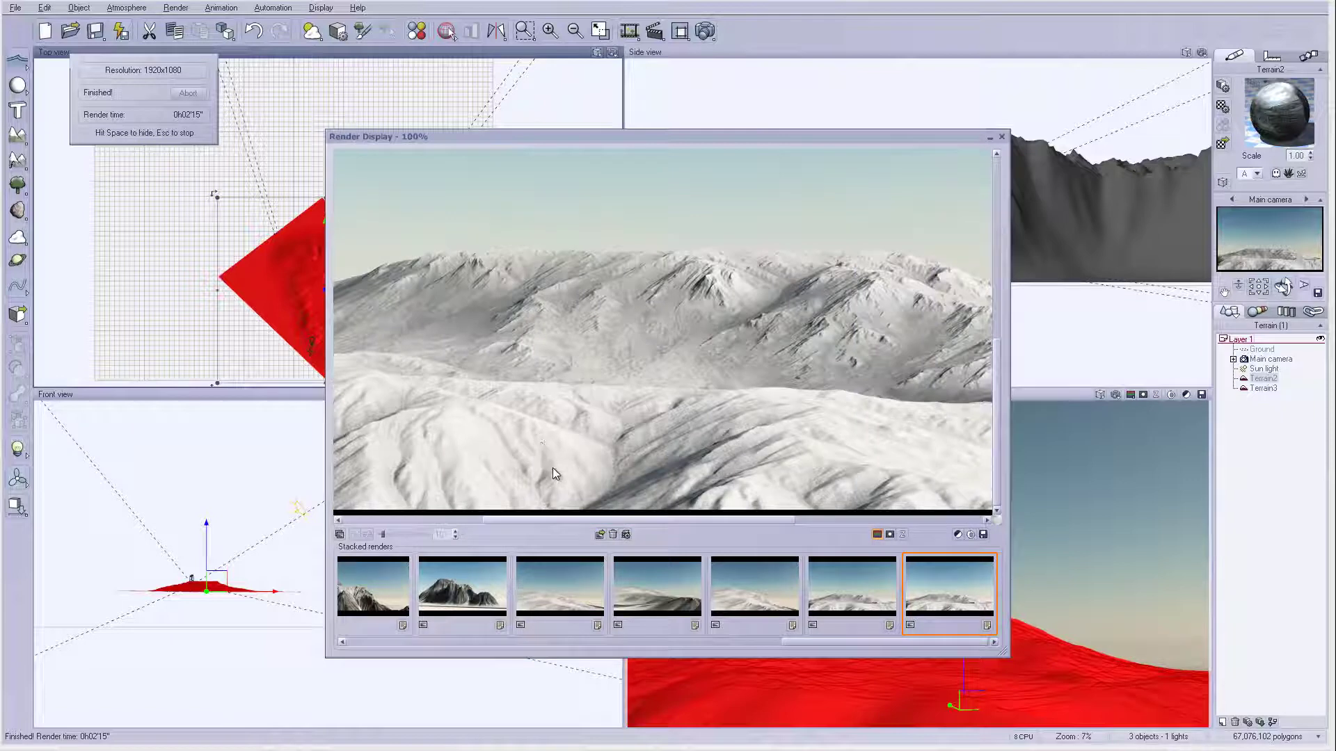
pyautogui.moveTo(665, 519); pyautogui.dragTo(531, 515)
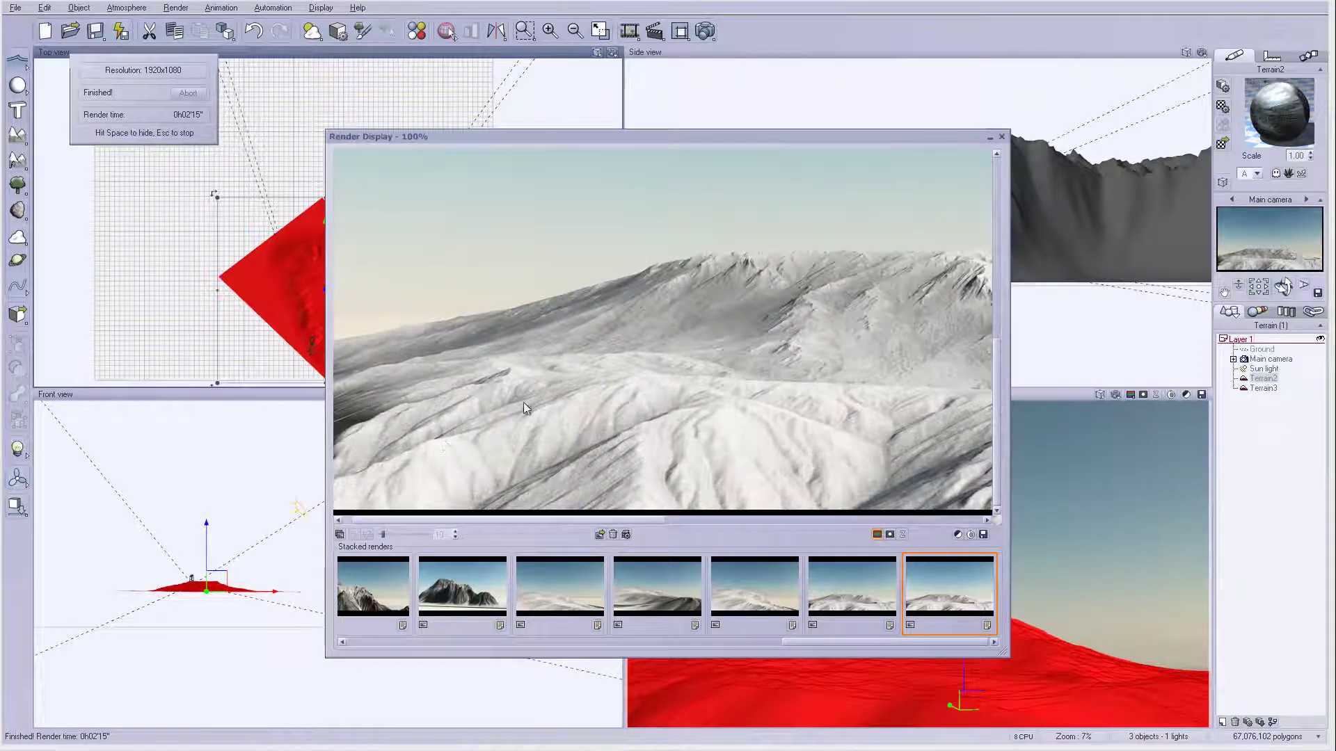
pyautogui.moveTo(633, 519); pyautogui.dragTo(675, 523)
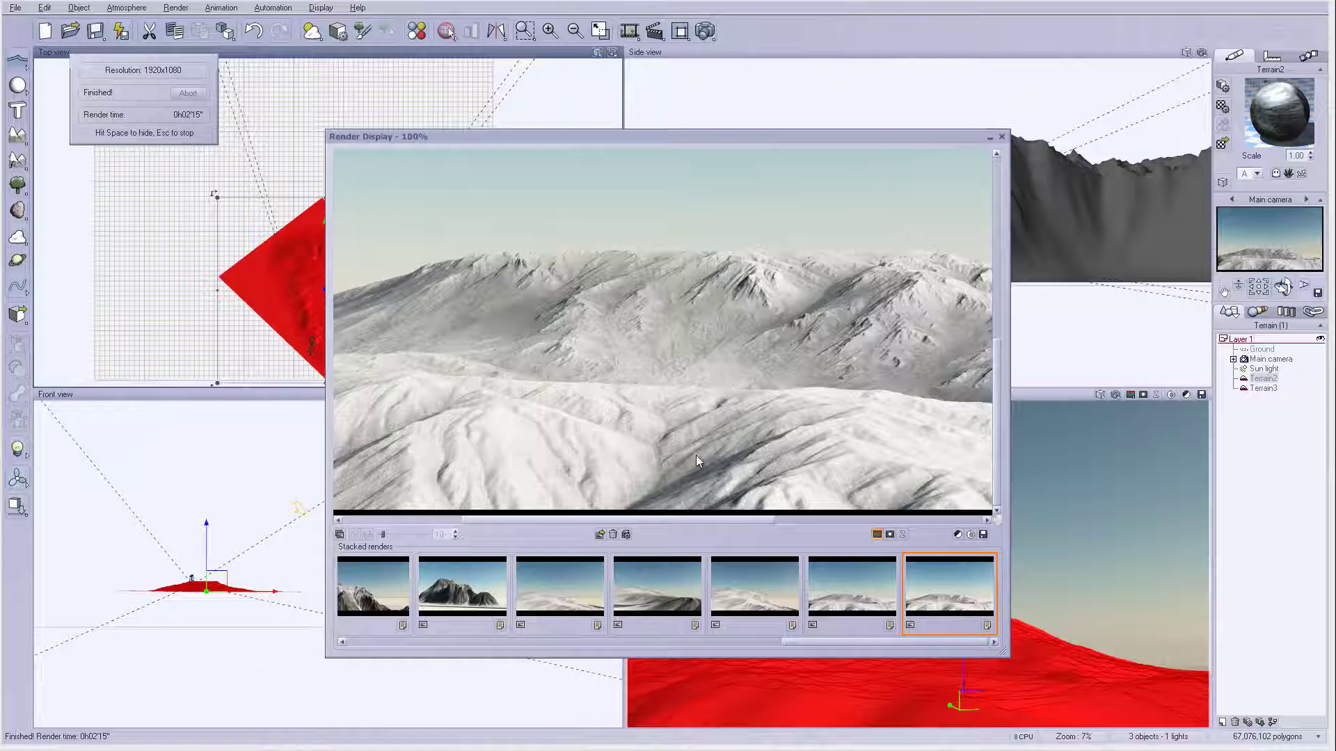
pyautogui.moveTo(746, 520); pyautogui.dragTo(685, 518)
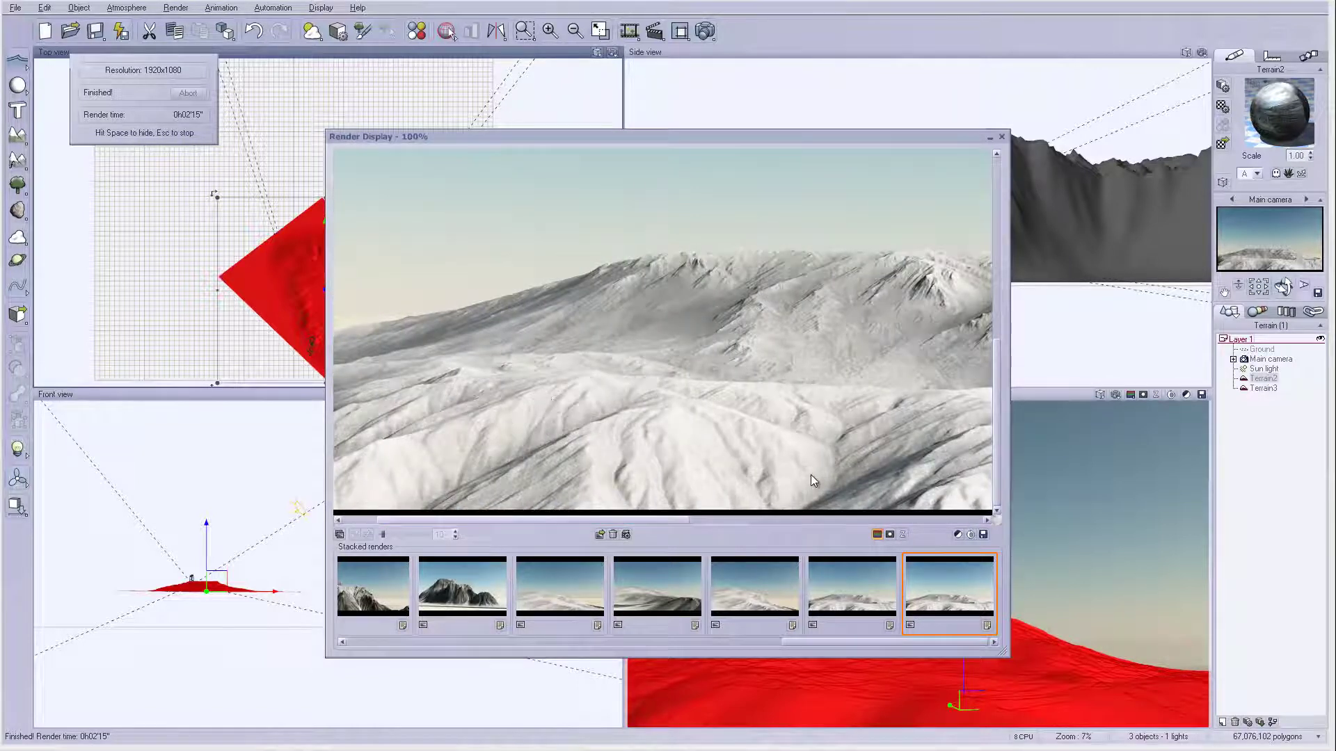
pyautogui.click(889, 534)
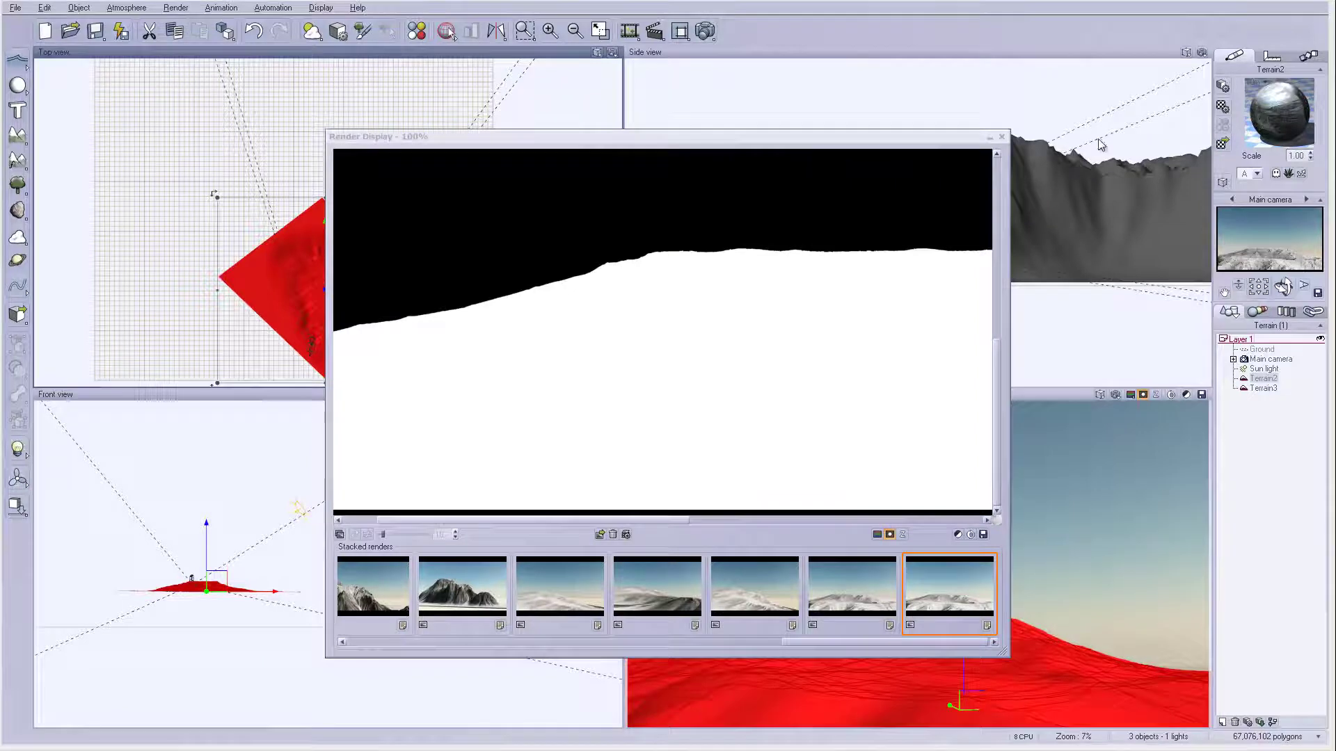
pyautogui.click(1002, 137)
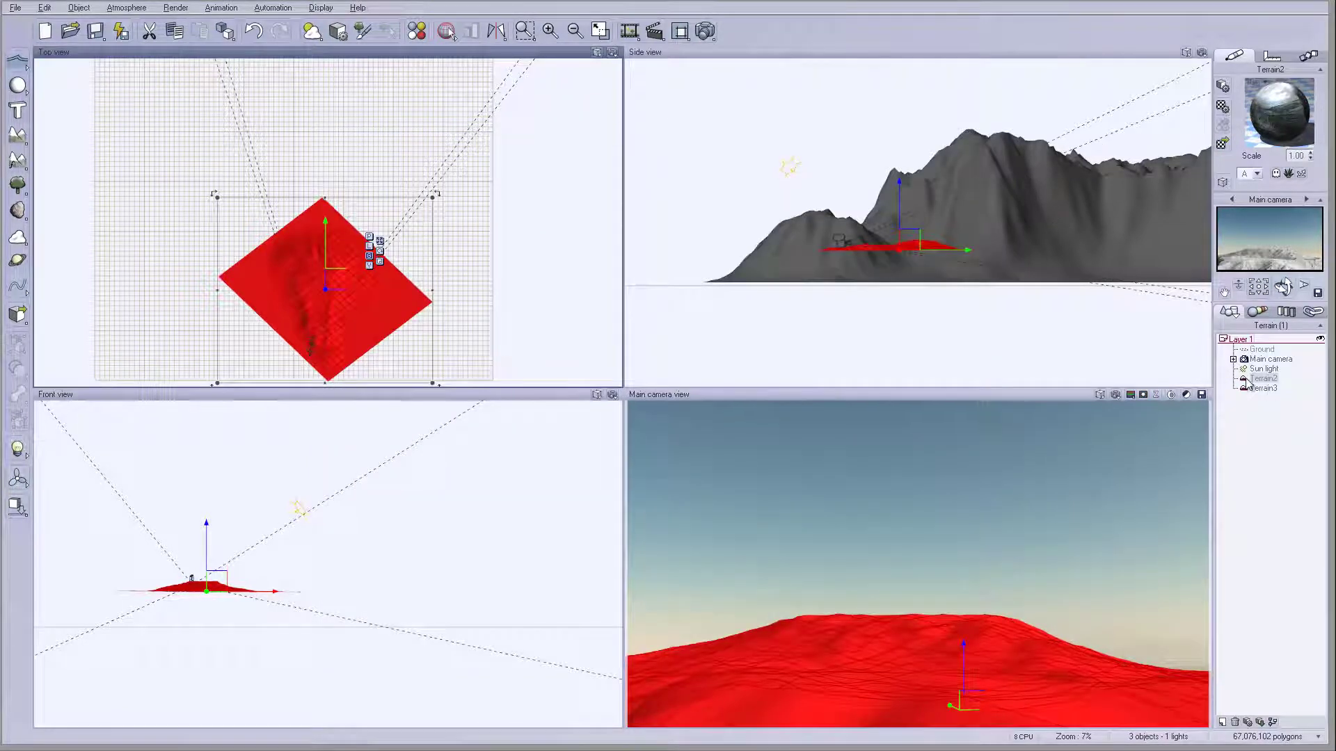
# Step: Exclude Terrain2 from rendering and pan the view to reveal Terrain3
pyautogui.click(1244, 387)
pyautogui.click(929, 409)
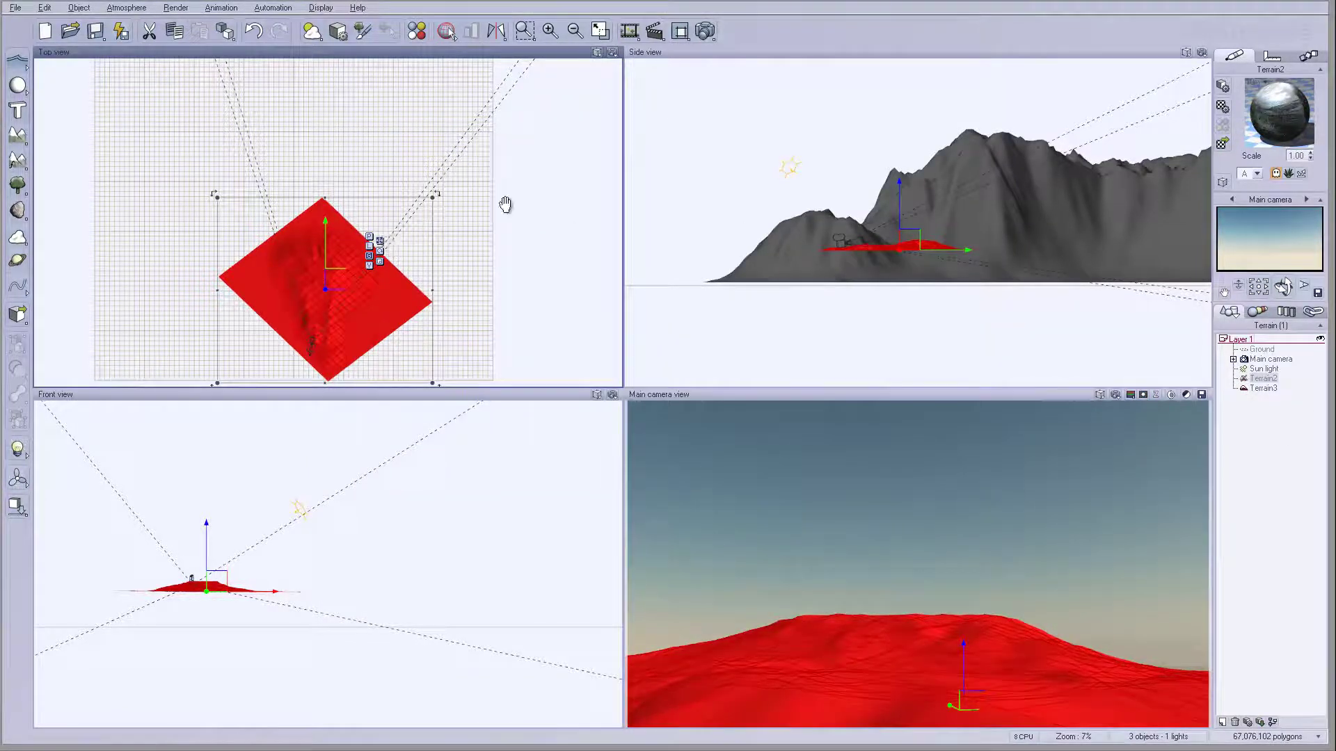
pyautogui.scroll(-4, 439, 217)
pyautogui.moveTo(498, 205); pyautogui.dragTo(157, 288)
pyautogui.moveTo(420, 271); pyautogui.dragTo(635, 396, button='right')
# Step: Move and rotate Terrain3 in front of the camera, then Alt-drag to duplicate it as Terrain4
pyautogui.click(163, 222)
pyautogui.moveTo(212, 245); pyautogui.dragTo(570, 174)
pyautogui.moveTo(534, 204); pyautogui.dragTo(222, 176, button='right')
pyautogui.moveTo(395, 306); pyautogui.dragTo(383, 153)
pyautogui.moveTo(944, 209); pyautogui.dragTo(867, 219, button='right')
pyautogui.moveTo(867, 220); pyautogui.dragTo(930, 230)
pyautogui.moveTo(382, 212); pyautogui.dragTo(383, 187)
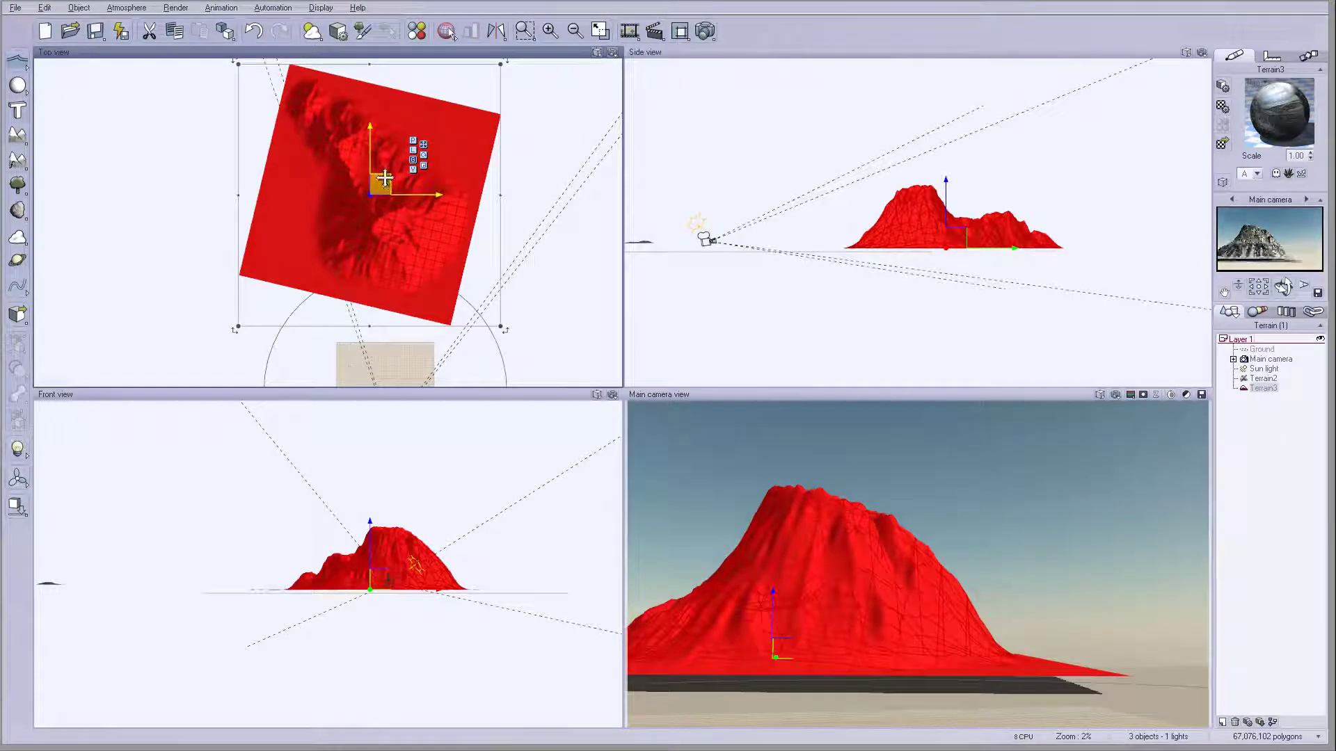
pyautogui.keyDown('alt'); pyautogui.moveTo(387, 178); pyautogui.dragTo(0, 215); pyautogui.keyUp('alt')
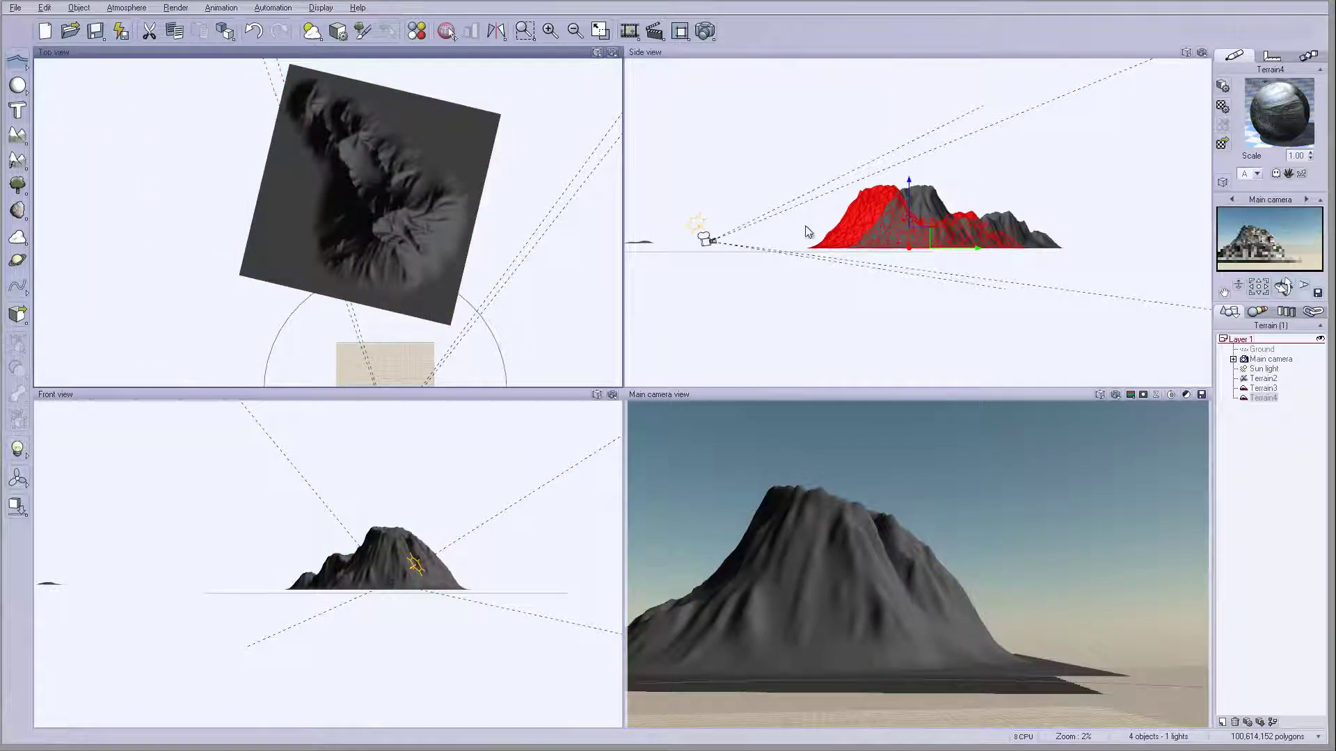
# Step: Twist Terrain3 about 23.6° via the Numerics Twist section and rotate it to a diamond orientation
pyautogui.click(408, 220)
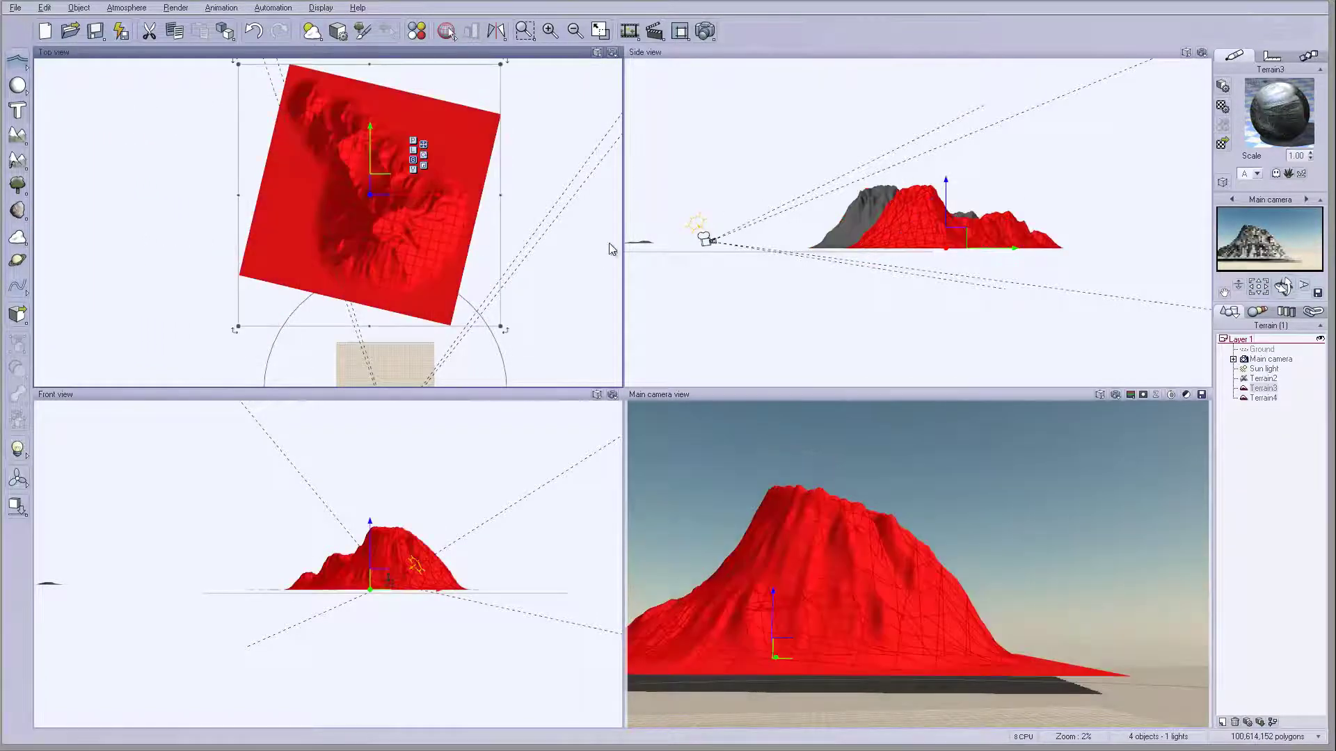
pyautogui.click(1280, 60)
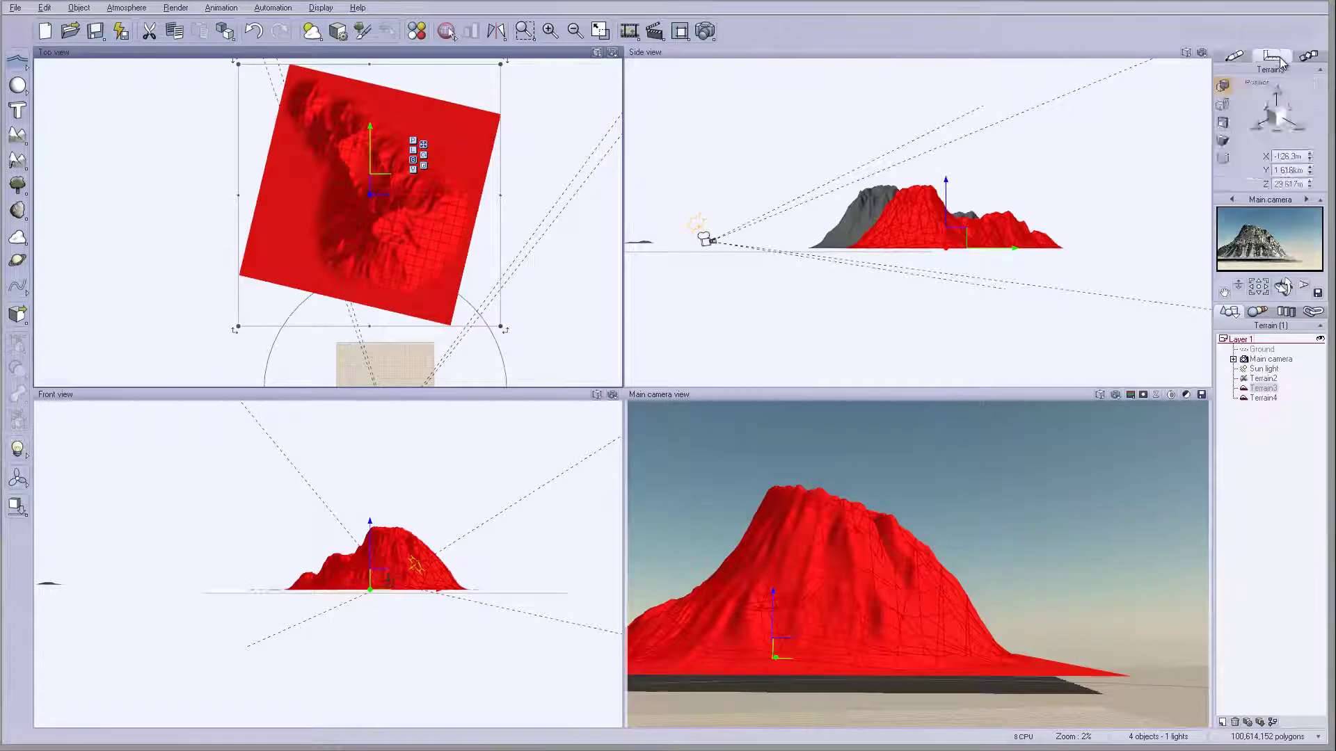
pyautogui.click(1223, 142)
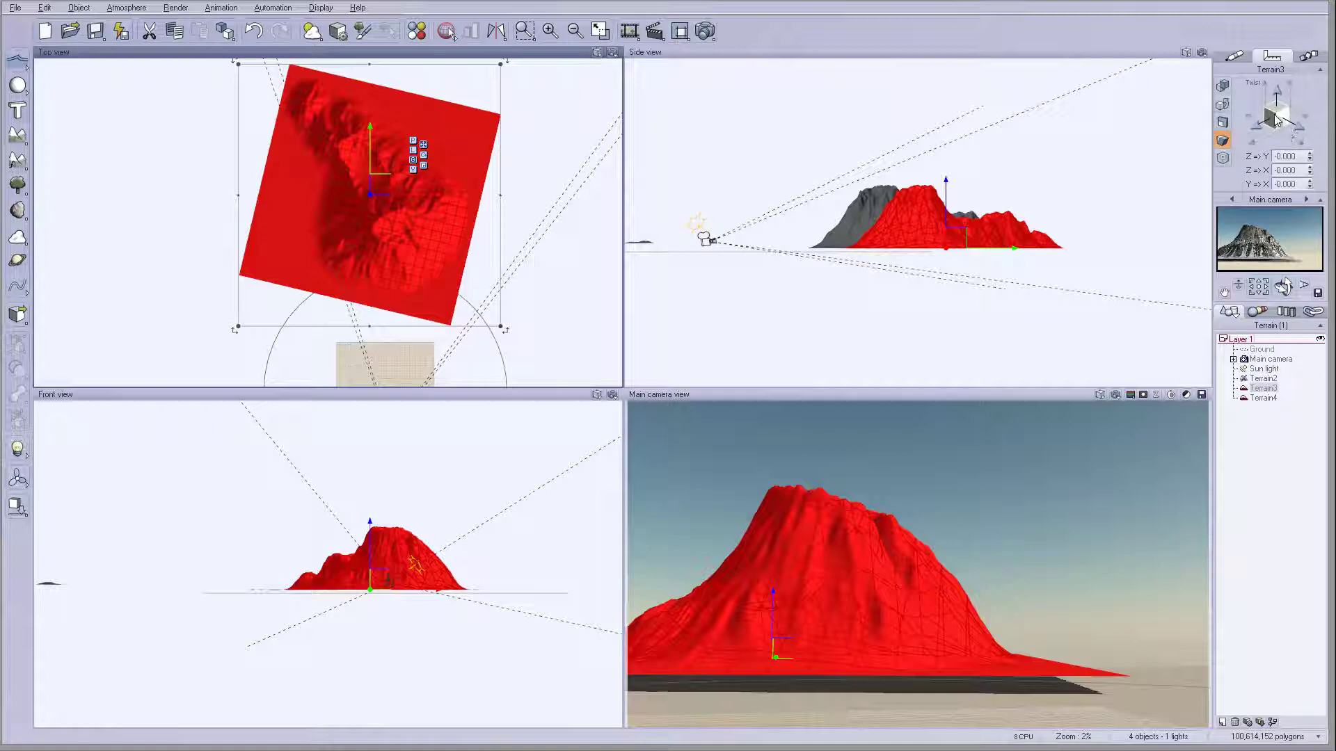
pyautogui.moveTo(1298, 127); pyautogui.dragTo(1301, 128)
pyautogui.moveTo(381, 193); pyautogui.dragTo(373, 200)
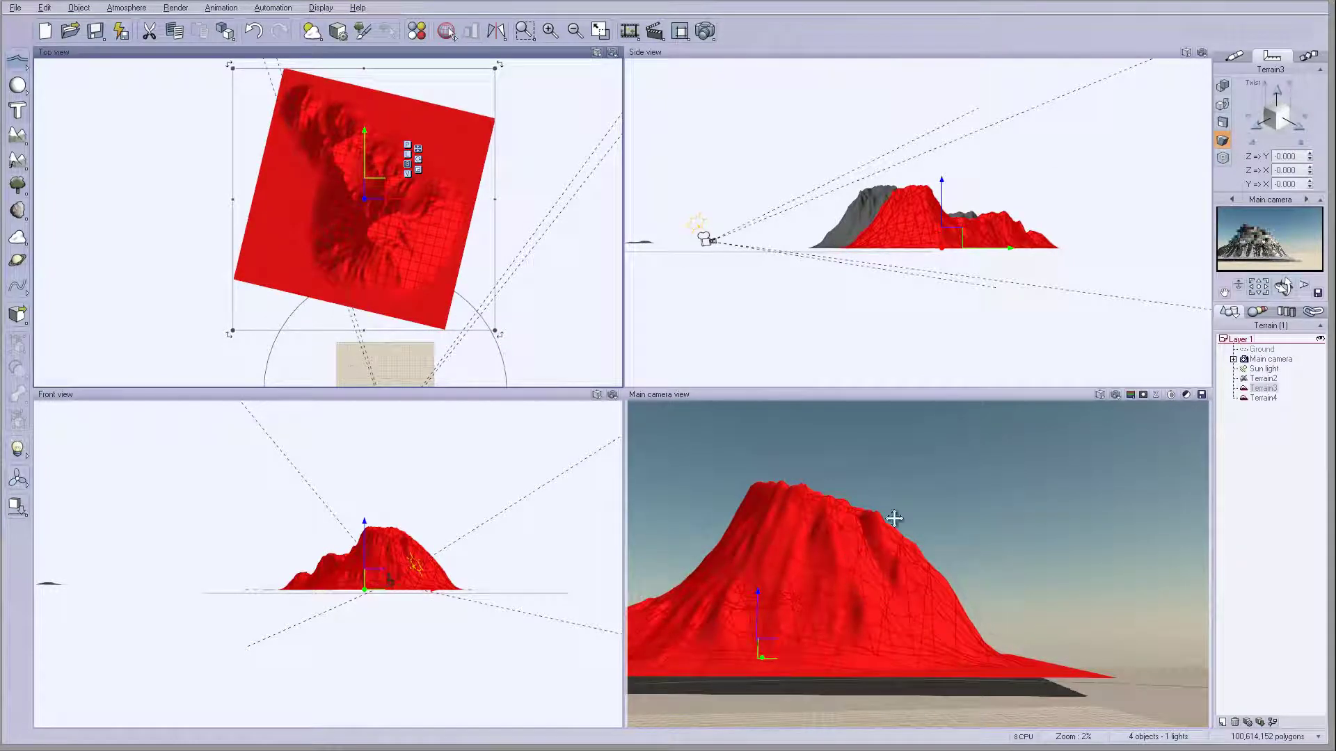
pyautogui.moveTo(498, 334); pyautogui.dragTo(389, 182)
pyautogui.moveTo(1275, 125); pyautogui.dragTo(1273, 136)
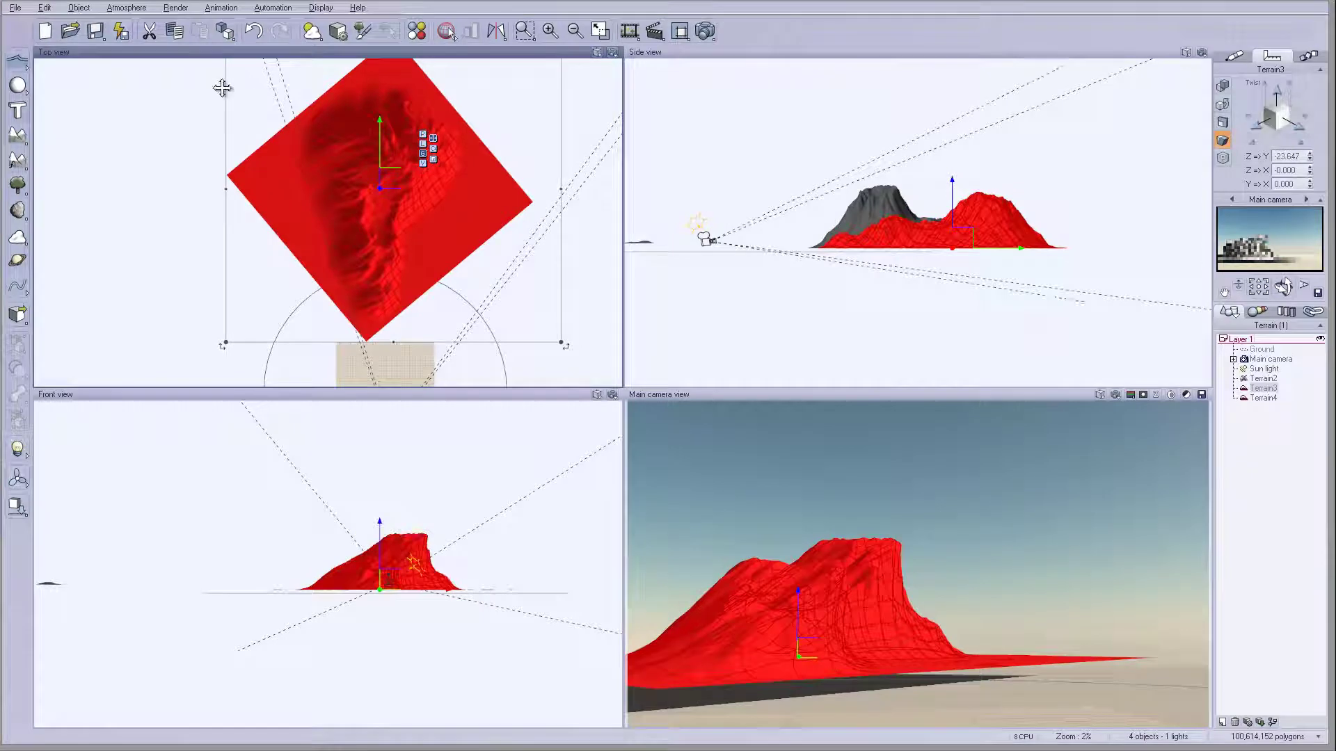
# Step: Move, rotate and enlarge Terrain3 in the Top view beside the grey duplicate
pyautogui.moveTo(383, 174); pyautogui.dragTo(391, 193)
pyautogui.moveTo(577, 367); pyautogui.dragTo(259, 170)
pyautogui.moveTo(398, 201)
pyautogui.mouseDown()
pyautogui.moveTo(437, 152)
pyautogui.moveTo(398, 190)
pyautogui.moveTo(417, 190)
pyautogui.mouseUp()
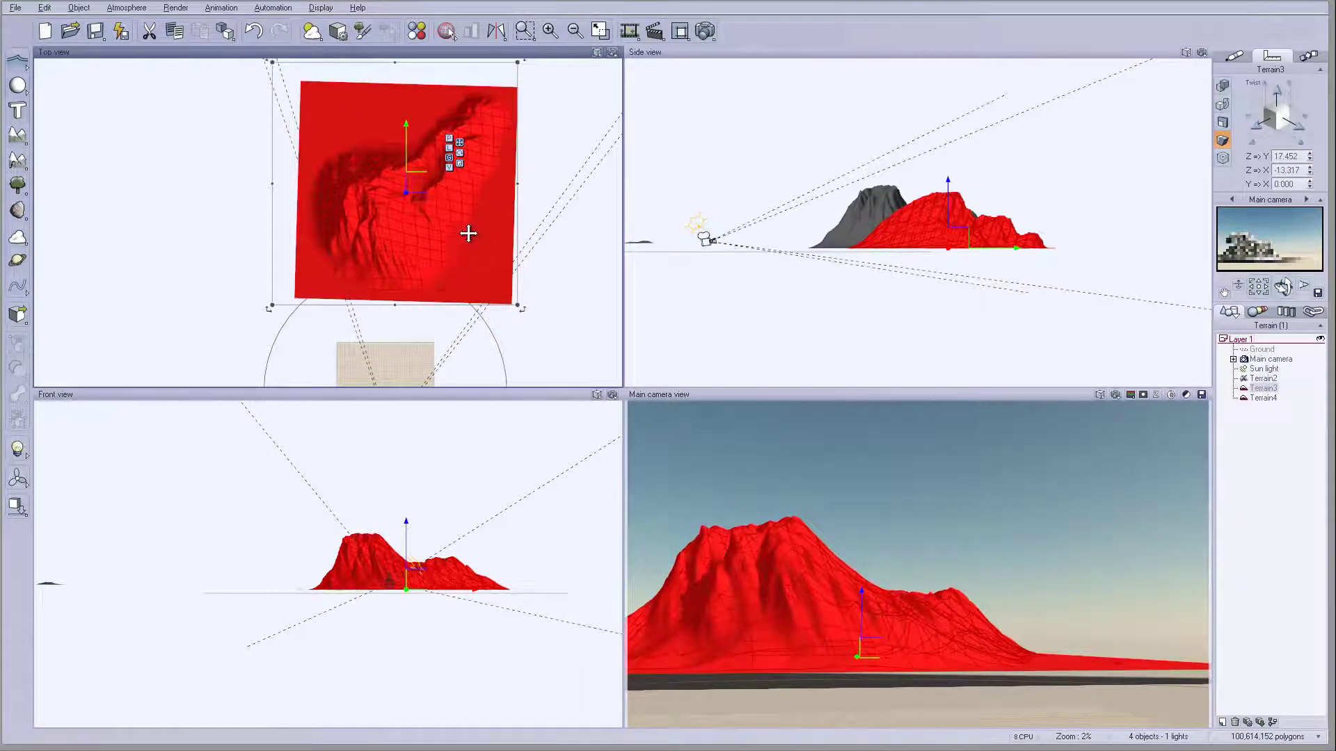
pyautogui.moveTo(412, 179); pyautogui.dragTo(393, 185)
pyautogui.moveTo(502, 312); pyautogui.dragTo(557, 365)
pyautogui.moveTo(439, 210); pyautogui.dragTo(438, 195)
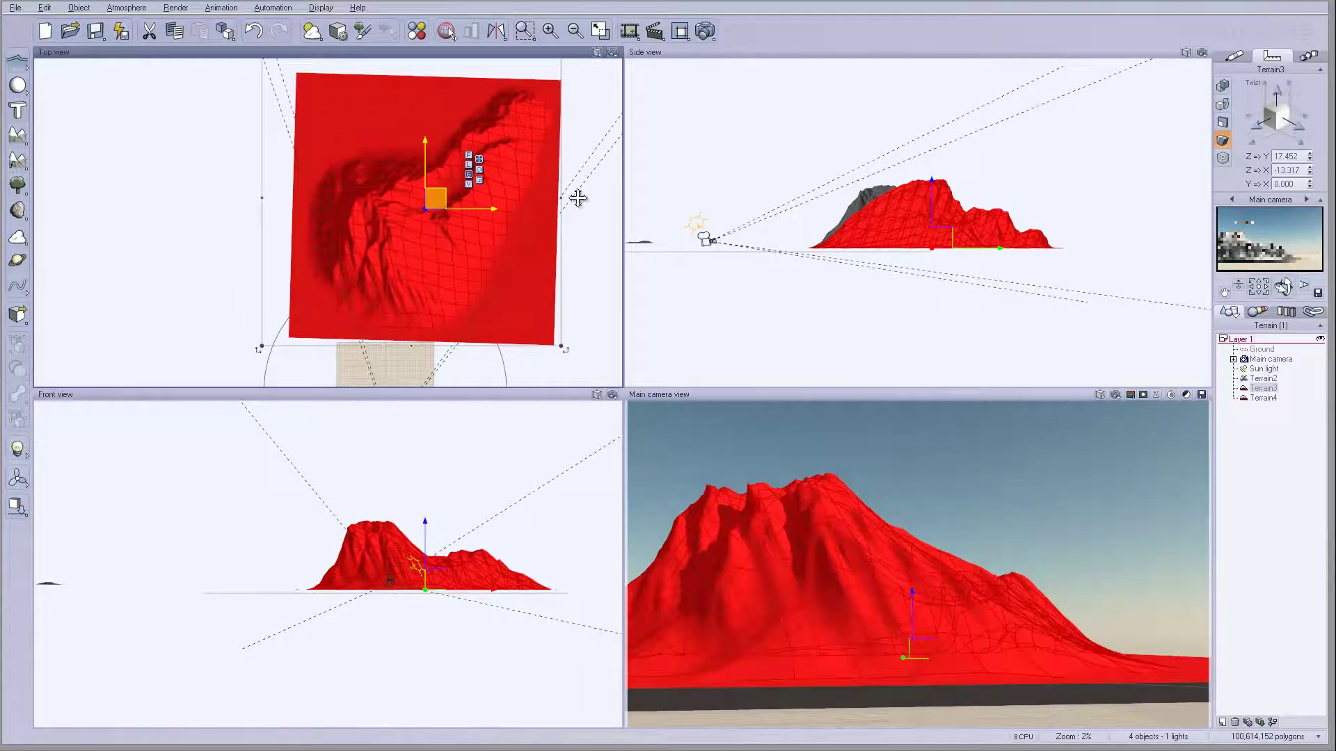
# Step: Reposition and tilt Terrain3 in the Side view, then re-rotate and shift it in the Top view
pyautogui.moveTo(924, 223); pyautogui.dragTo(912, 240)
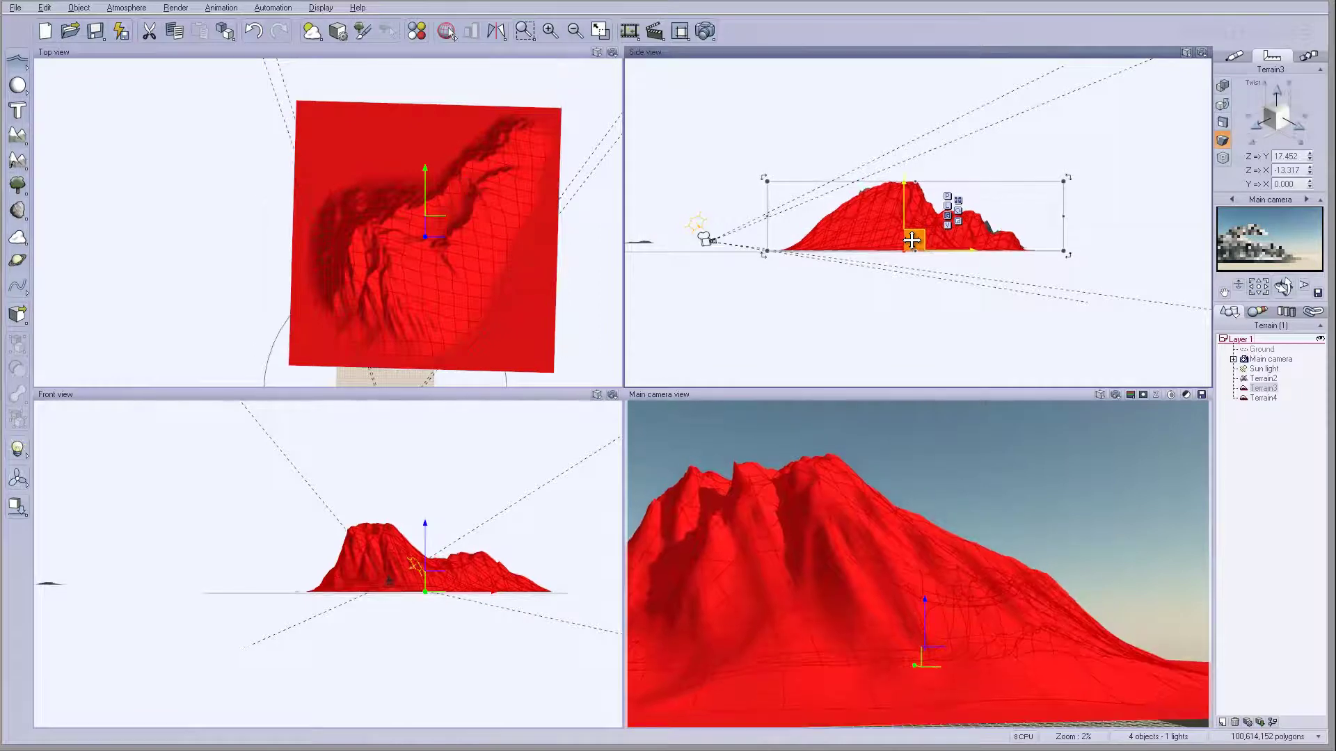
pyautogui.moveTo(543, 231); pyautogui.dragTo(469, 149, button='right')
pyautogui.moveTo(496, 302); pyautogui.dragTo(456, 313)
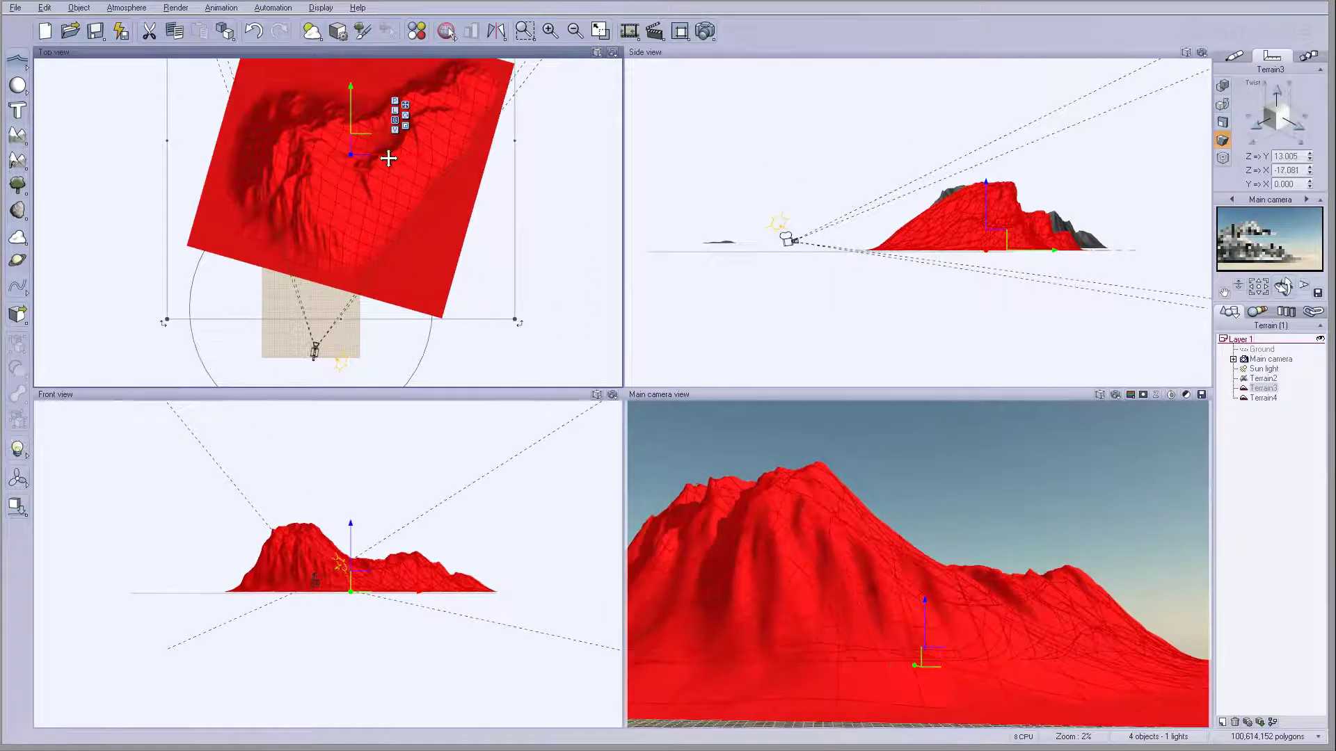
pyautogui.moveTo(364, 138); pyautogui.dragTo(360, 129)
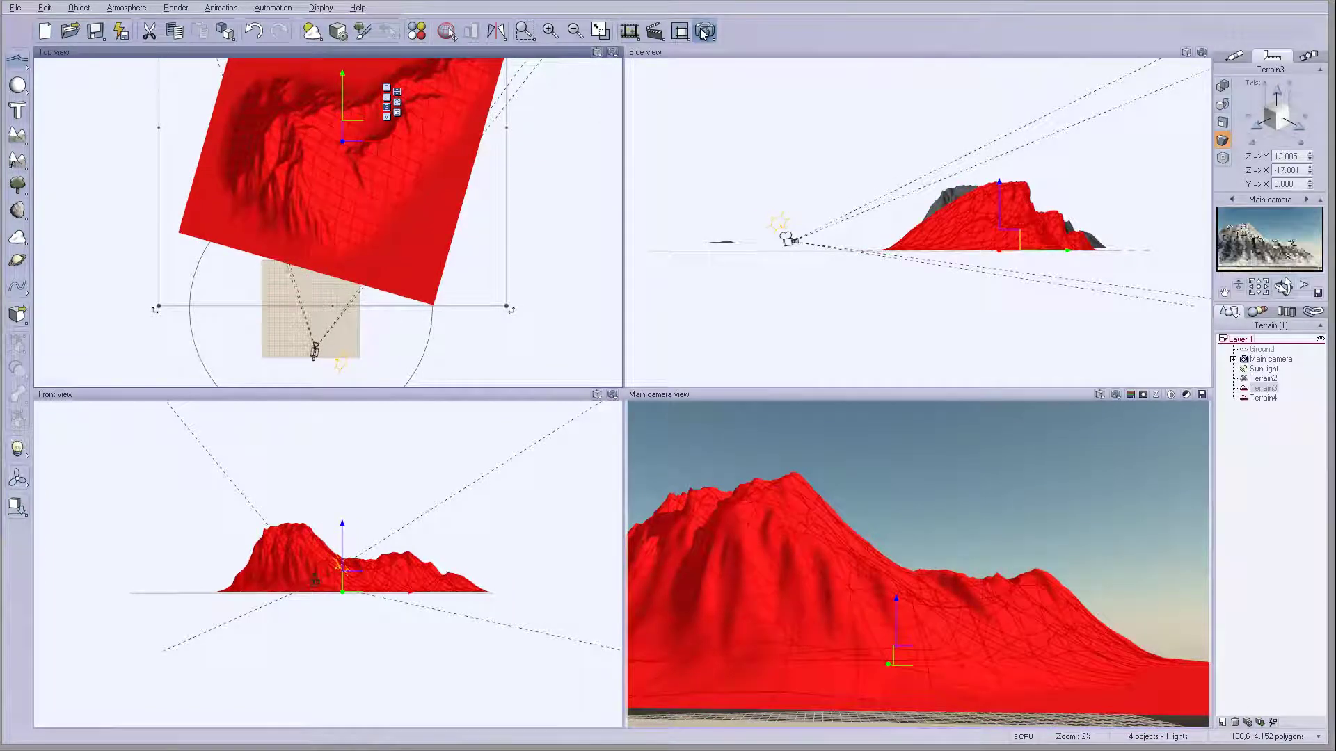
pyautogui.click(1008, 192)
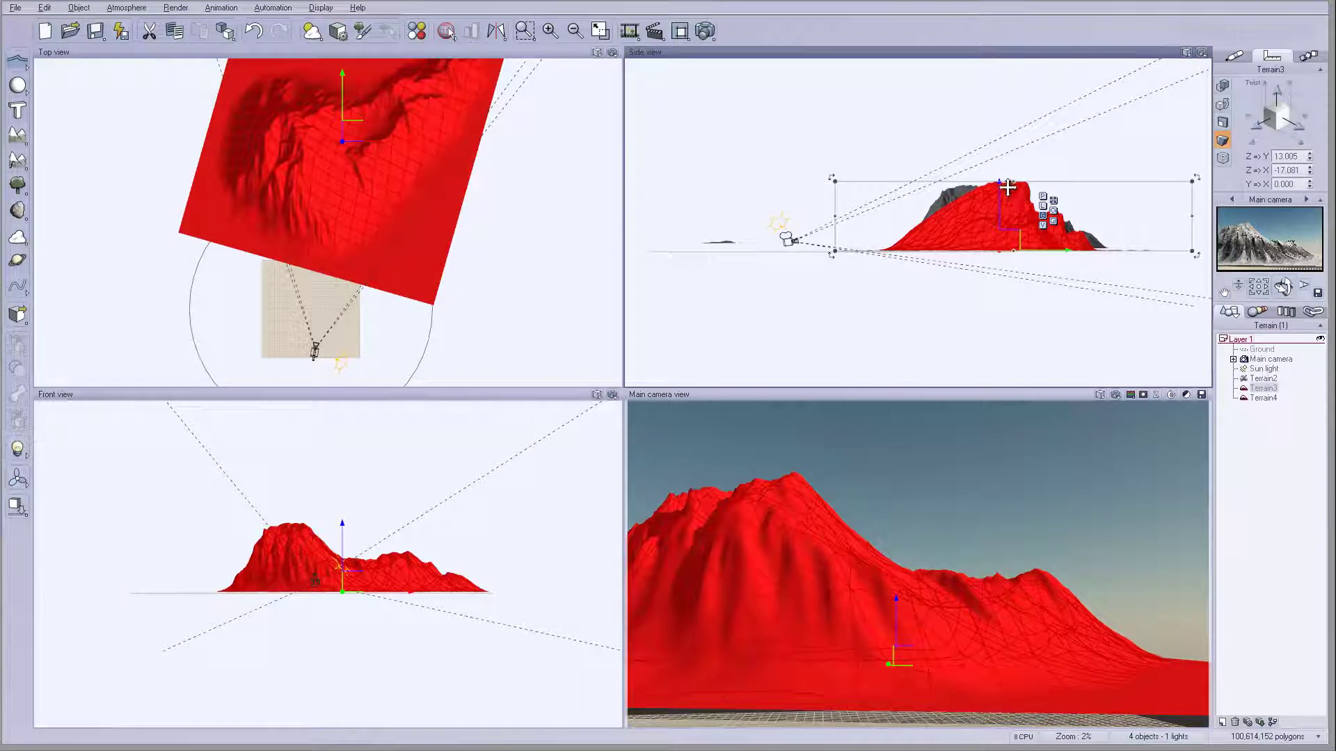
pyautogui.moveTo(1015, 193); pyautogui.dragTo(1015, 178)
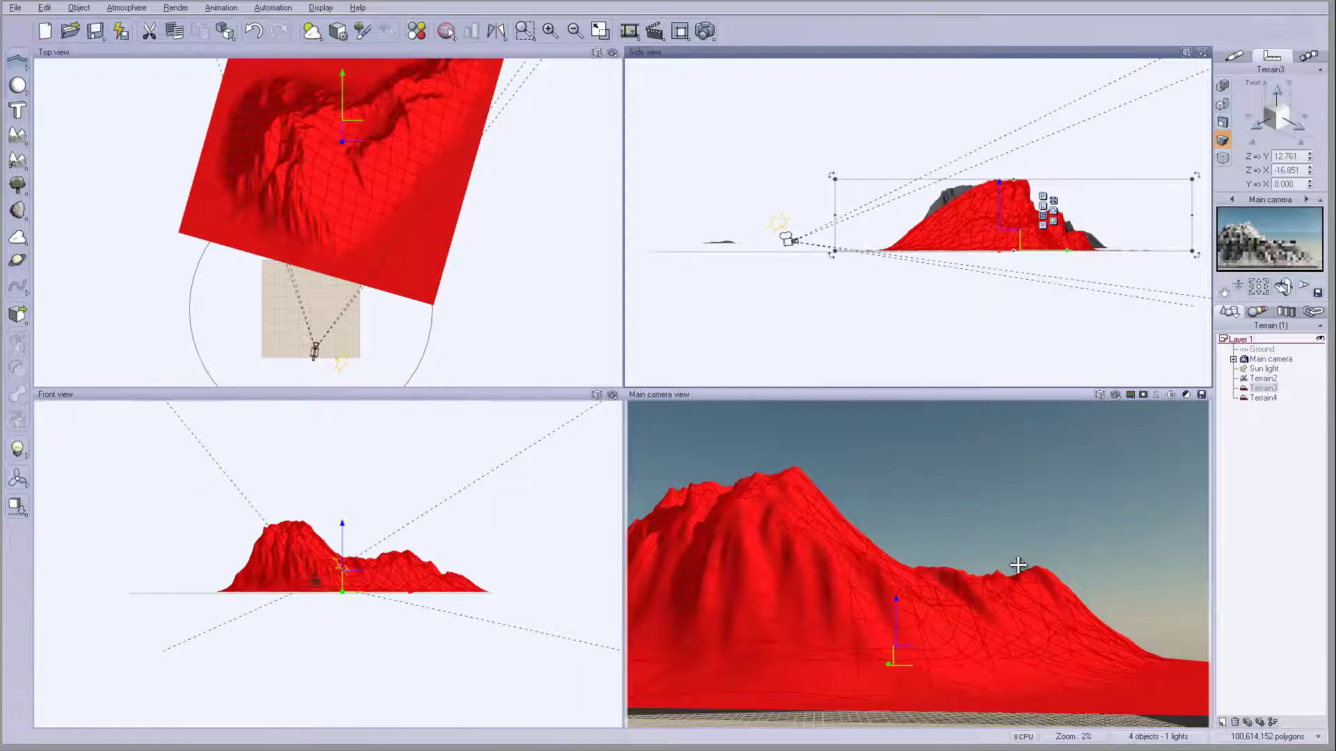
pyautogui.click(411, 253)
pyautogui.moveTo(520, 320); pyautogui.dragTo(230, 155)
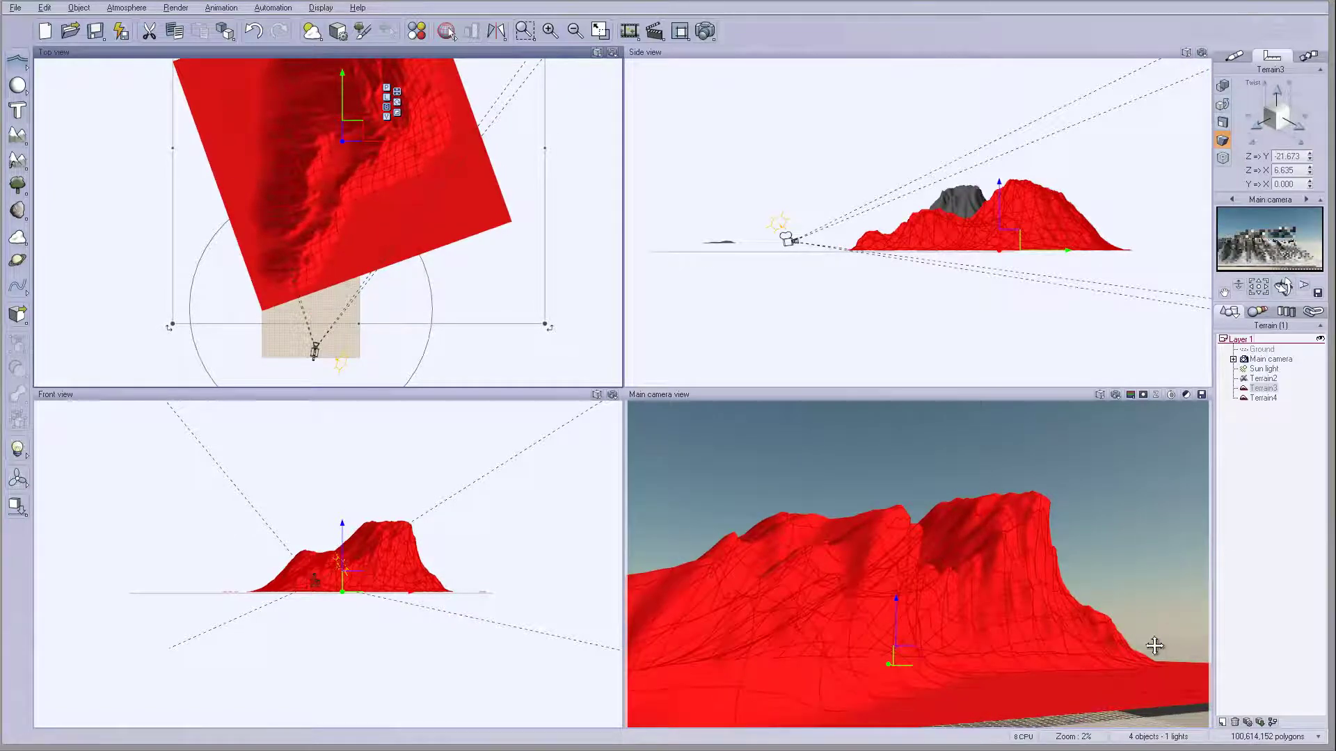
pyautogui.moveTo(349, 131); pyautogui.dragTo(374, 157)
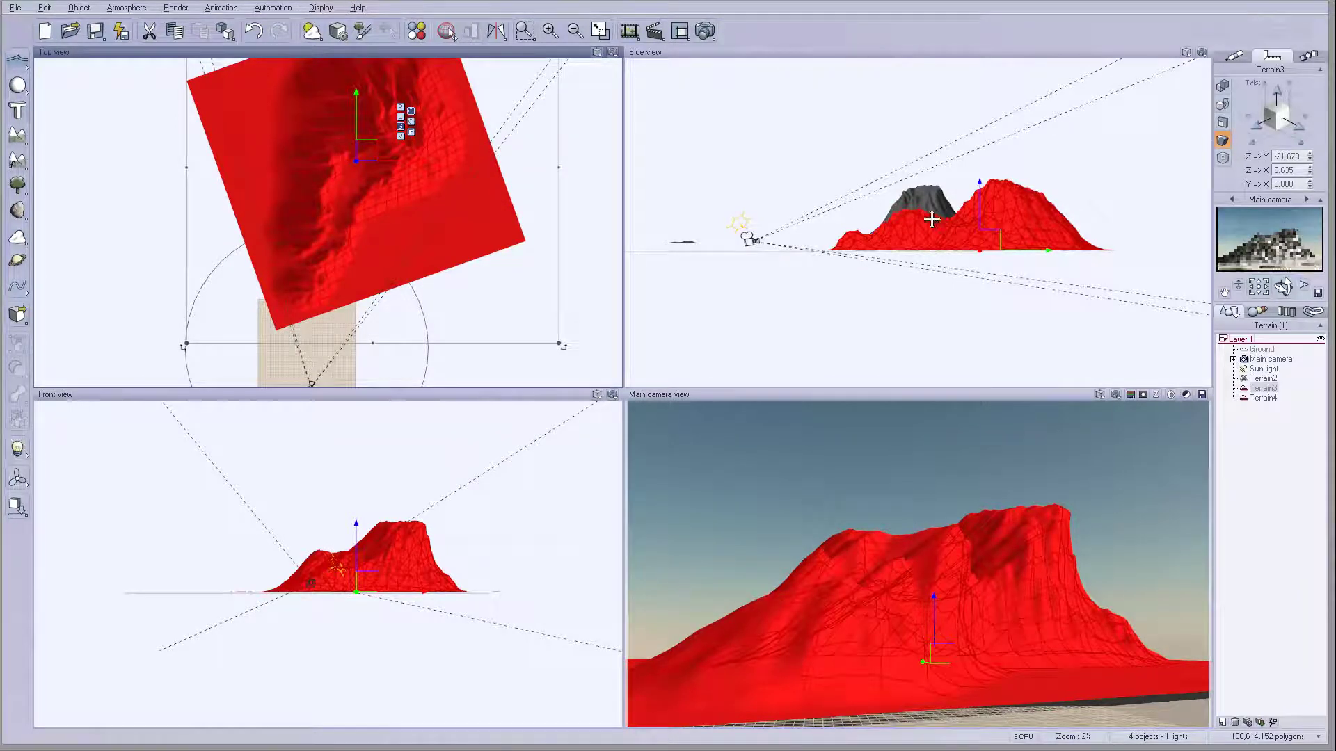
# Step: Start a 1920x1080 Superior-quality render of the red massif and grey duplicate
pyautogui.click(706, 32)
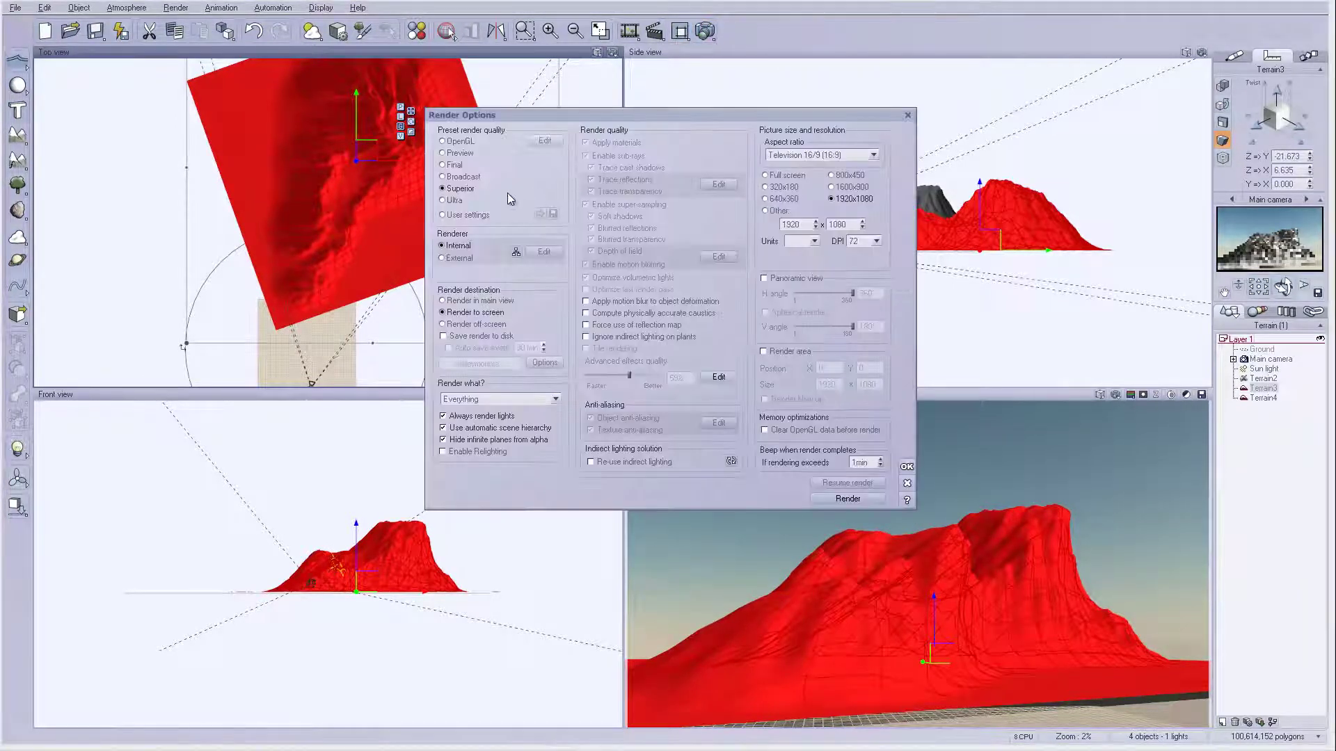
pyautogui.click(847, 499)
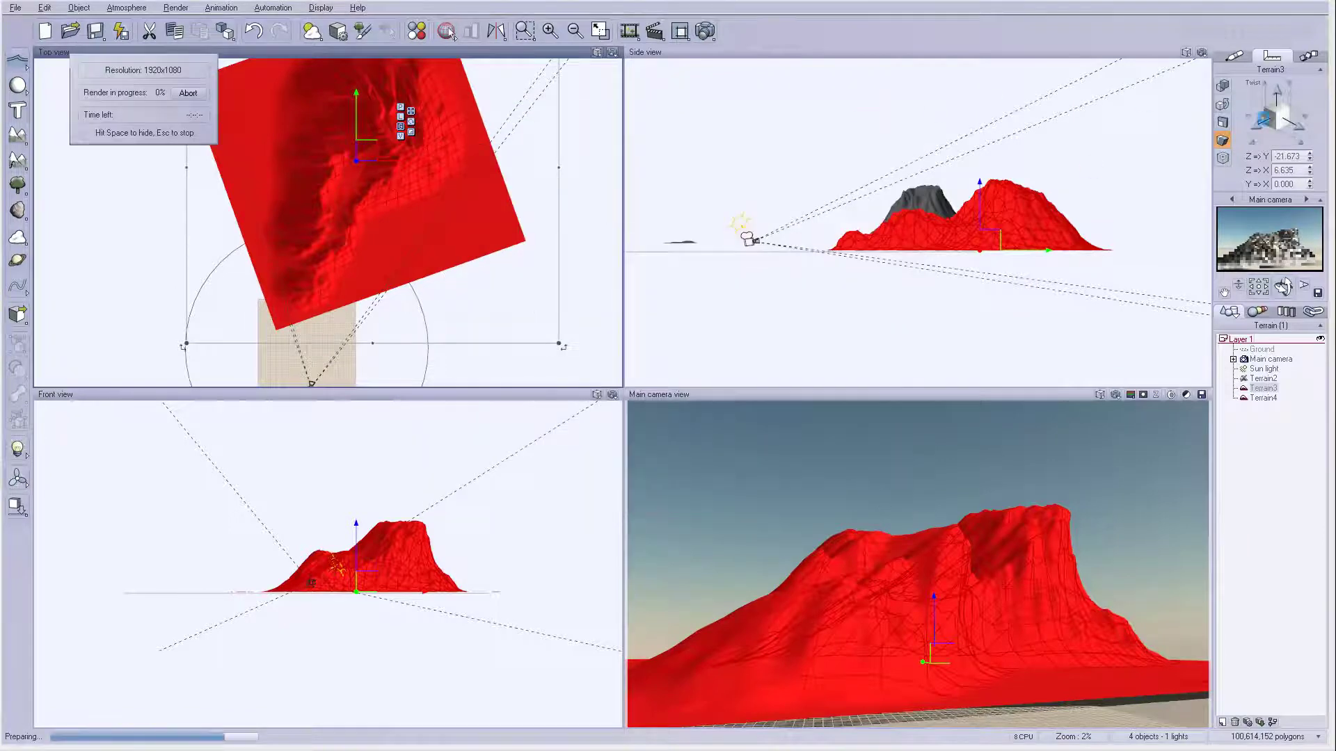